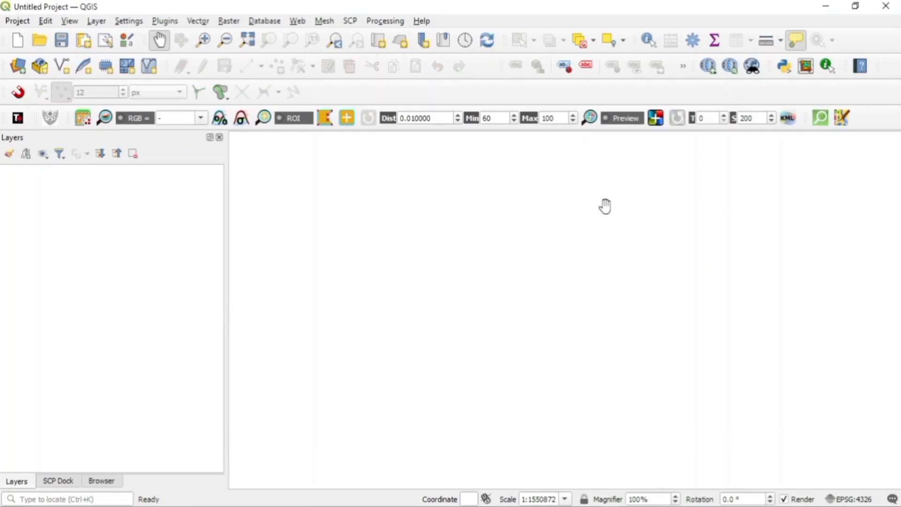
Add the ESRI Standard basemap from QuickMapServices to the empty project
click(297, 23)
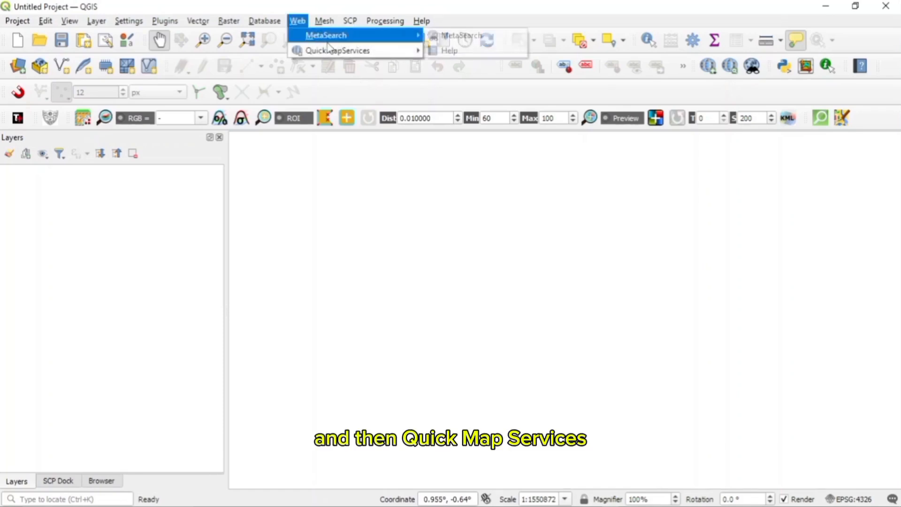
mouse_move(336, 54)
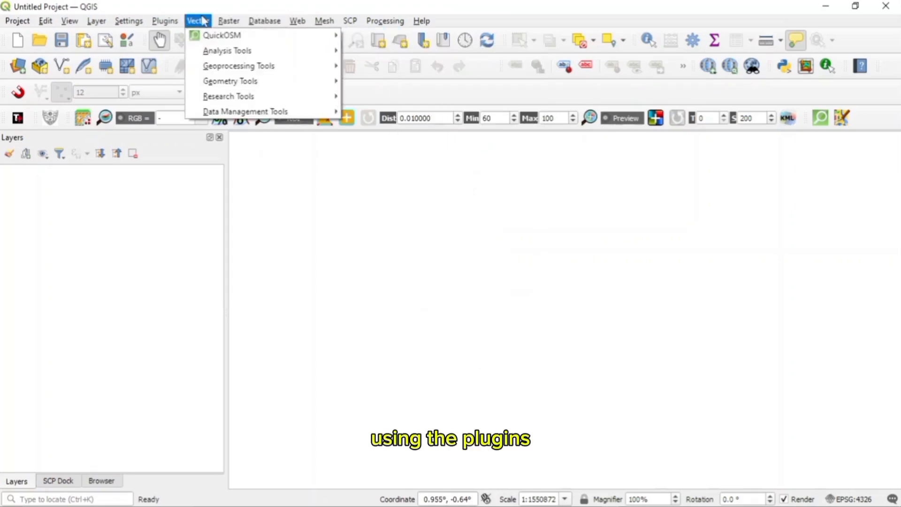
mouse_move(173, 23)
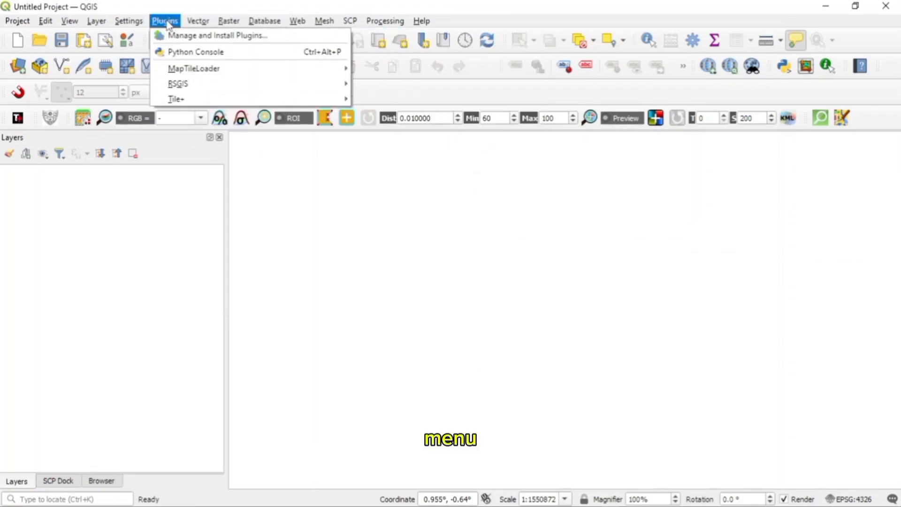
click(301, 23)
click(298, 23)
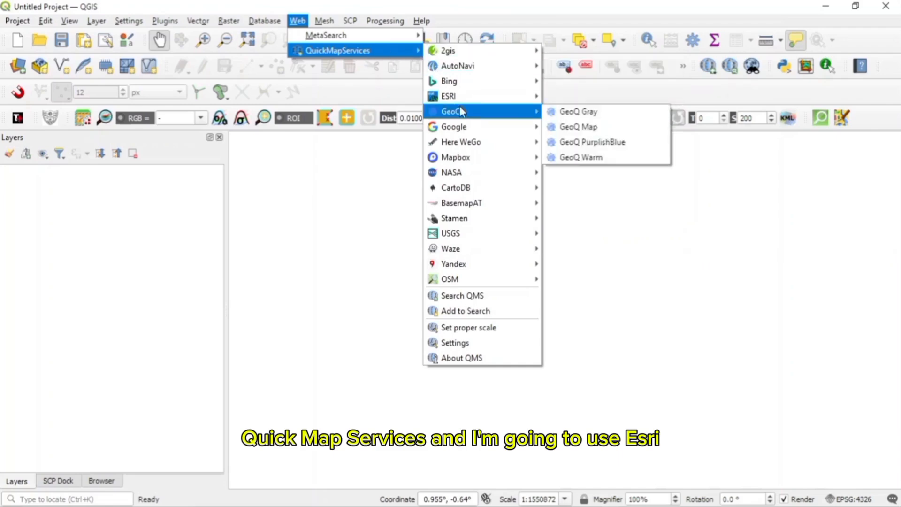
mouse_move(476, 103)
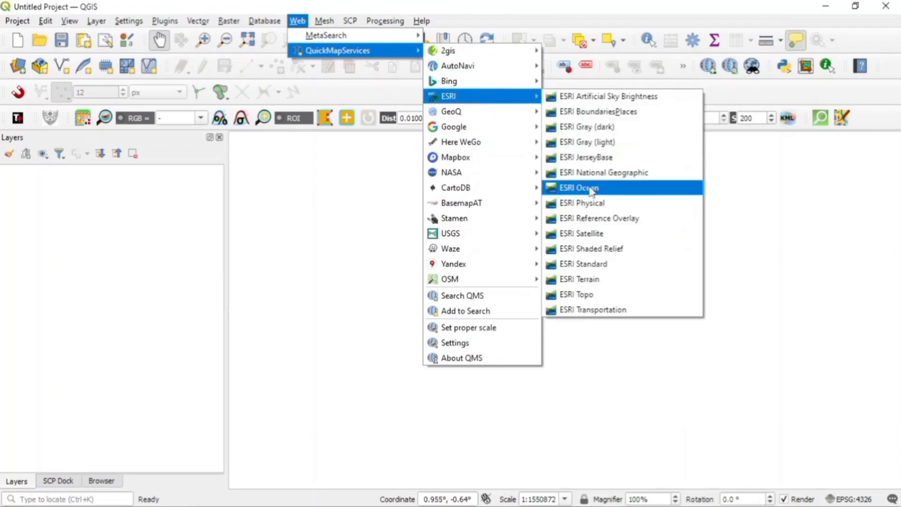
click(603, 266)
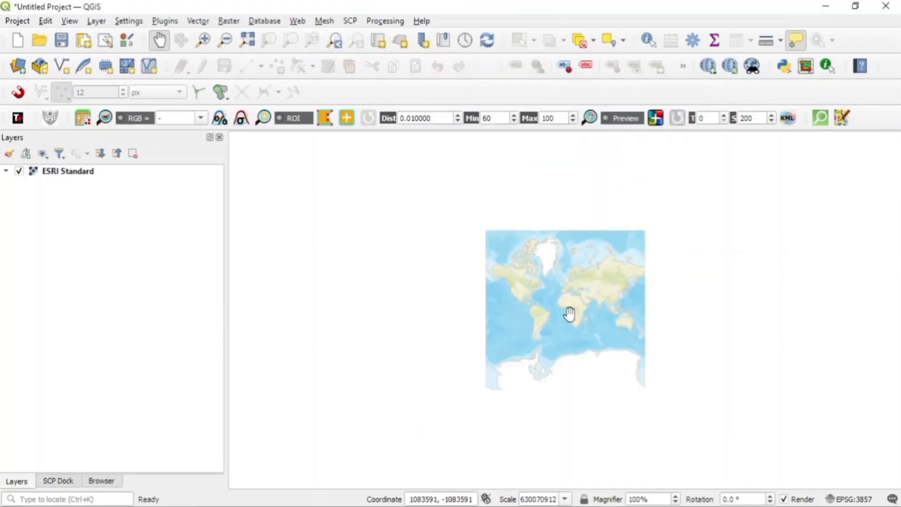
Zoom the basemap in on Nigeria and centre the country in the map view
scroll(570, 315, up, 1)
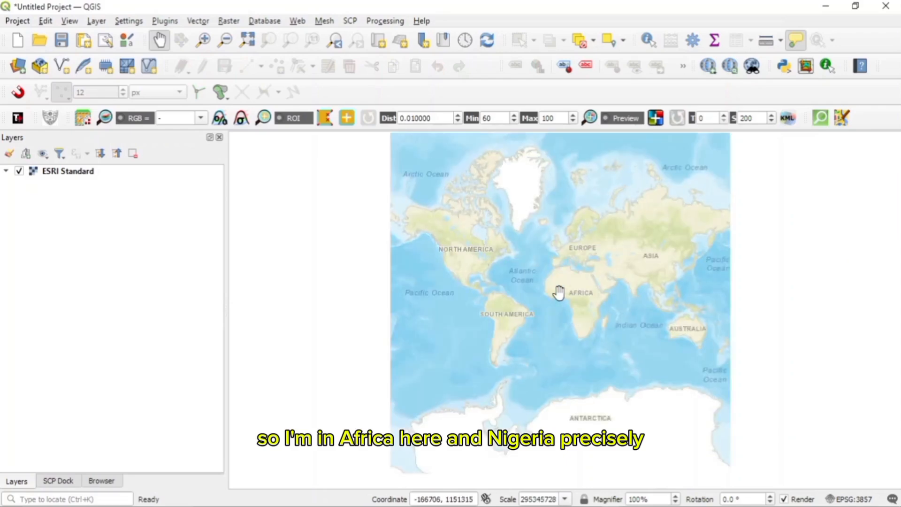
scroll(559, 292, up, 1)
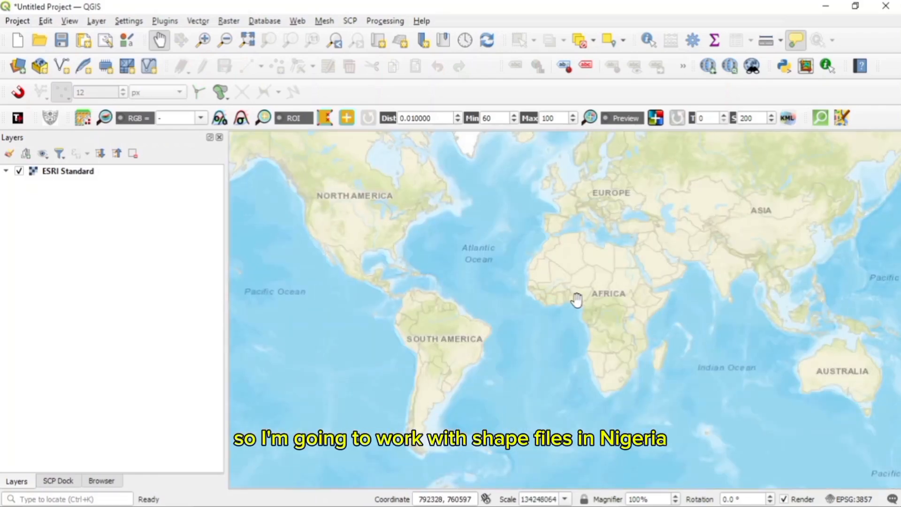
scroll(577, 300, up, 1)
scroll(576, 299, up, 1)
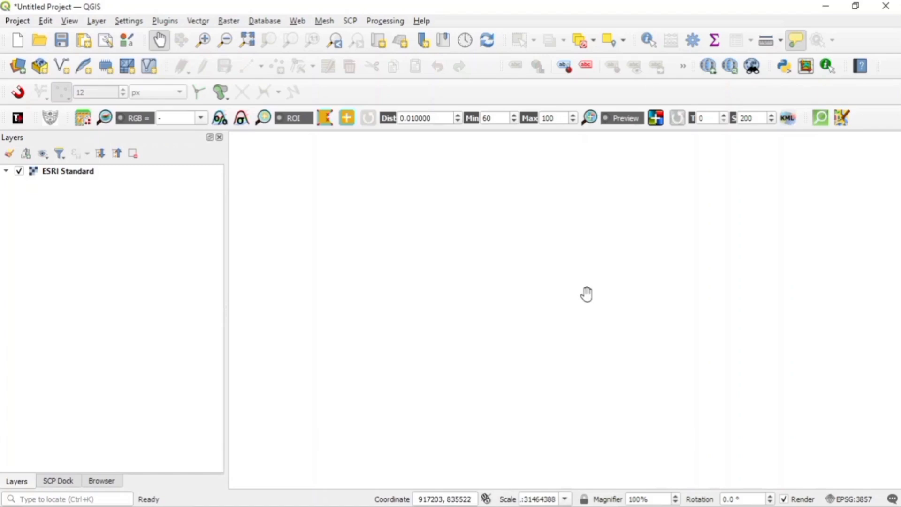
scroll(587, 295, down, 1)
scroll(587, 295, up, 1)
scroll(542, 288, up, 1)
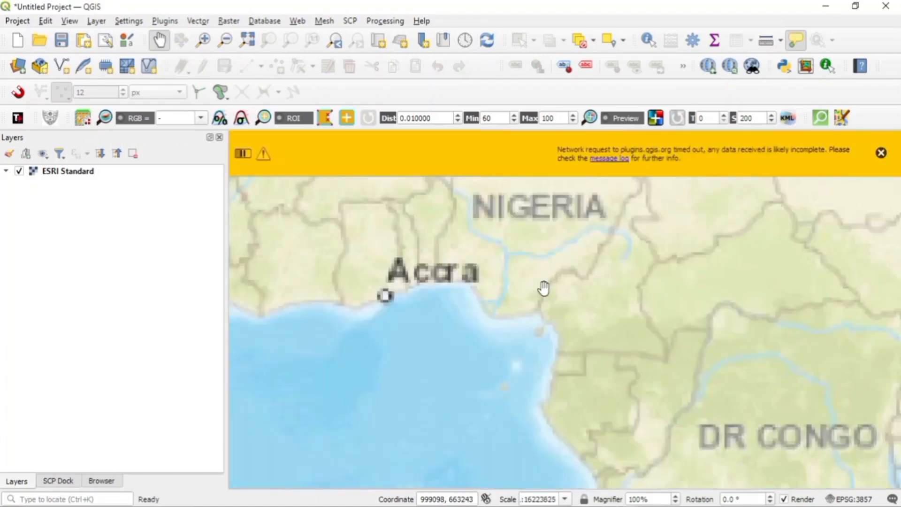
drag(531, 268, 520, 286)
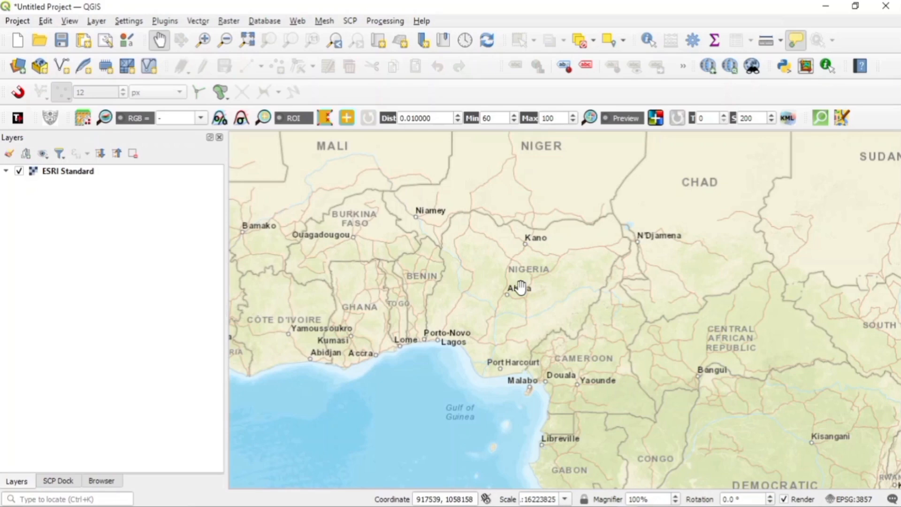
Start adding a vector layer from a file source and browse for its dataset
click(96, 20)
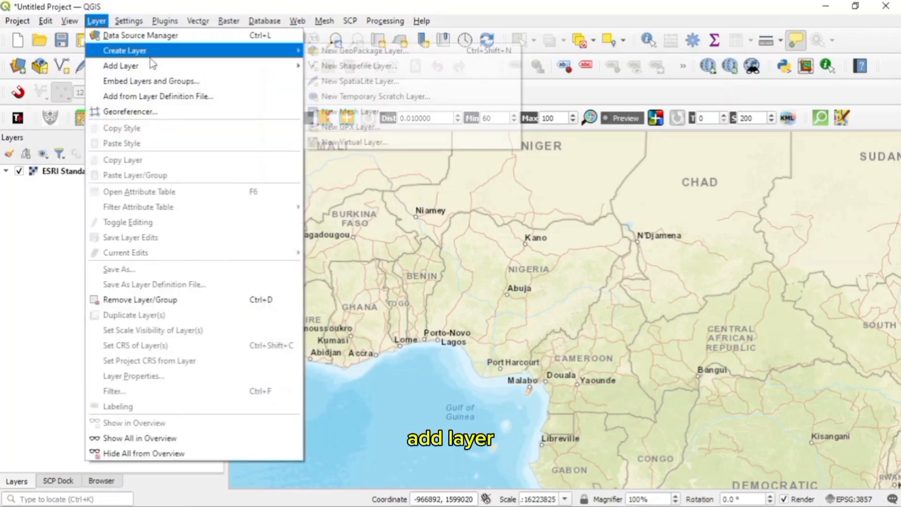
mouse_move(162, 66)
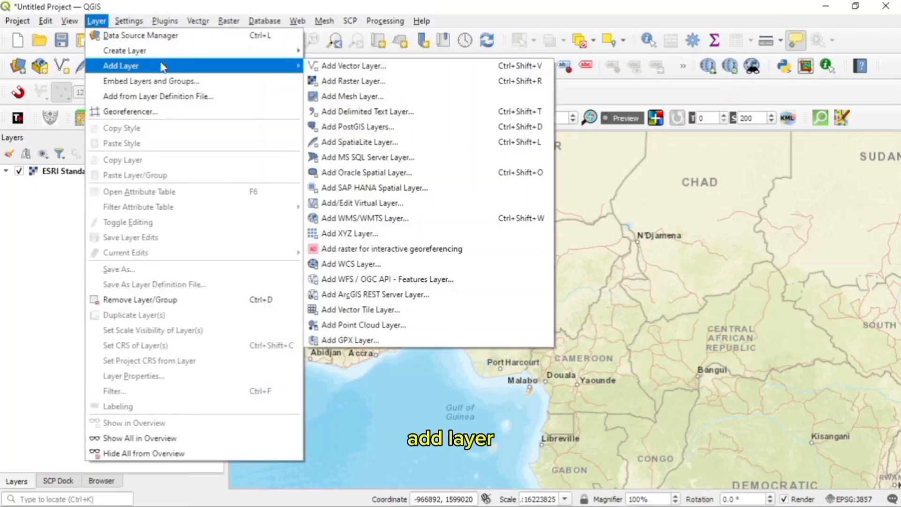
click(341, 68)
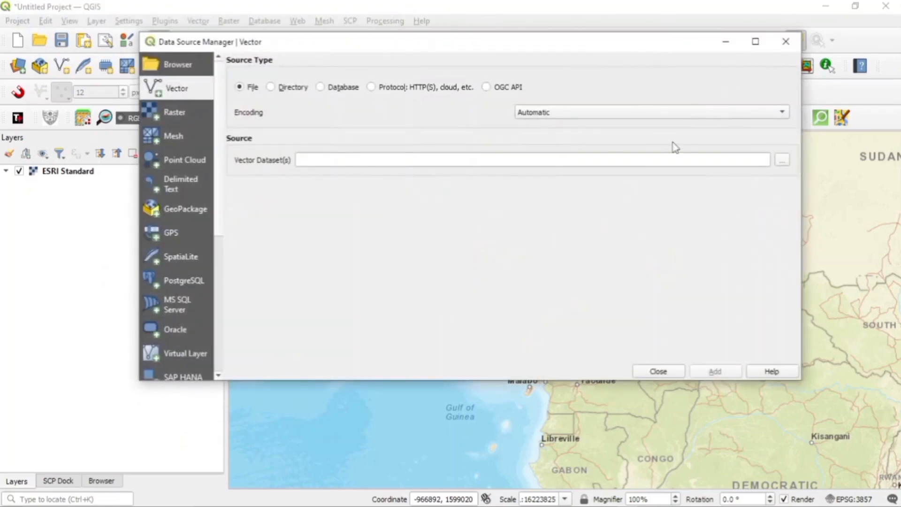
click(783, 164)
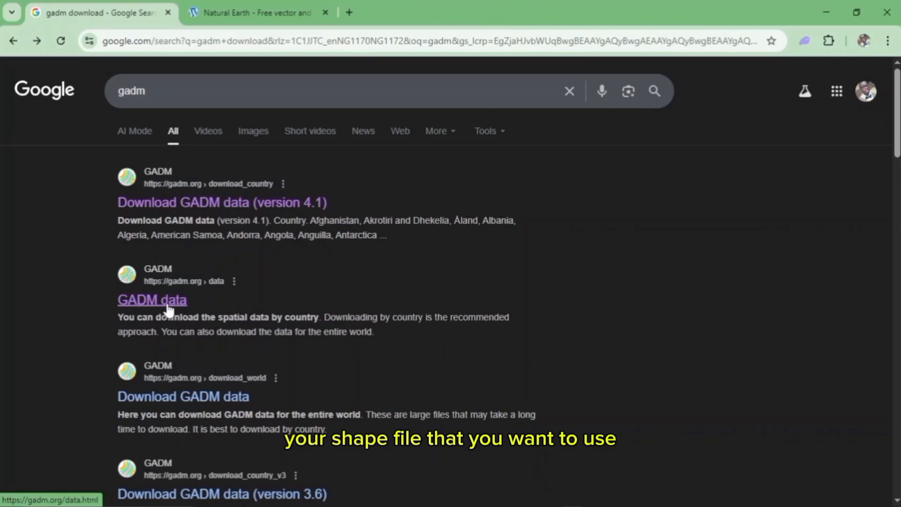
Switch to the web browser and look over the Natural Earth site as a source of shapefiles
click(247, 5)
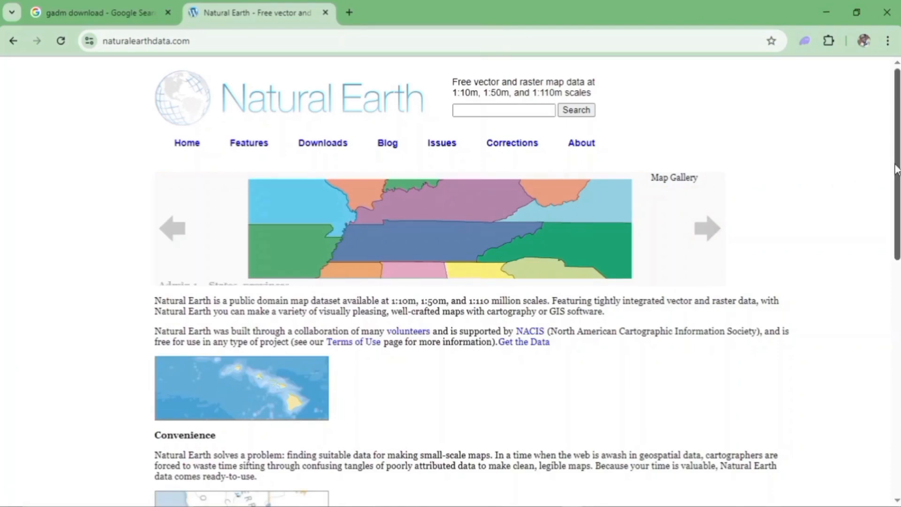
mouse_move(898, 170)
mouse_down()
mouse_move(899, 205)
mouse_move(898, 162)
mouse_up()
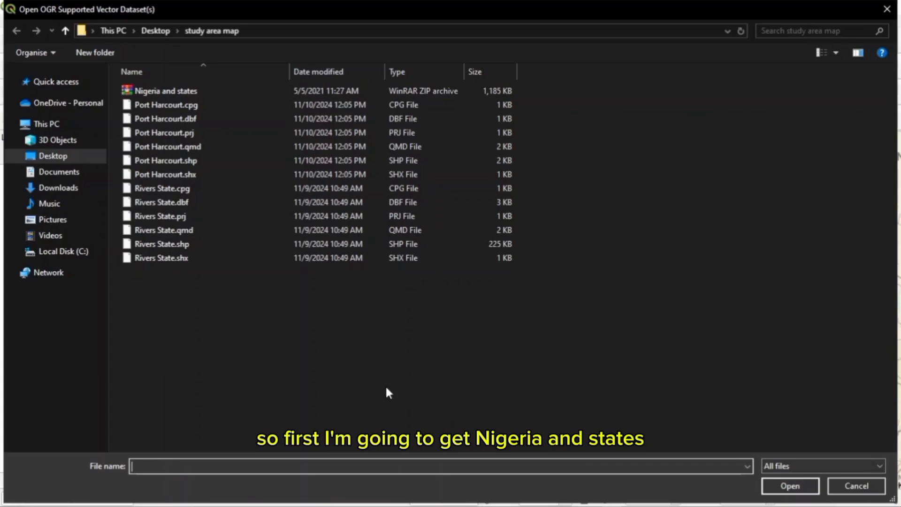
Back in QGIS, load the Nigeria and states ZIP archive from the study area map folder as a vector layer
double_click(239, 92)
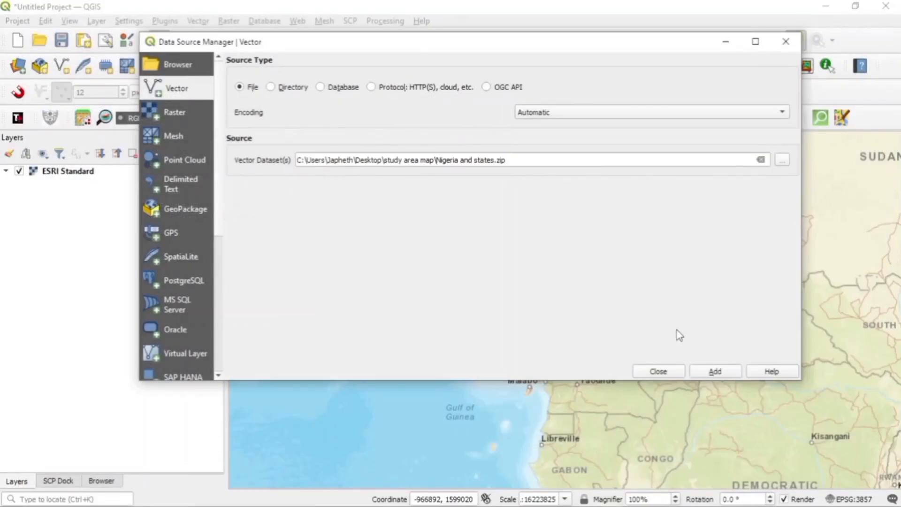
click(713, 373)
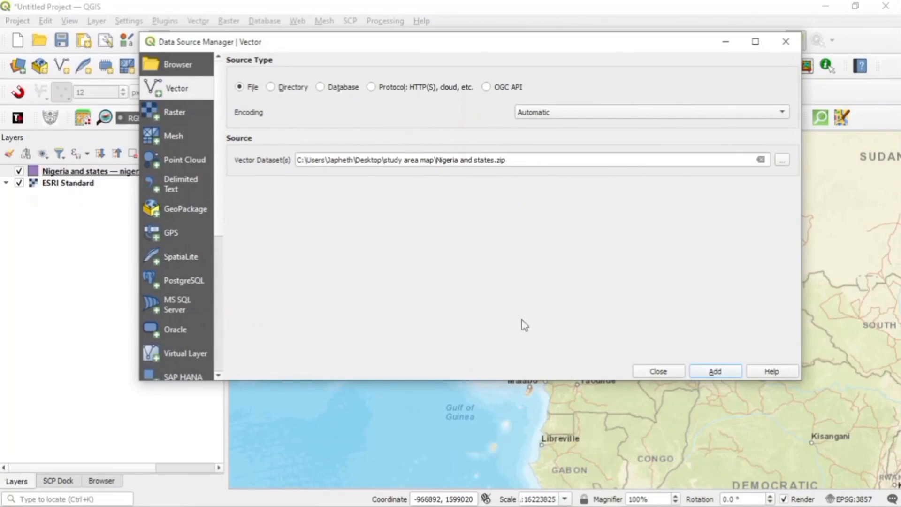
click(657, 371)
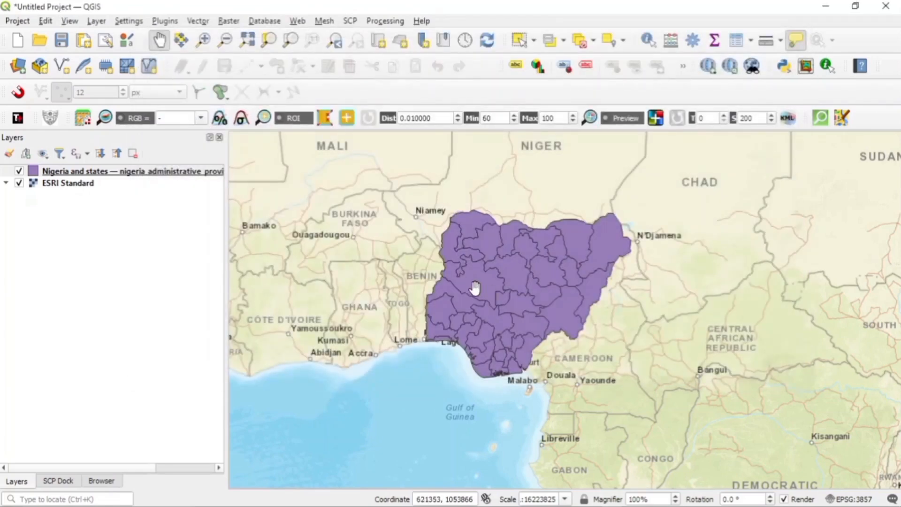
Show the state name labels on the Nigeria and states layer
mouse_move(475, 287)
drag(589, 265, 565, 254)
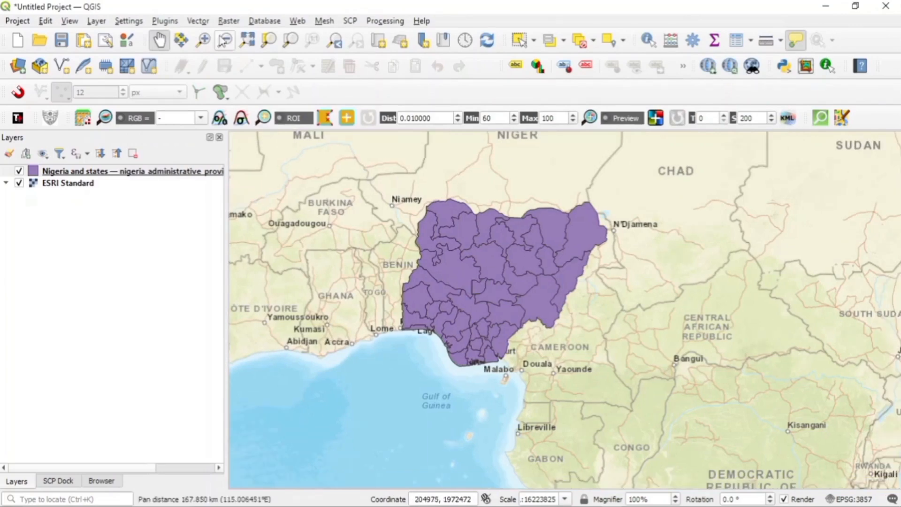
click(203, 40)
drag(357, 181, 625, 372)
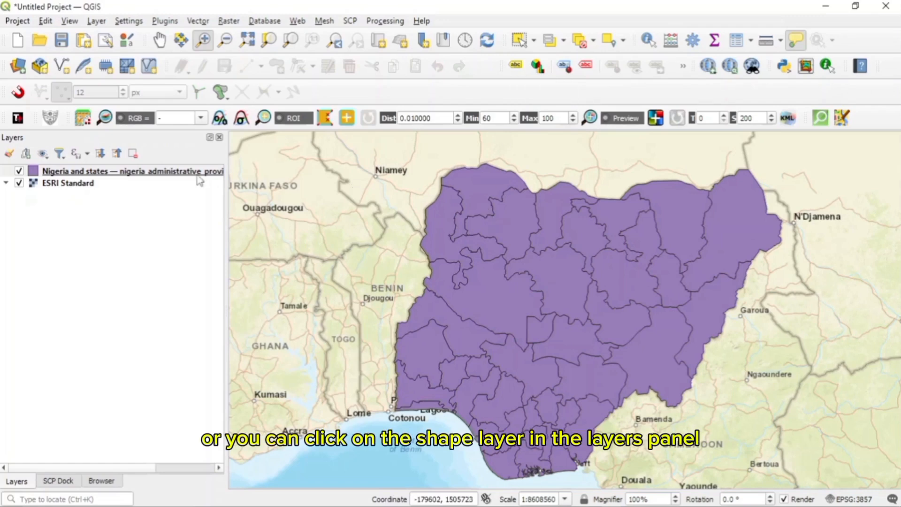
click(133, 172)
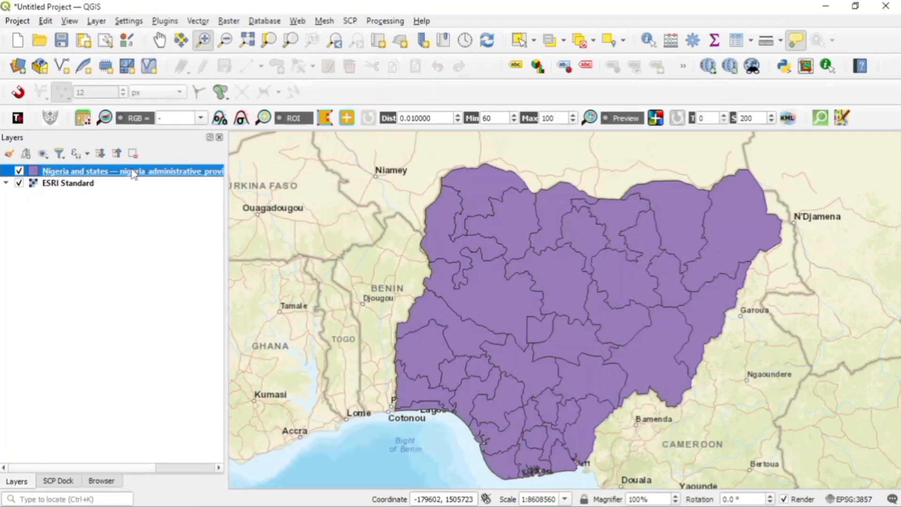
right_click(134, 174)
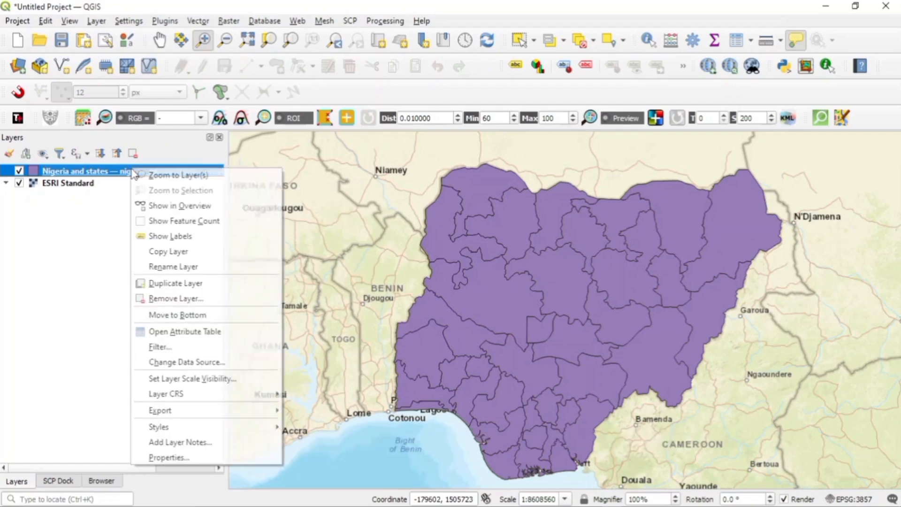
click(145, 235)
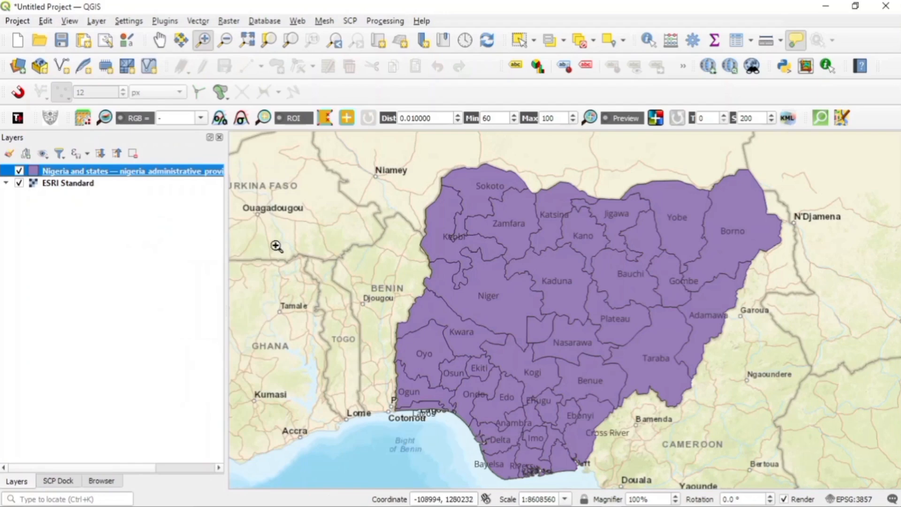
drag(433, 365, 423, 336)
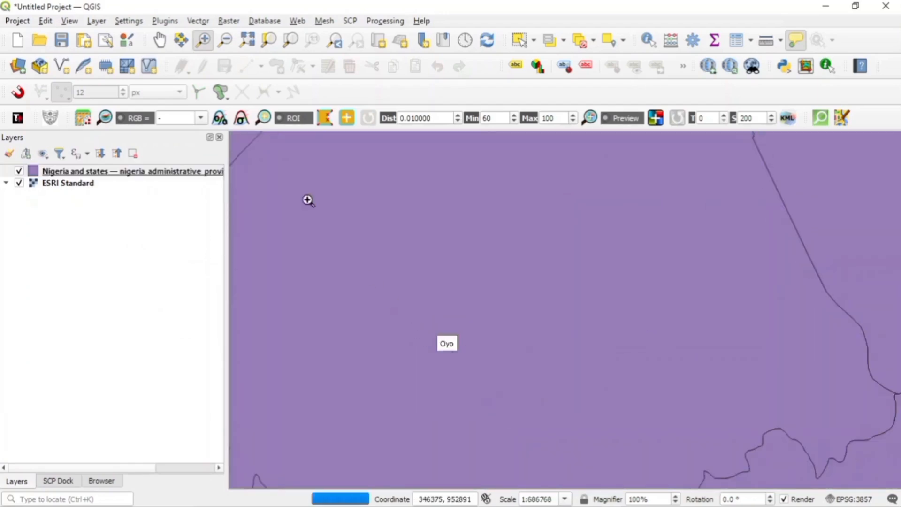
click(247, 40)
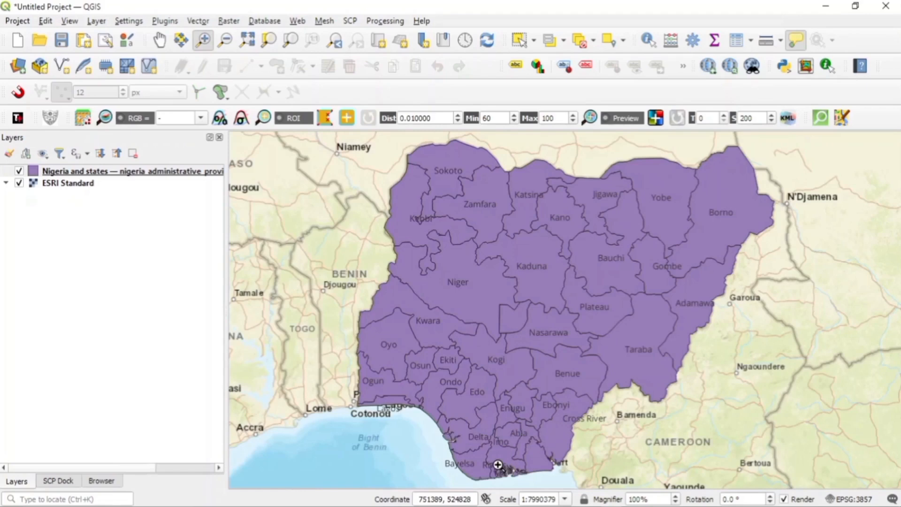
click(160, 40)
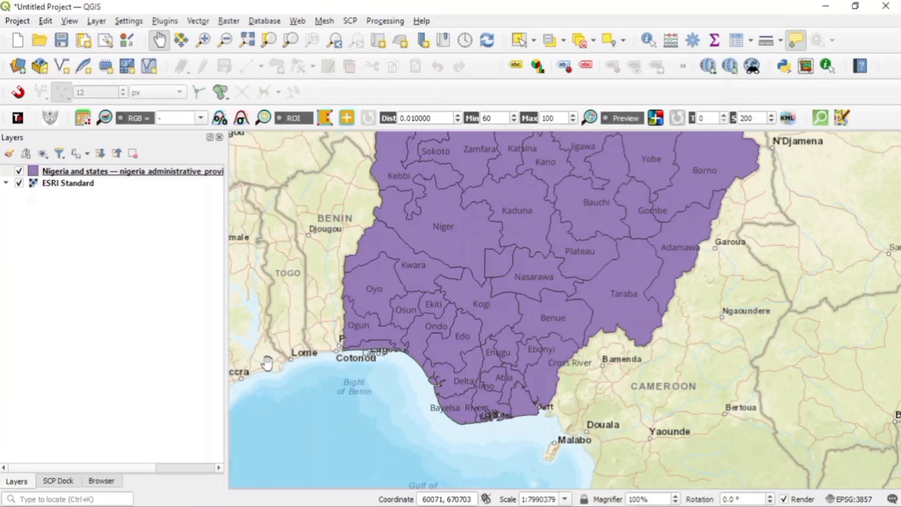
Save the project under the file name study area map
click(16, 22)
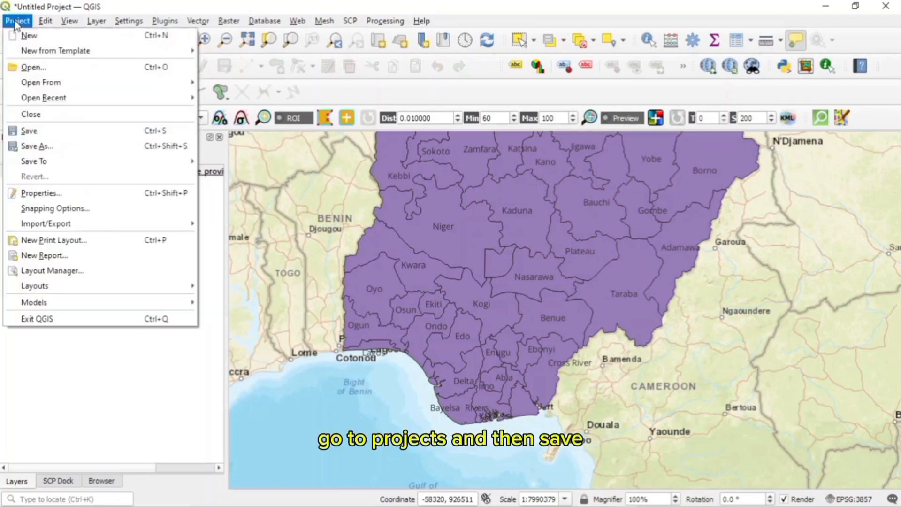
click(69, 131)
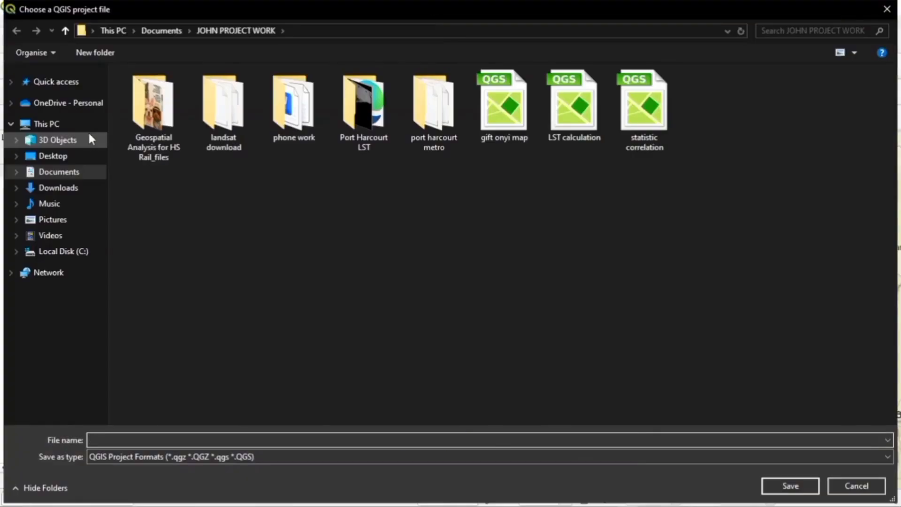
text(stu)
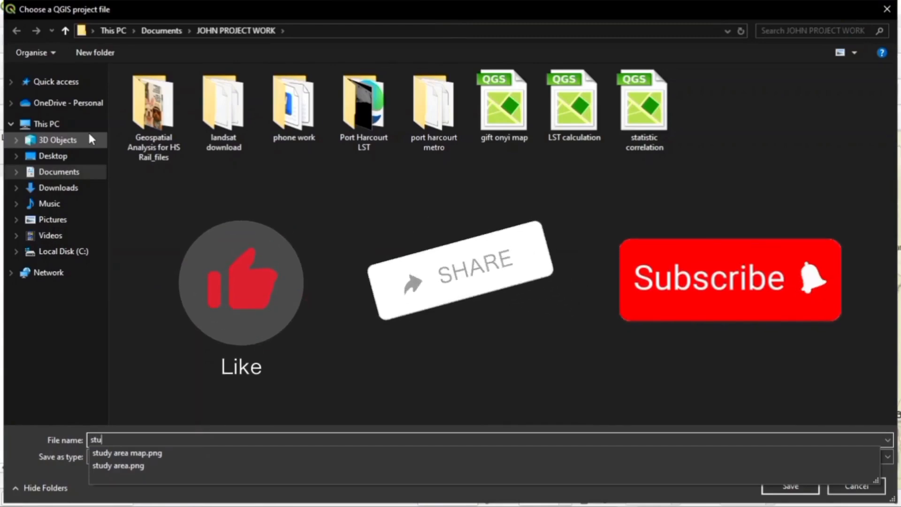
text(dy are)
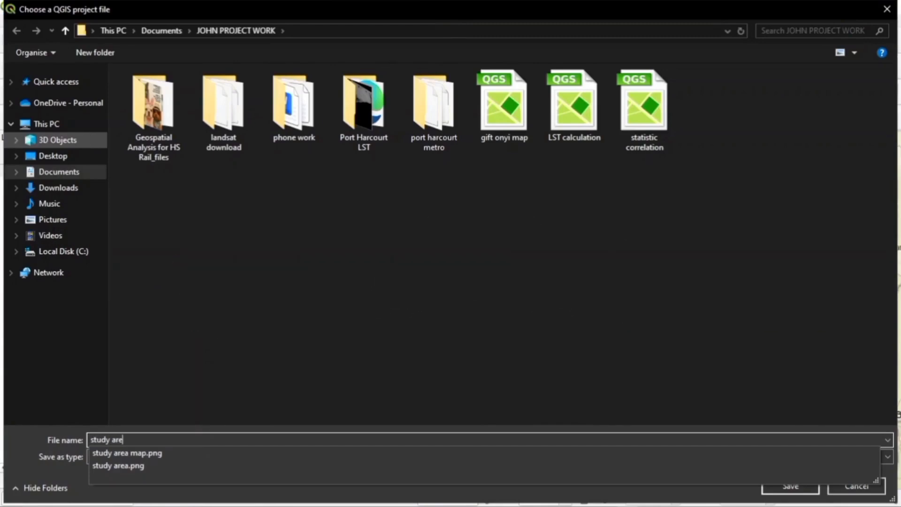
text(a map)
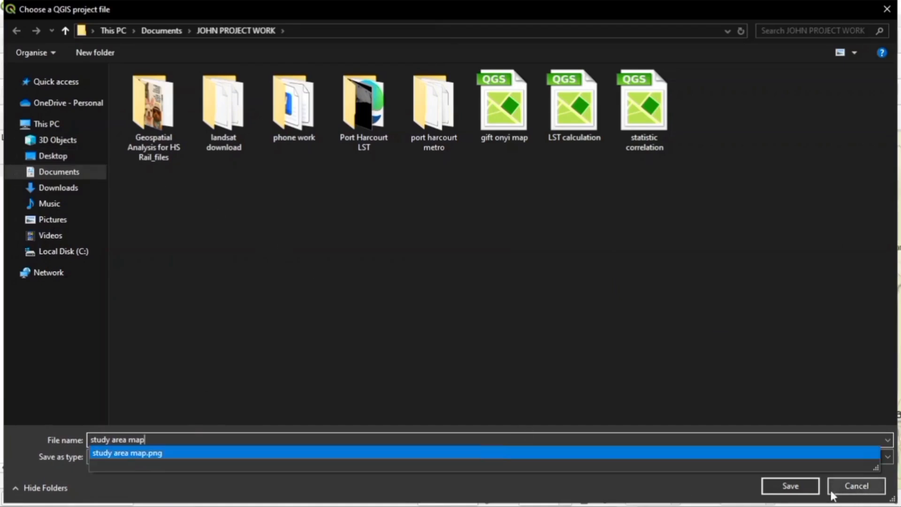
click(807, 486)
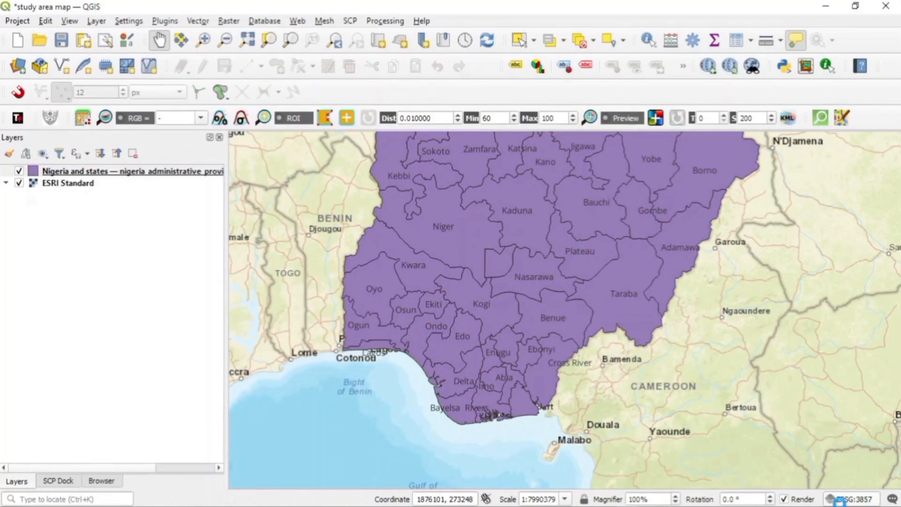
Set the project coordinate reference system to EPSG:4326 - WGS 84
click(840, 500)
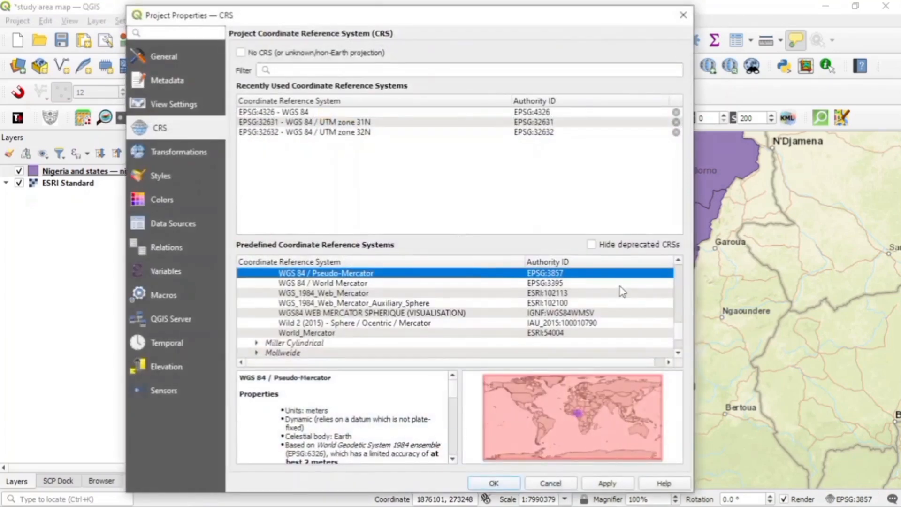
click(552, 117)
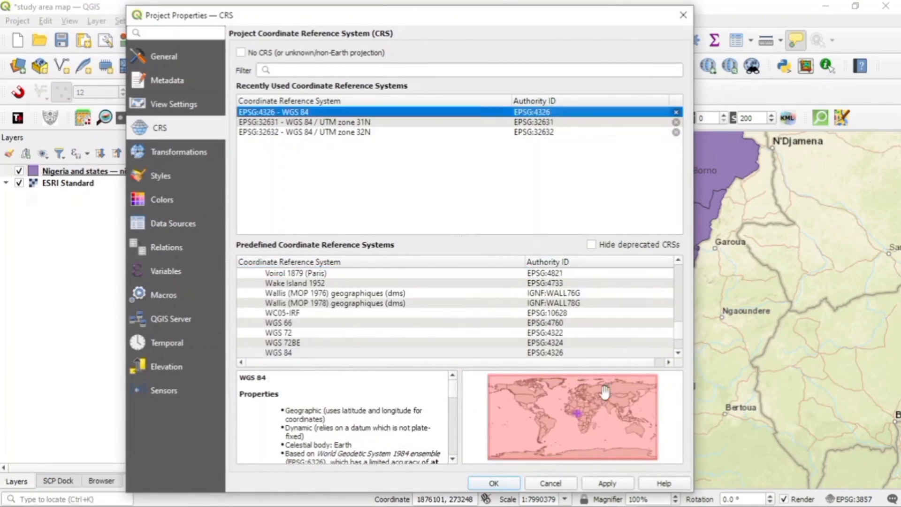
click(615, 483)
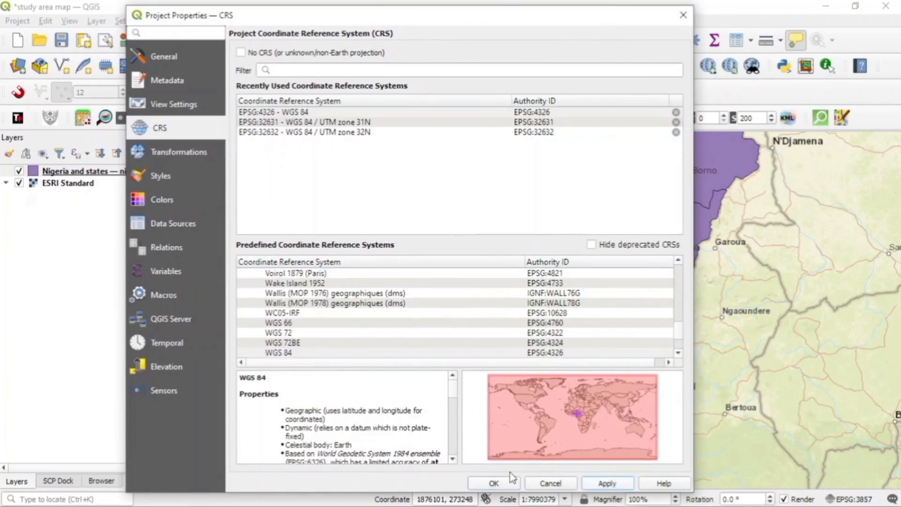
click(494, 483)
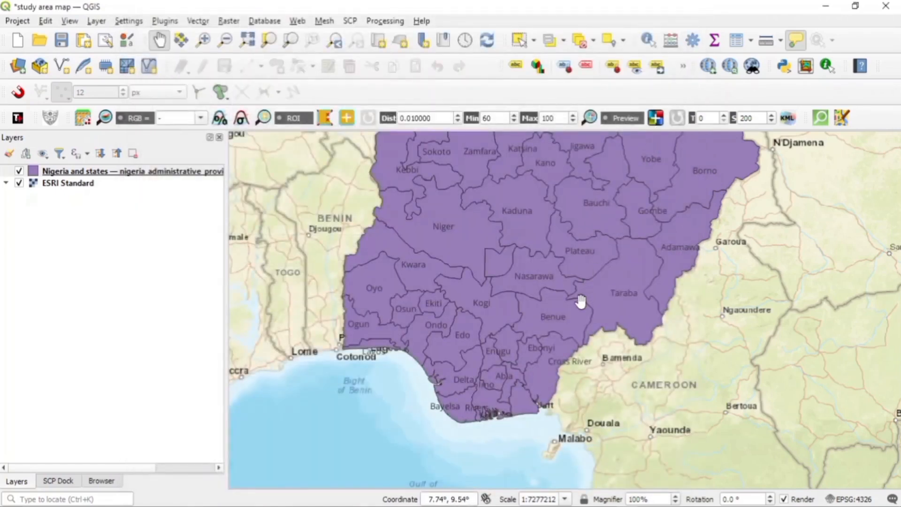
Select the Rivers state polygon in the Nigeria and states layer with Select Features by Area or Single Click
mouse_move(518, 347)
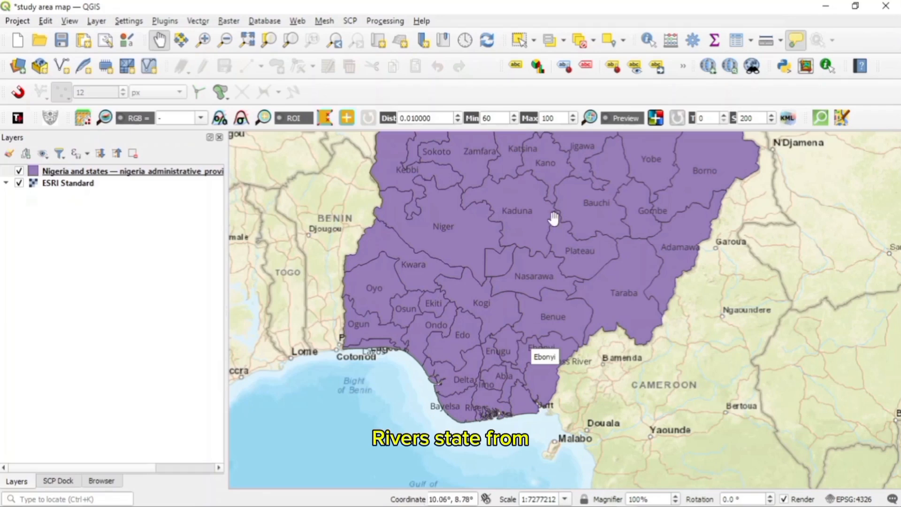
drag(553, 215, 550, 242)
drag(551, 211, 566, 310)
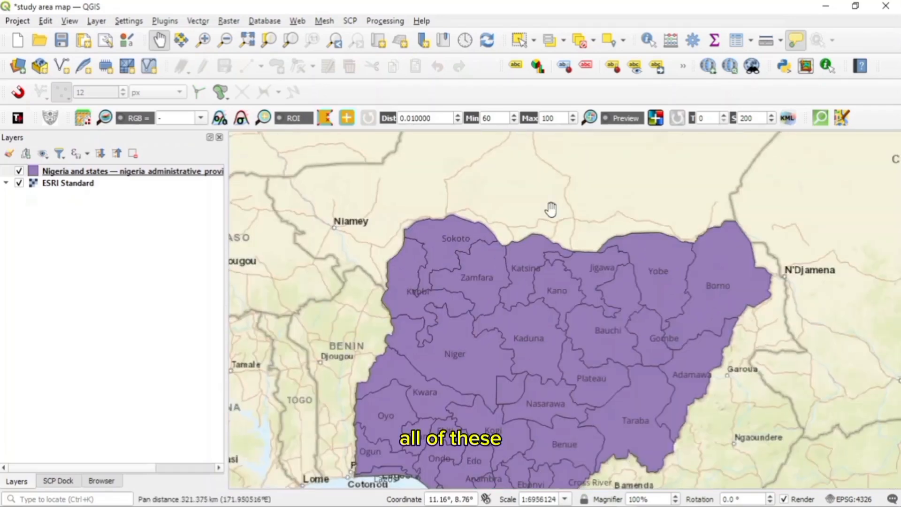
drag(527, 269, 528, 206)
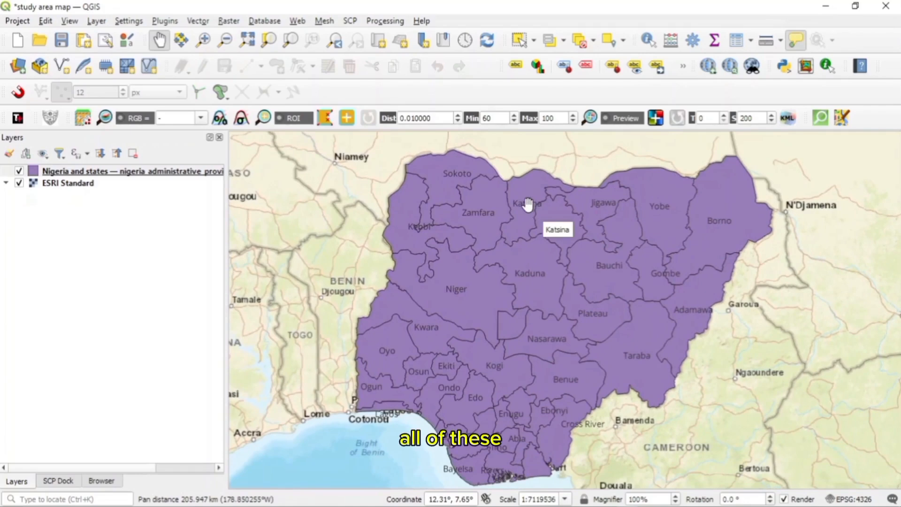
drag(492, 358, 489, 324)
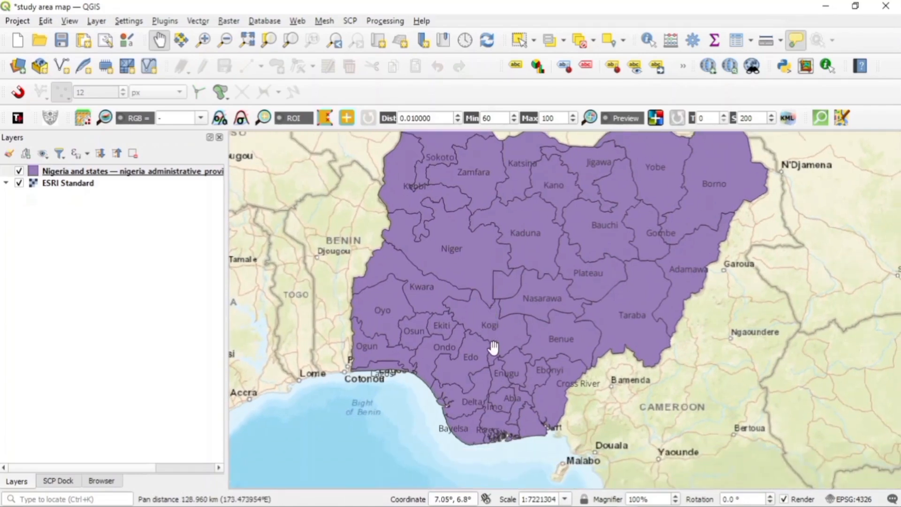
scroll(489, 394, down, 1)
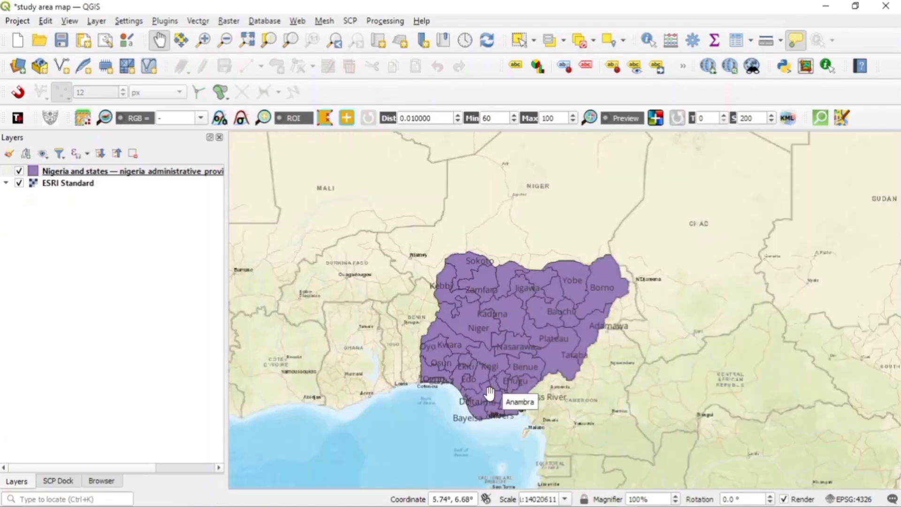
scroll(489, 394, up, 2)
drag(488, 394, 519, 326)
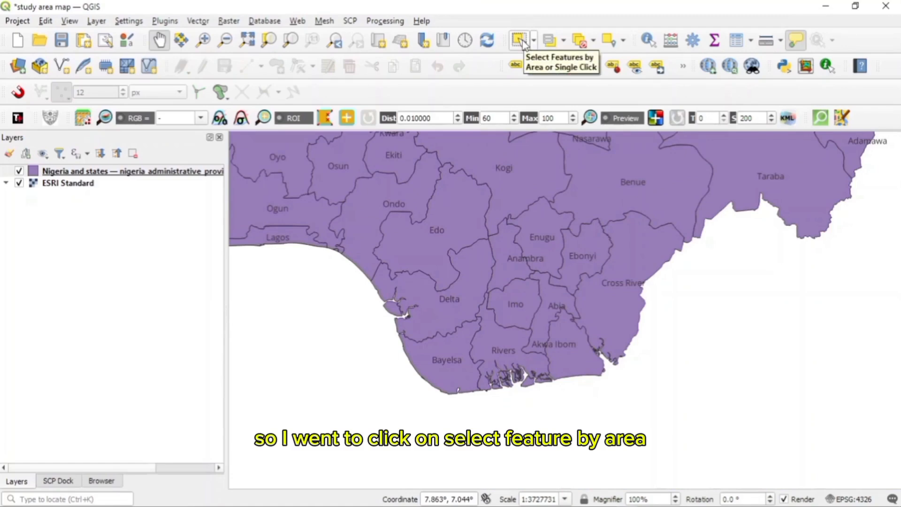
click(520, 40)
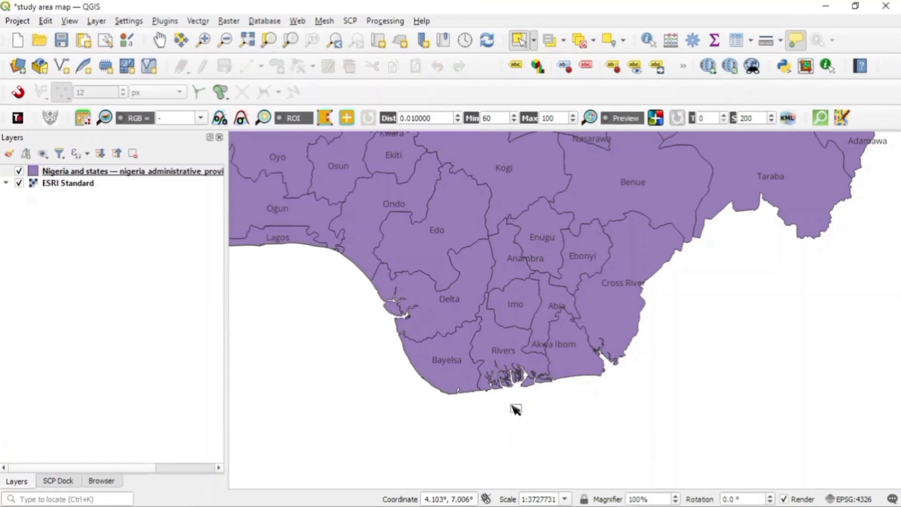
click(498, 345)
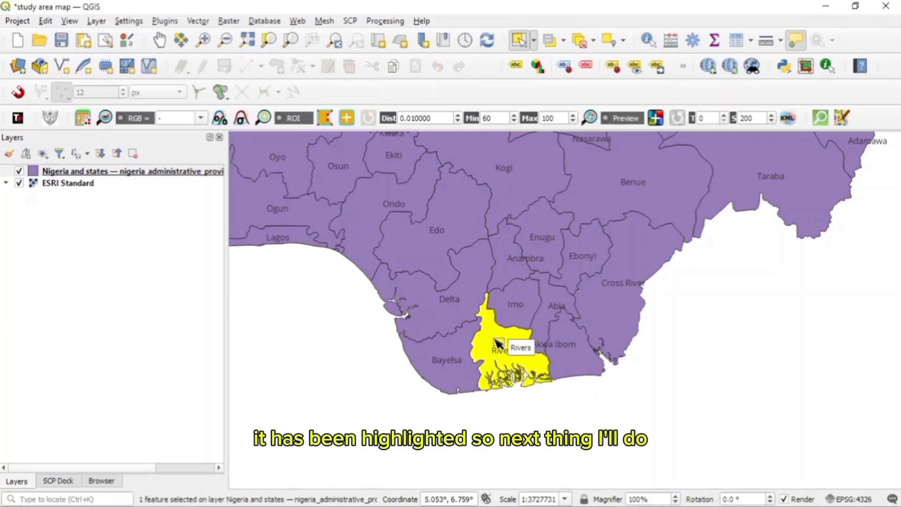
Export only the selected Rivers feature as an ESRI Shapefile named Rivers state in the study area map folder and add it to the map
click(136, 172)
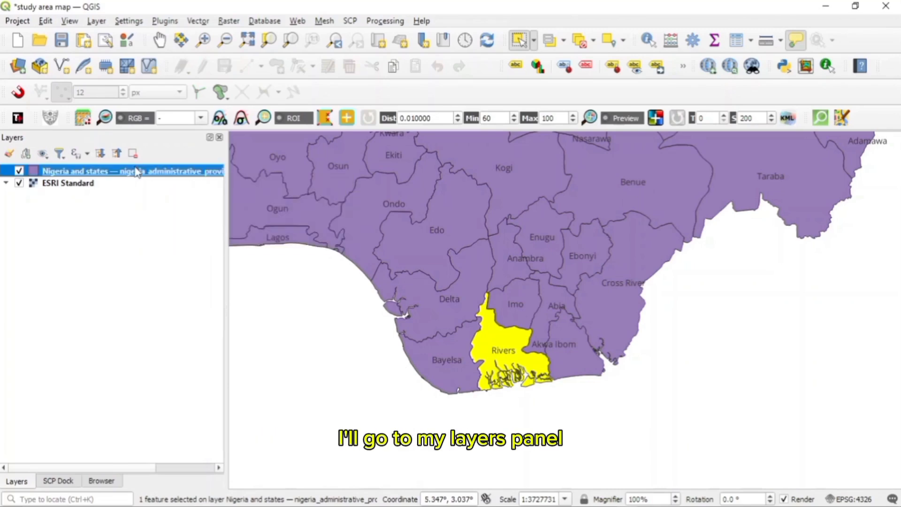
right_click(137, 172)
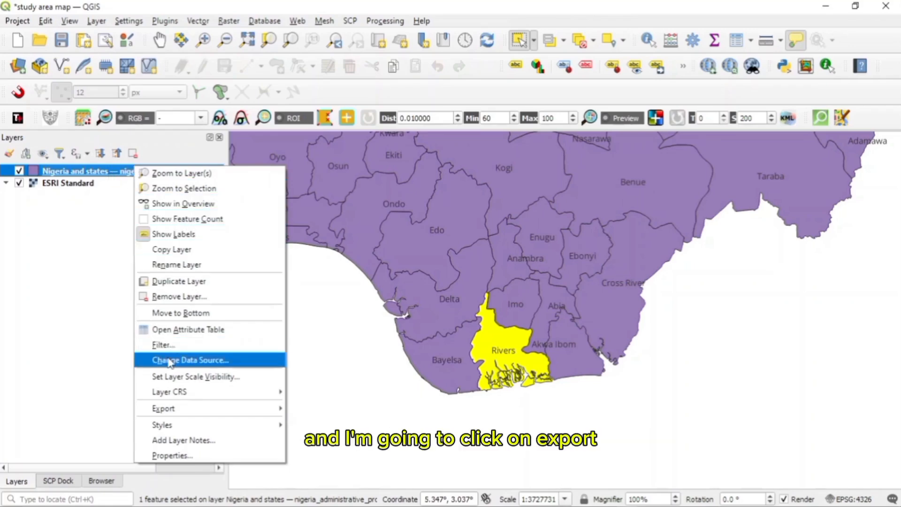
click(196, 409)
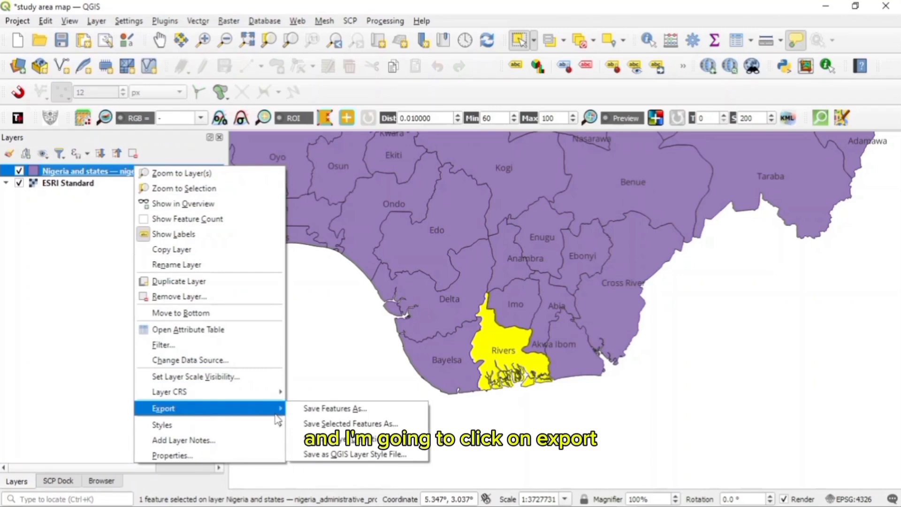
click(311, 427)
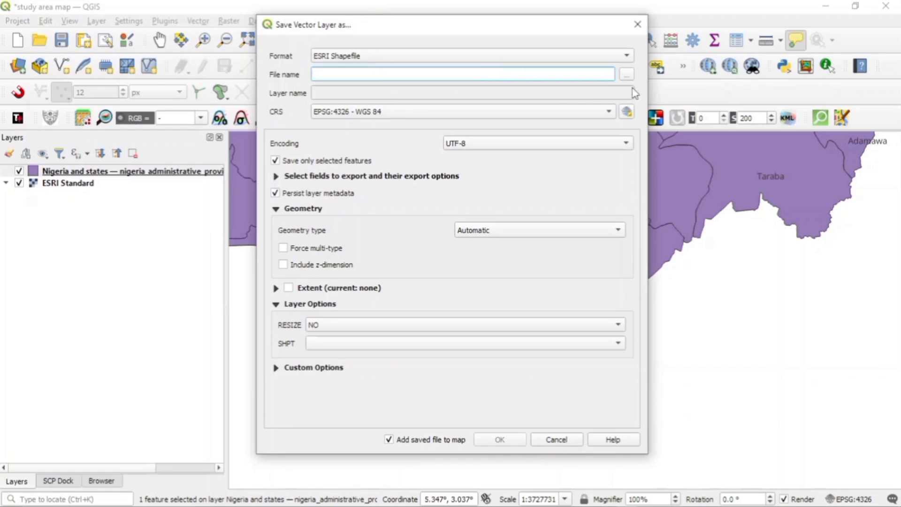
click(626, 74)
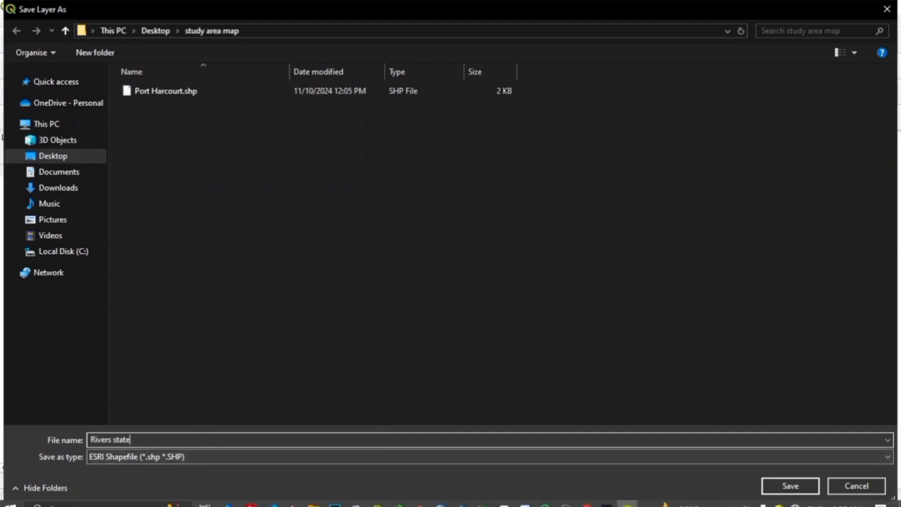
click(798, 490)
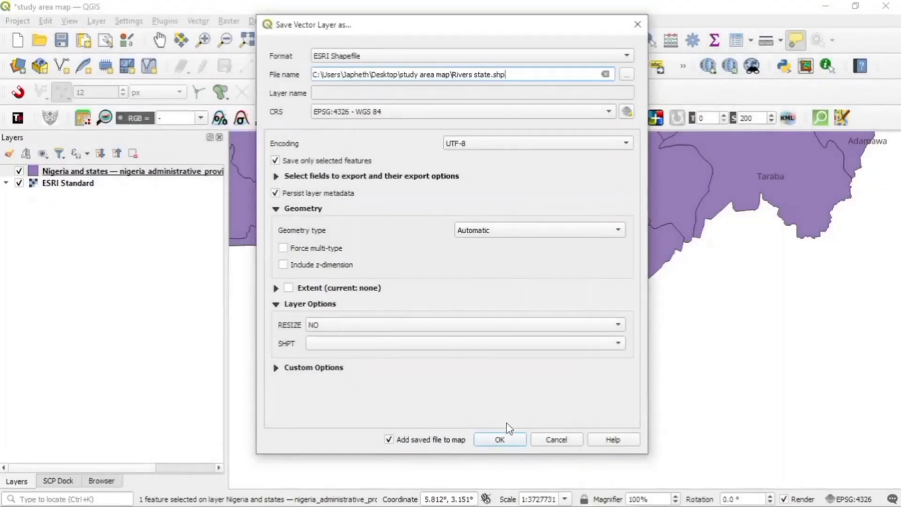
click(500, 440)
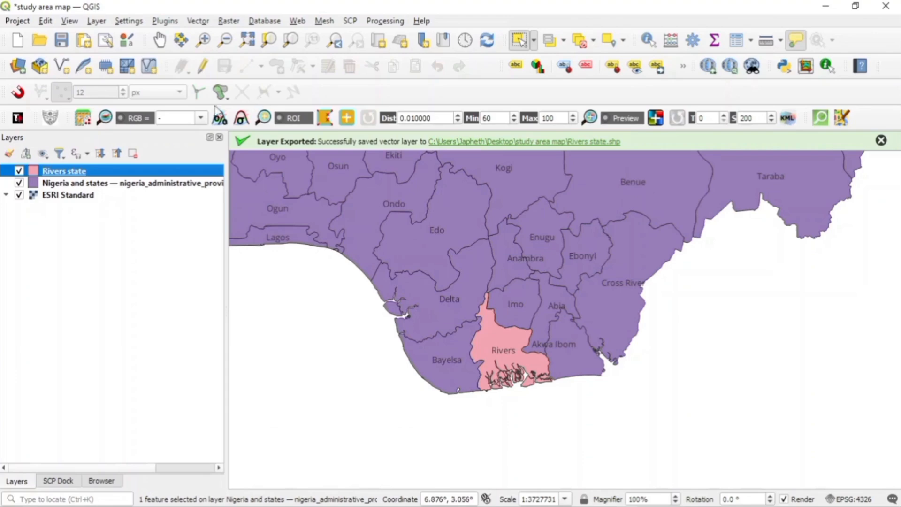
Load Port Harcourt.shp from the study area map folder as a vector layer
click(97, 21)
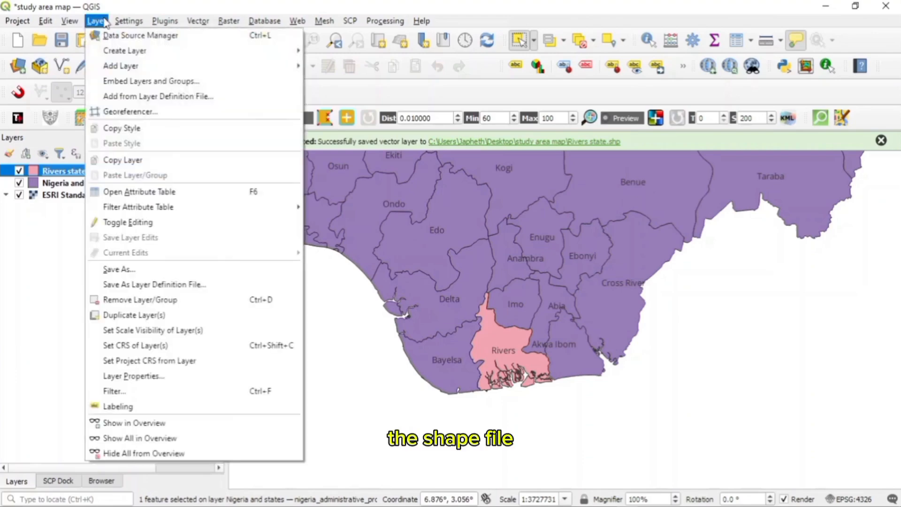
mouse_move(147, 66)
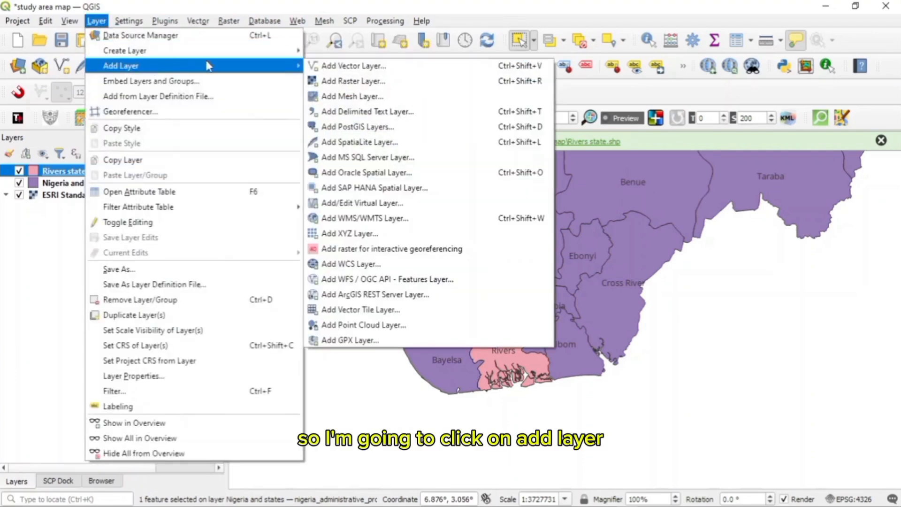
click(339, 68)
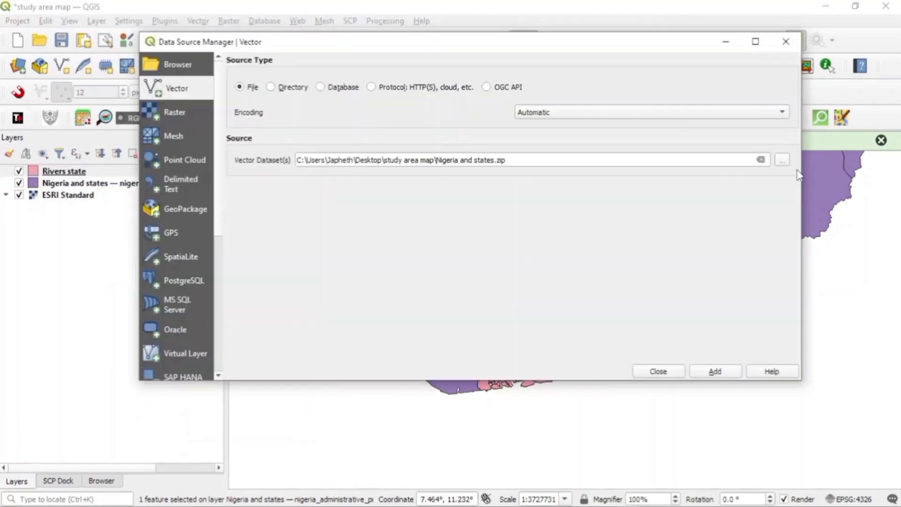
click(781, 165)
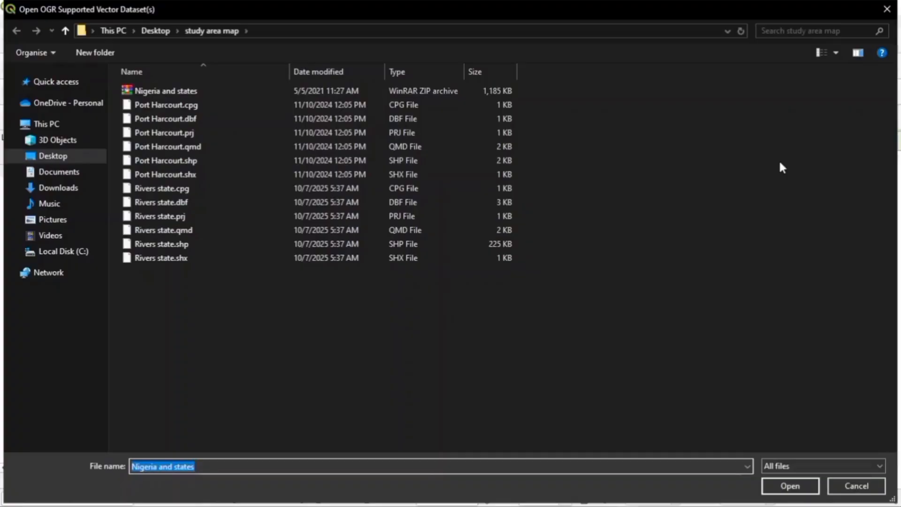
double_click(401, 159)
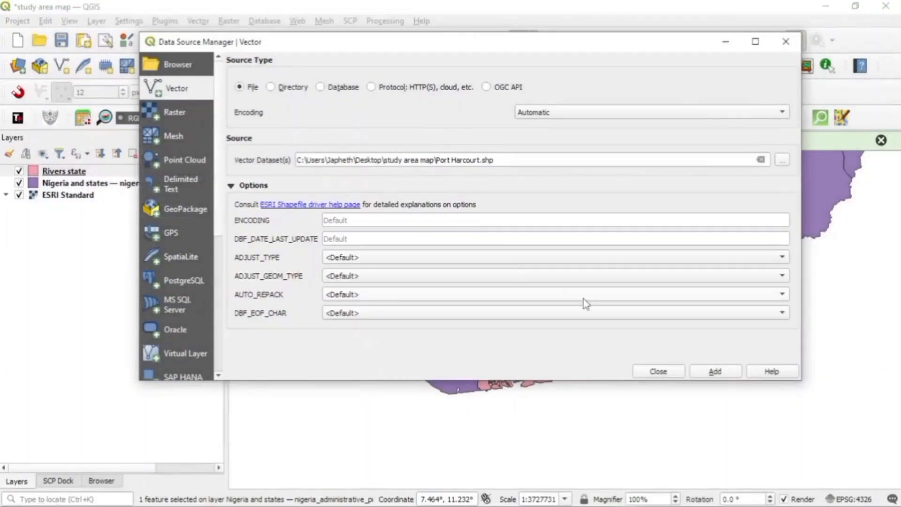
click(714, 373)
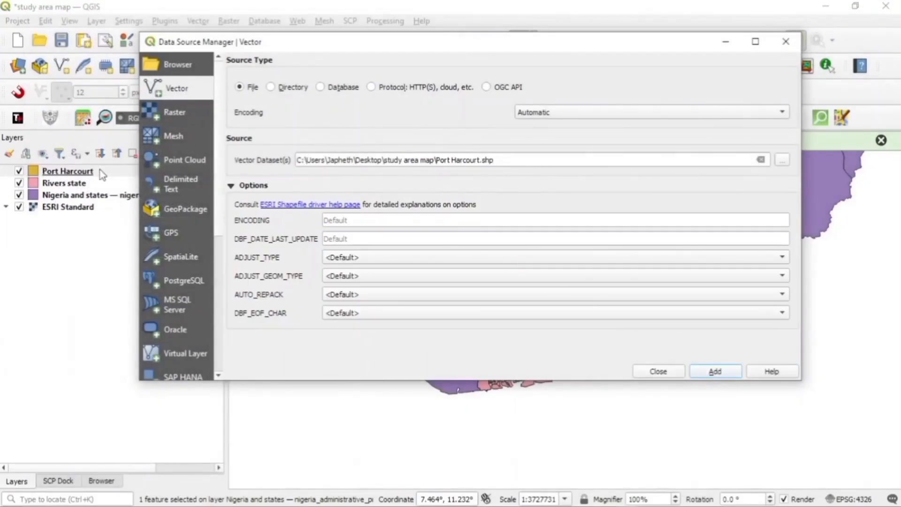
click(658, 372)
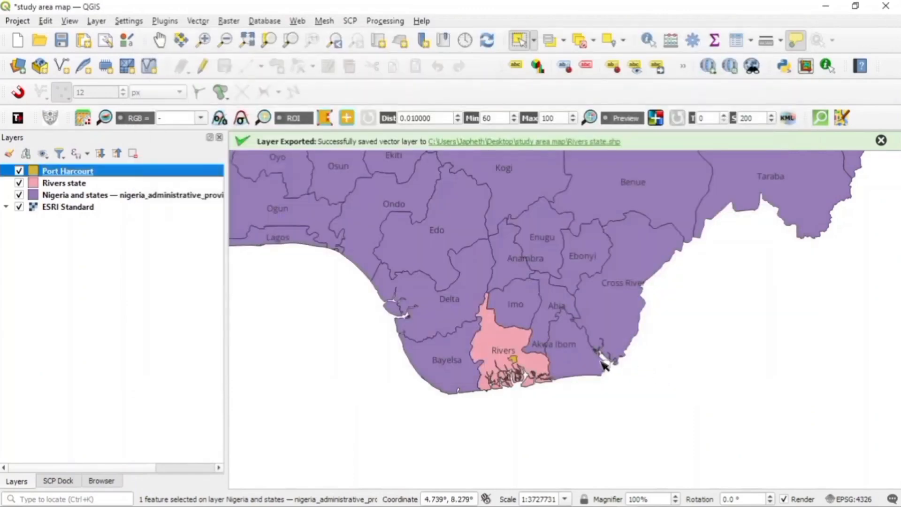
Show the name label on the Port Harcourt layer
scroll(511, 363, up, 1)
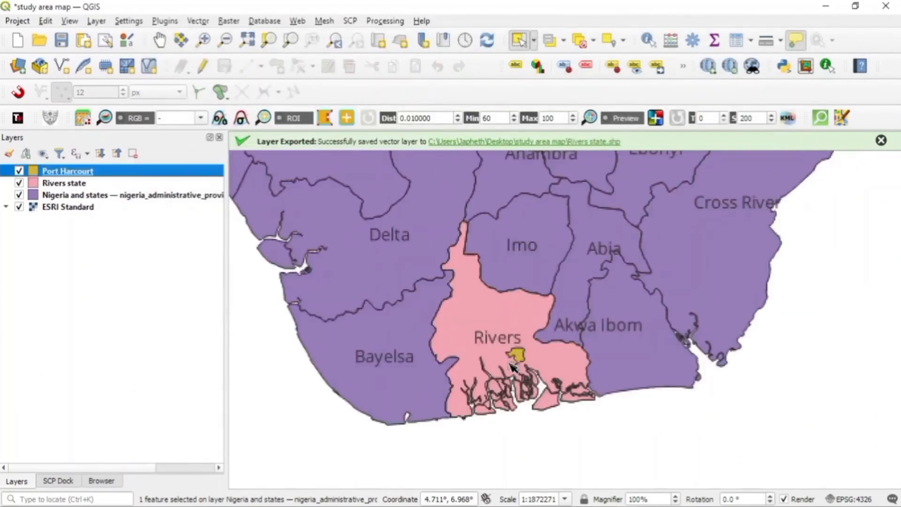
scroll(513, 364, up, 2)
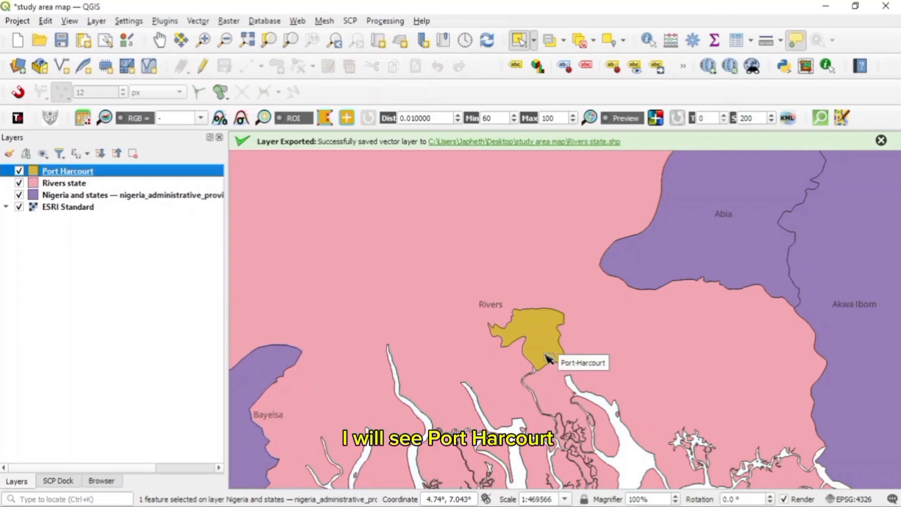
right_click(128, 173)
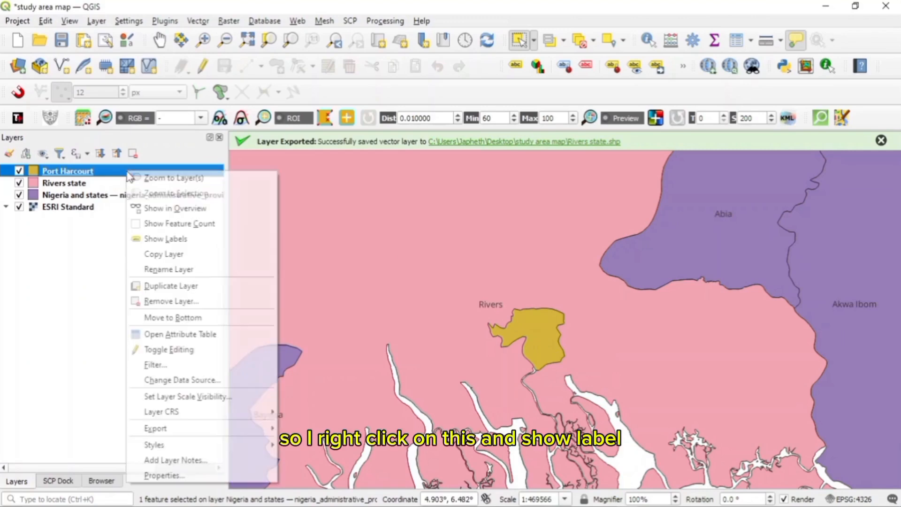
click(137, 238)
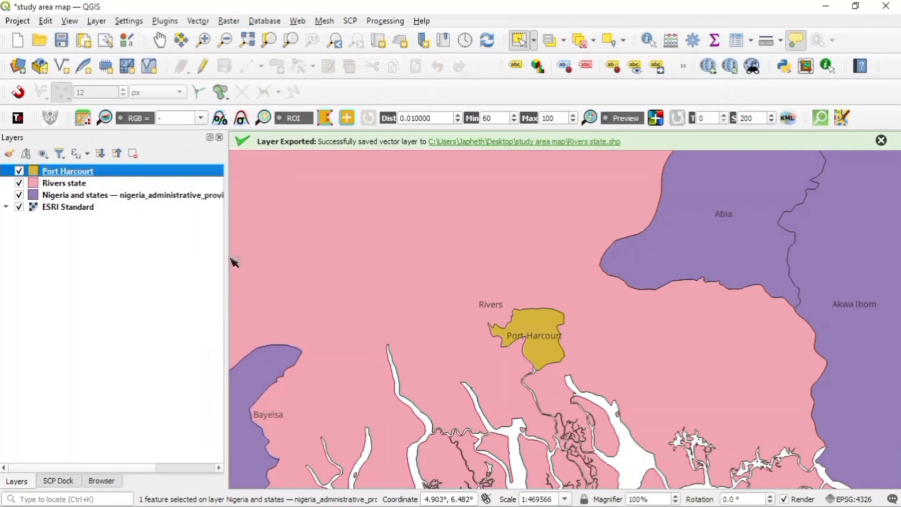
Save the current layer visibility as a new map theme named Nigeria, with the whole country in view
mouse_move(511, 326)
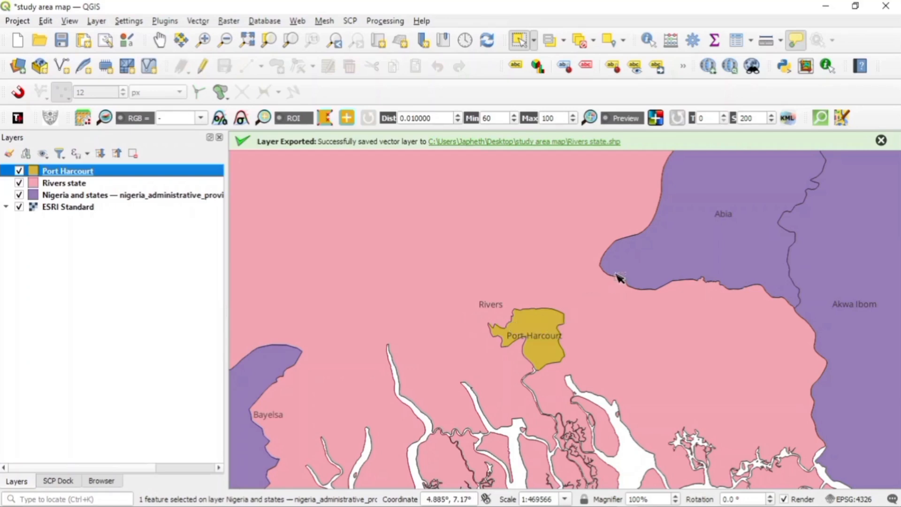
scroll(620, 278, down, 2)
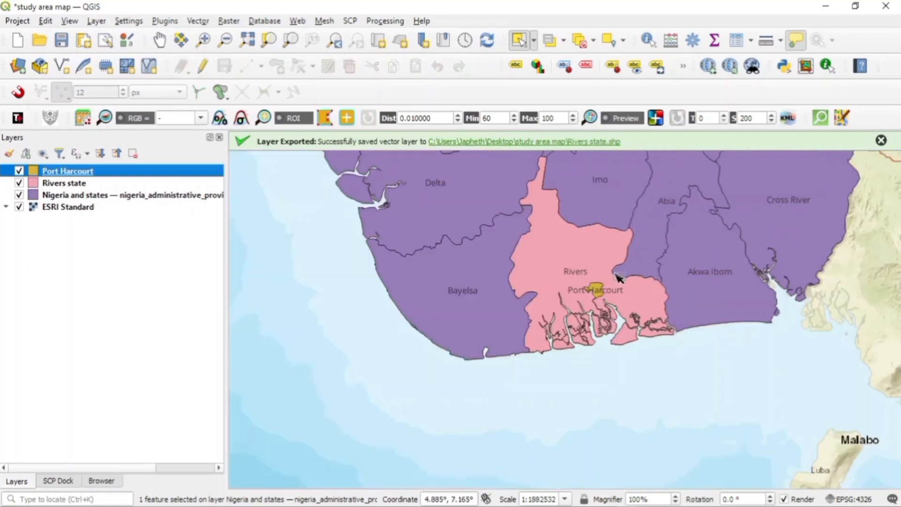
scroll(619, 278, down, 2)
drag(617, 275, 538, 305)
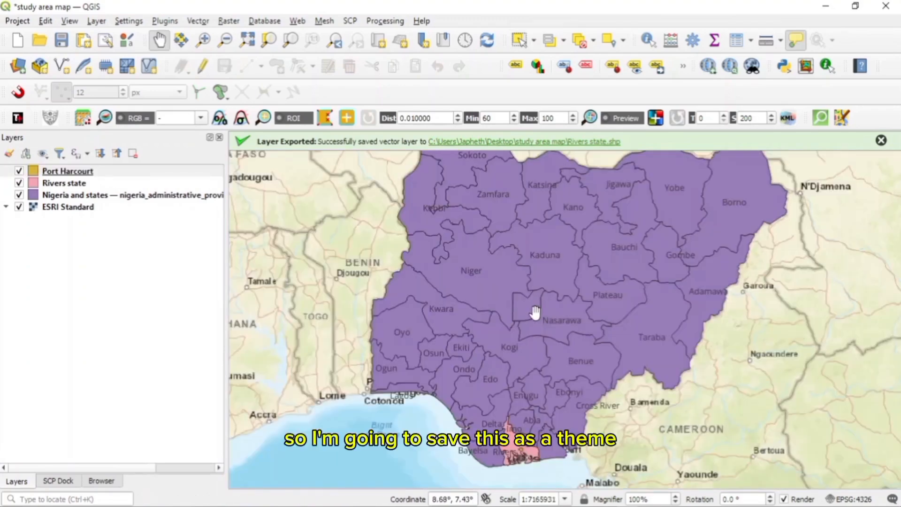
drag(342, 266, 375, 270)
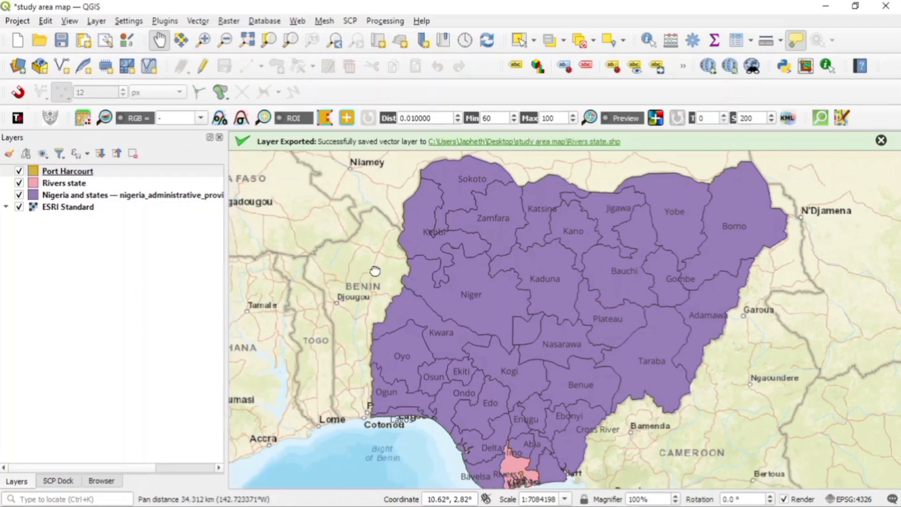
click(41, 154)
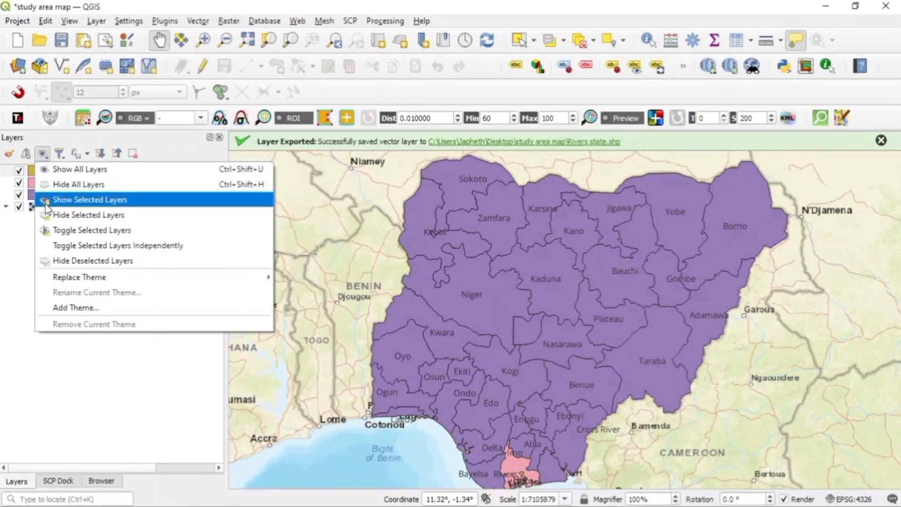
click(110, 307)
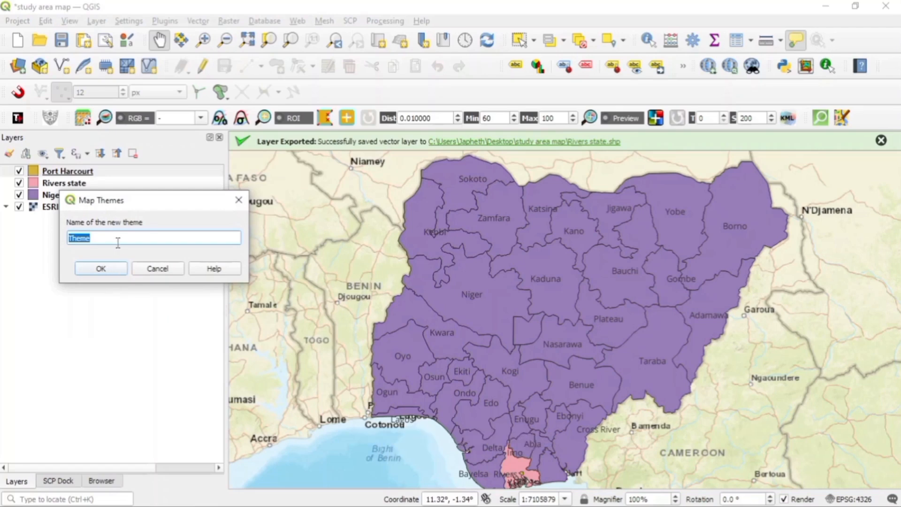
key(BackSpace)
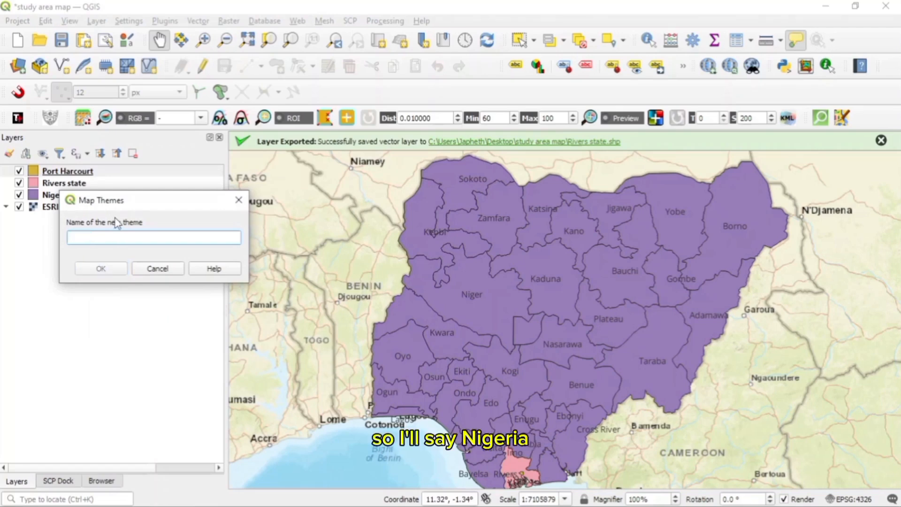
text(Nigeri)
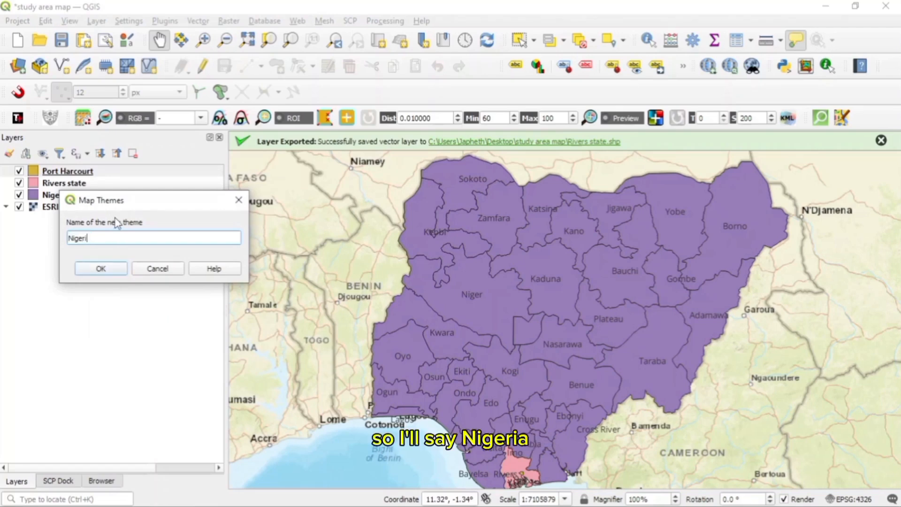
text(a)
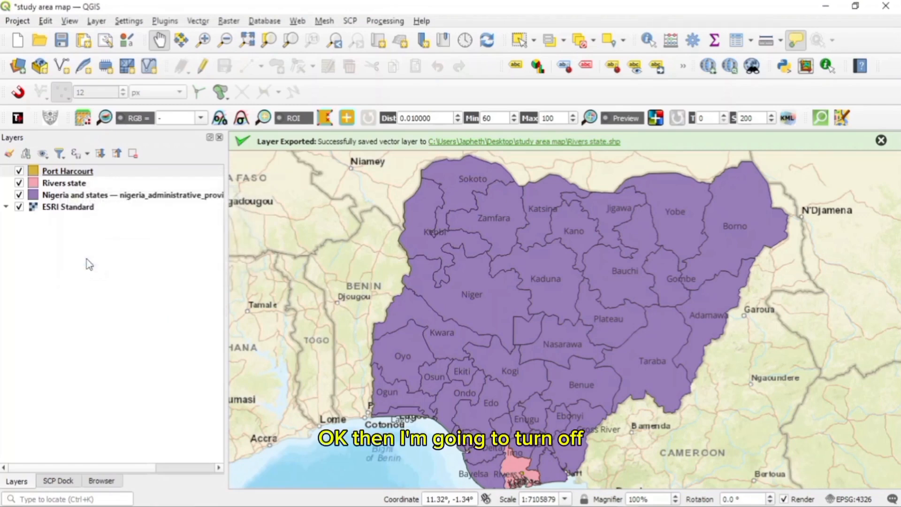
Hide the Nigeria and states layer, keeping Rivers state and Port Harcourt displayed over the basemap
click(19, 195)
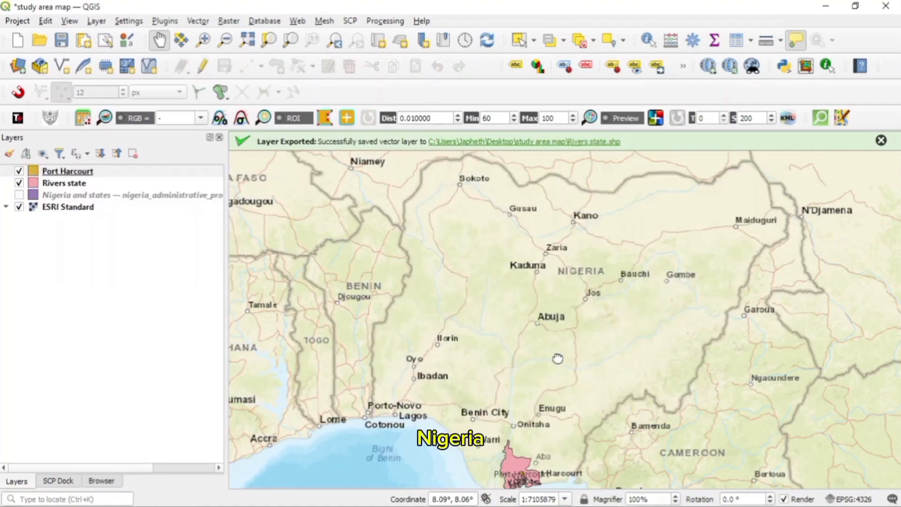
drag(535, 412, 497, 318)
scroll(470, 376, up, 1)
scroll(470, 376, up, 2)
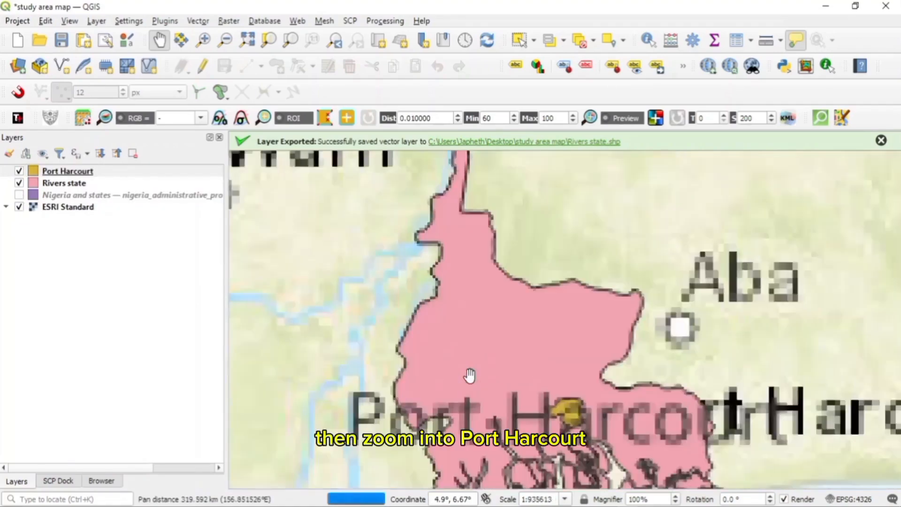
drag(318, 338, 338, 279)
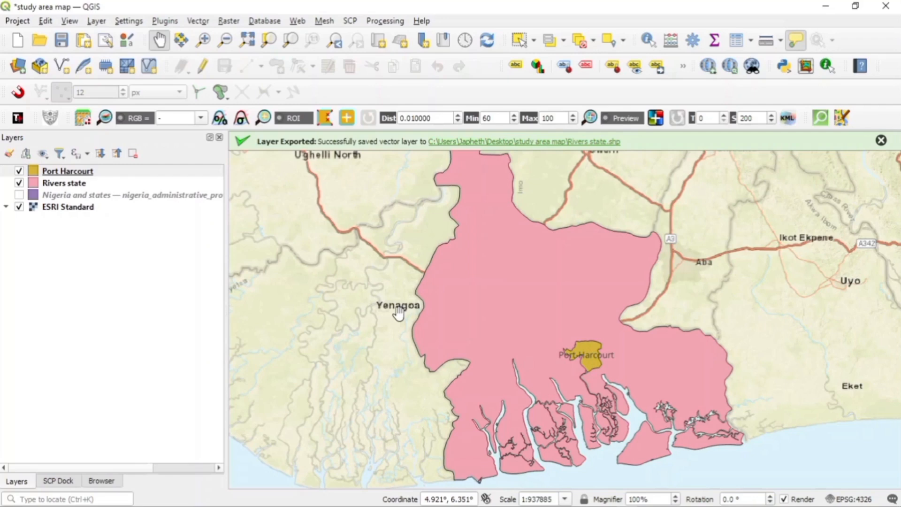
drag(400, 254, 383, 265)
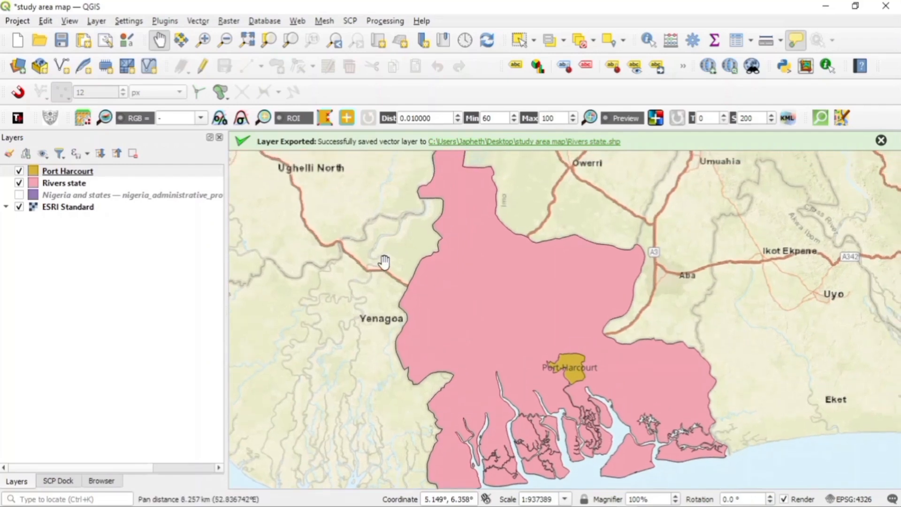
scroll(384, 262, down, 2)
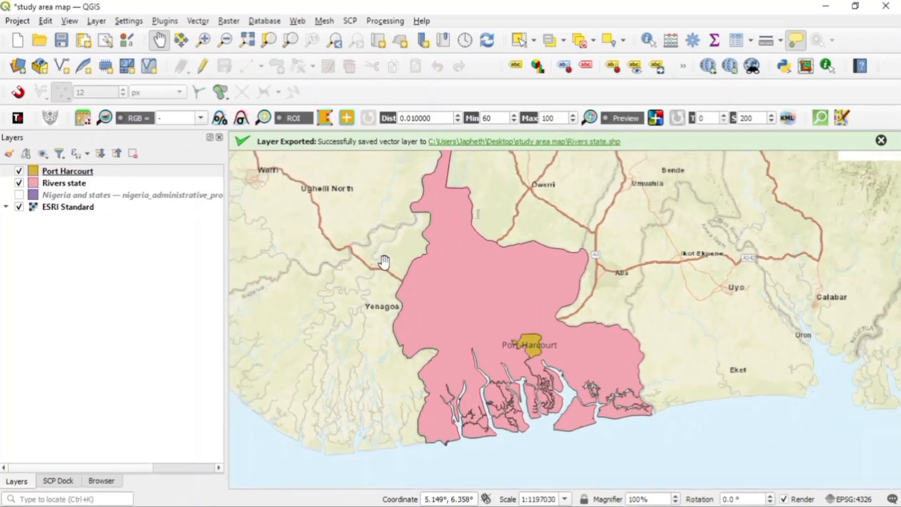
drag(385, 231, 365, 243)
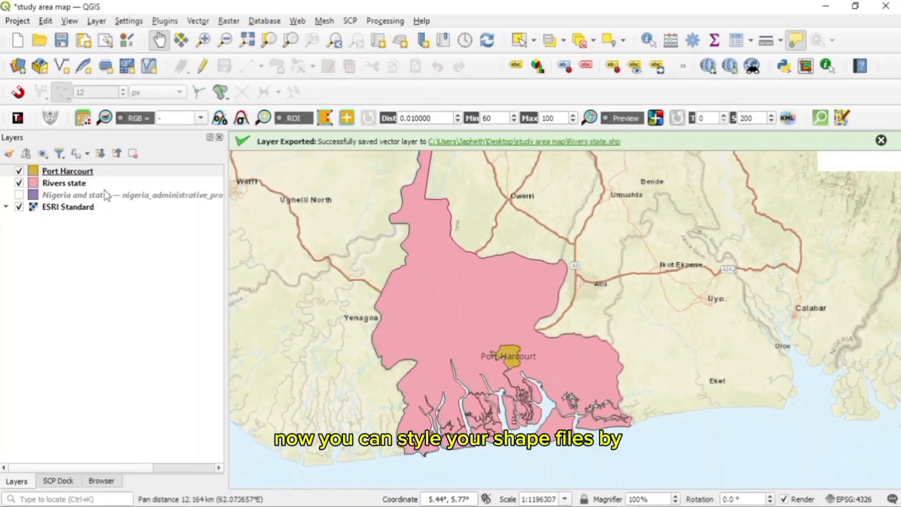
Make the Rivers state layer's fill color semi-transparent by lowering the color's alpha to roughly half, and apply it
click(77, 184)
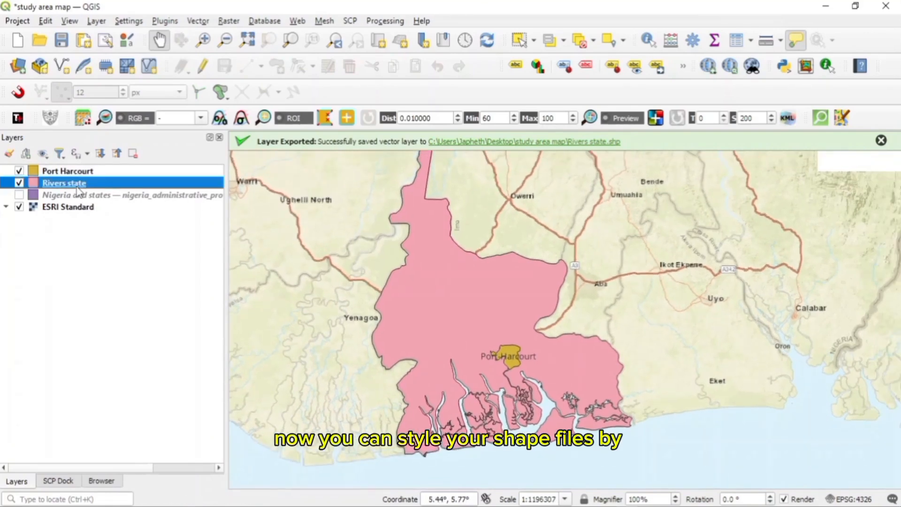
right_click(79, 190)
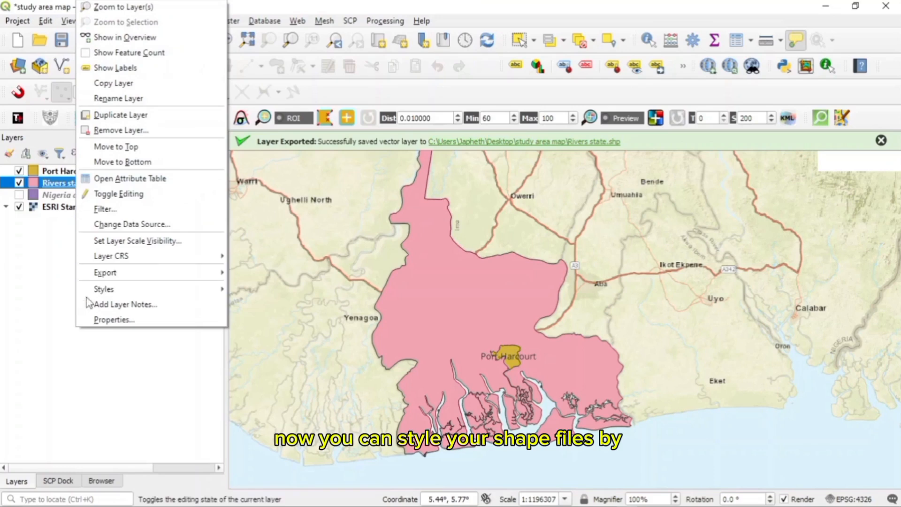
click(110, 321)
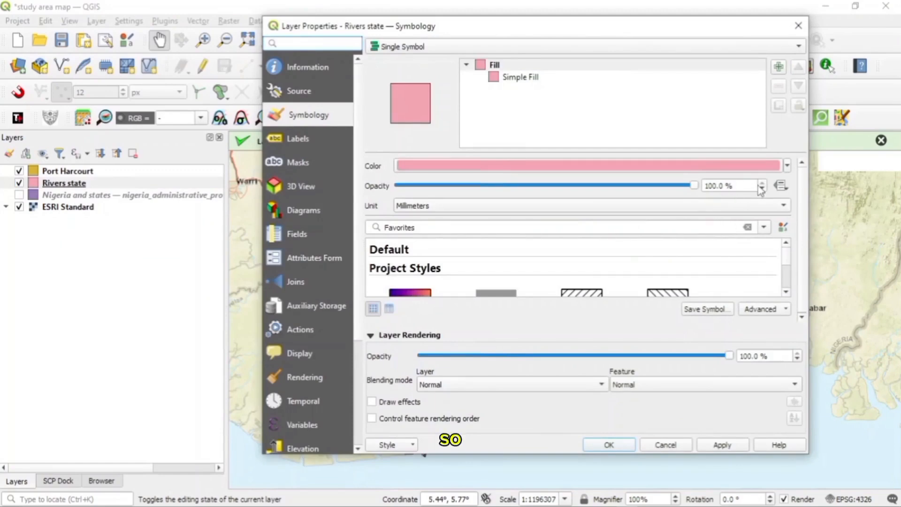
mouse_move(791, 174)
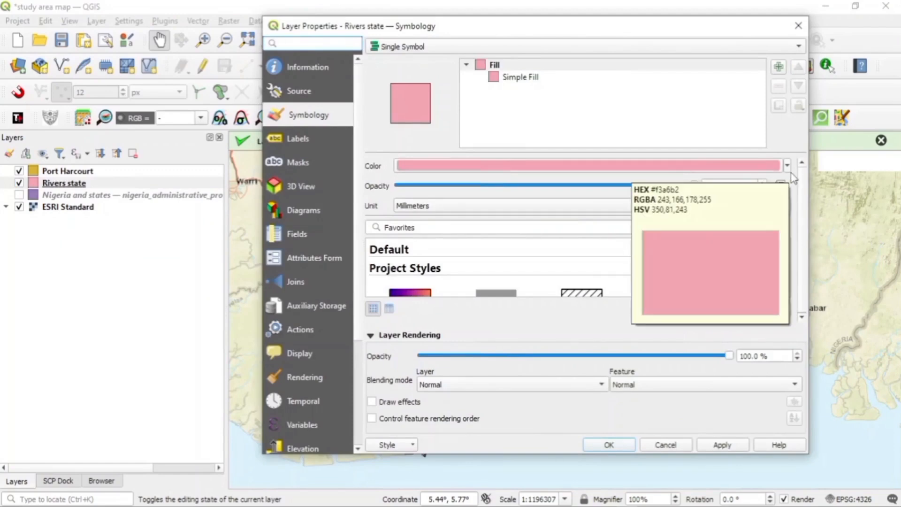
click(787, 165)
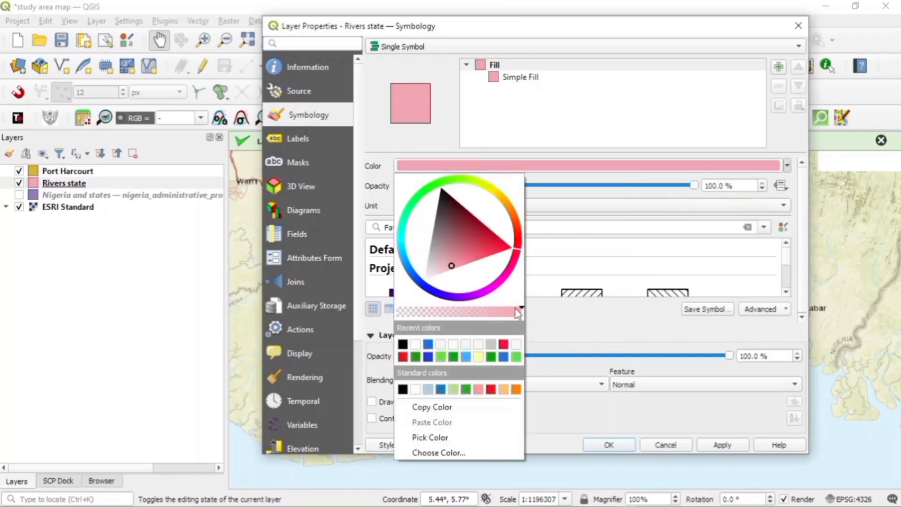
click(511, 312)
click(480, 316)
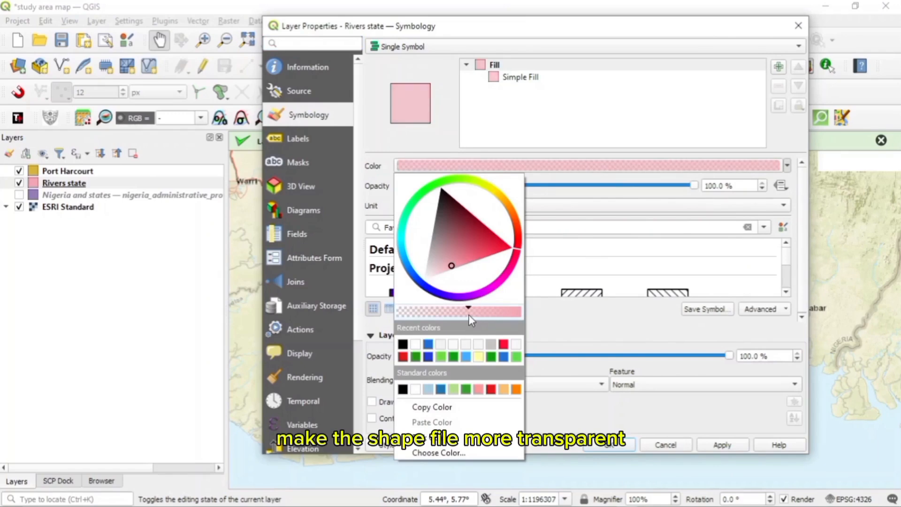
click(546, 312)
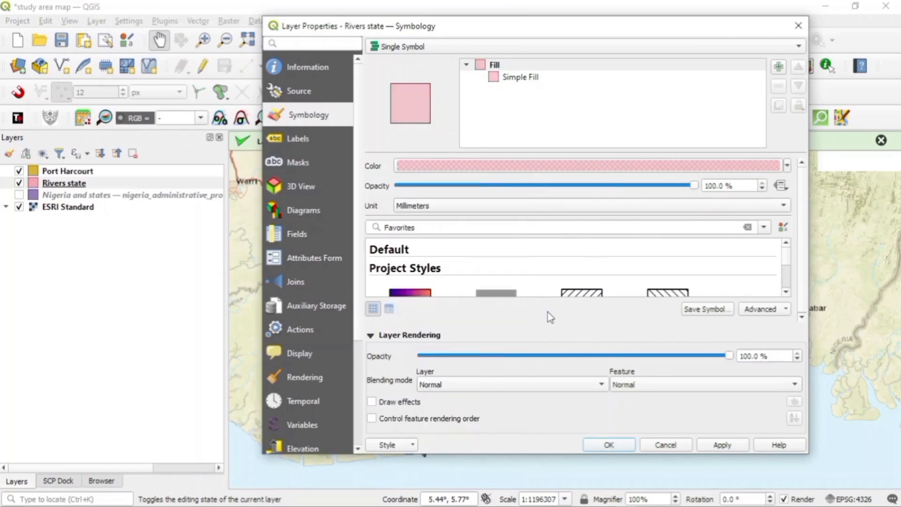
click(745, 448)
drag(591, 34, 497, 24)
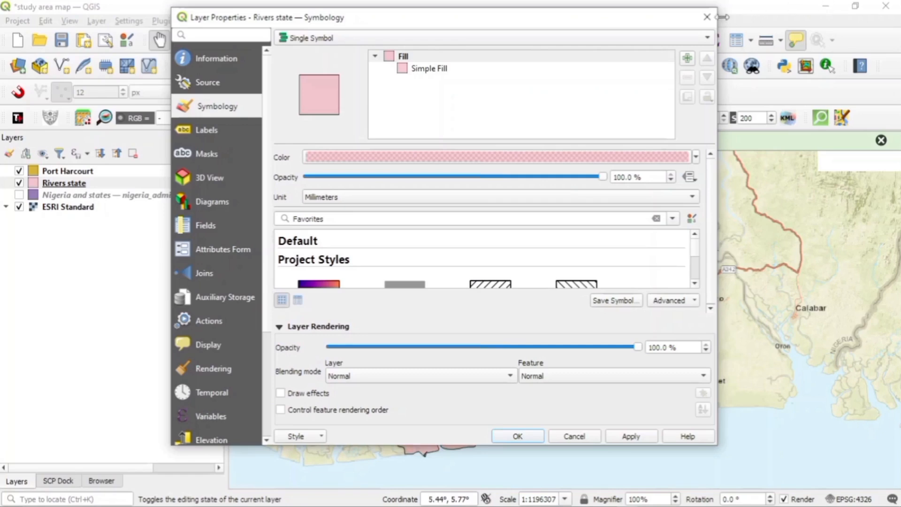
click(707, 17)
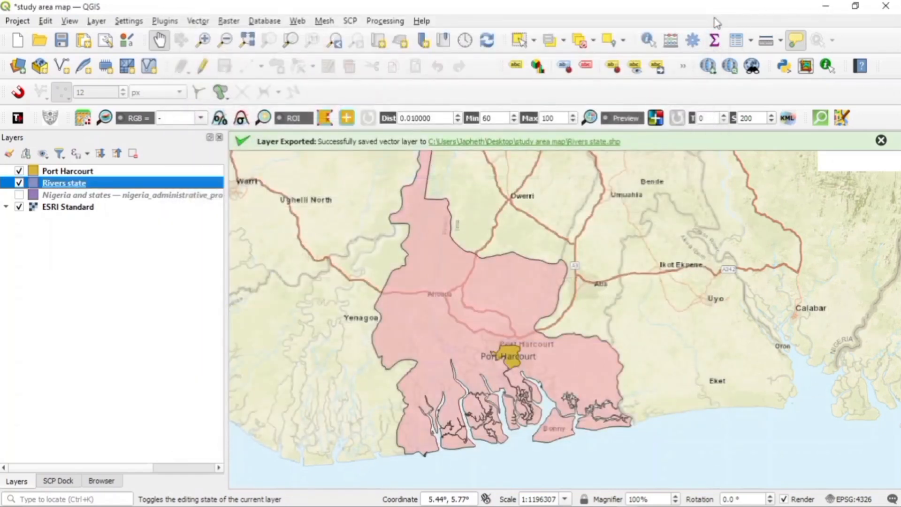
drag(469, 174, 472, 184)
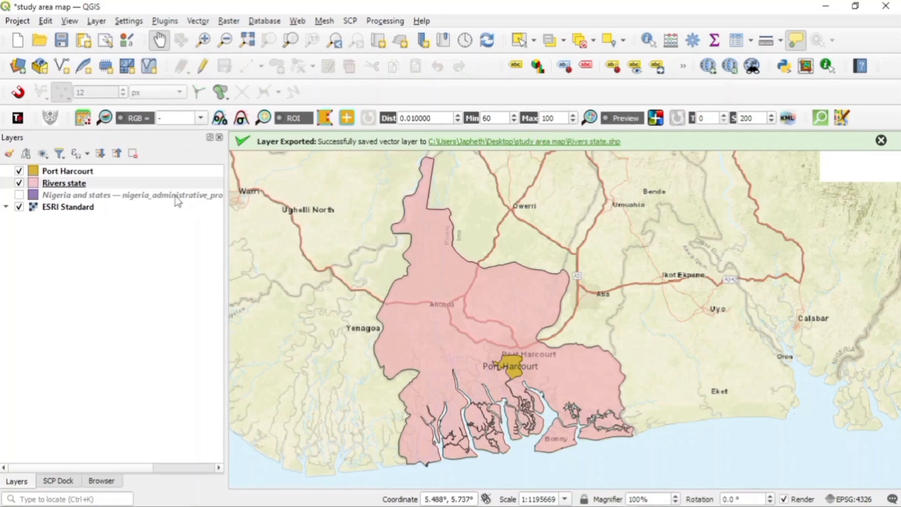
Set the Rivers state layer's symbol opacity to 45% in its symbology and apply the change
click(146, 186)
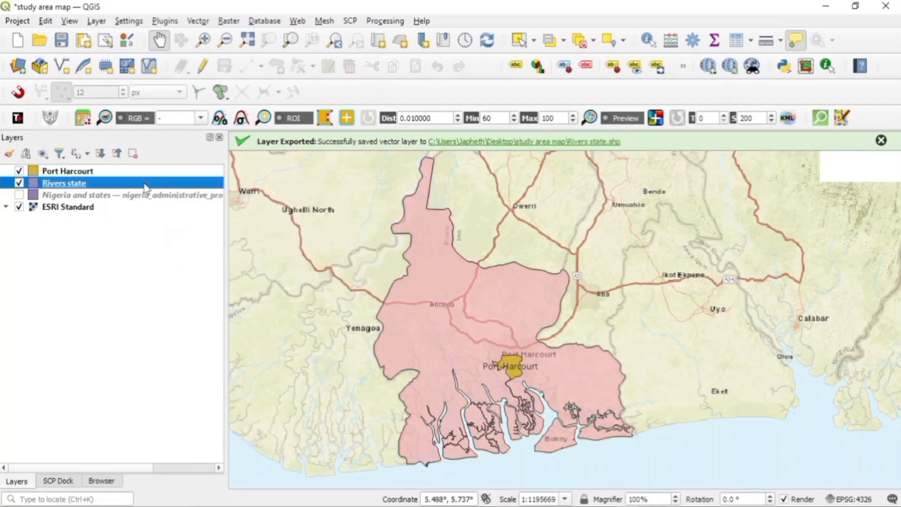
right_click(145, 186)
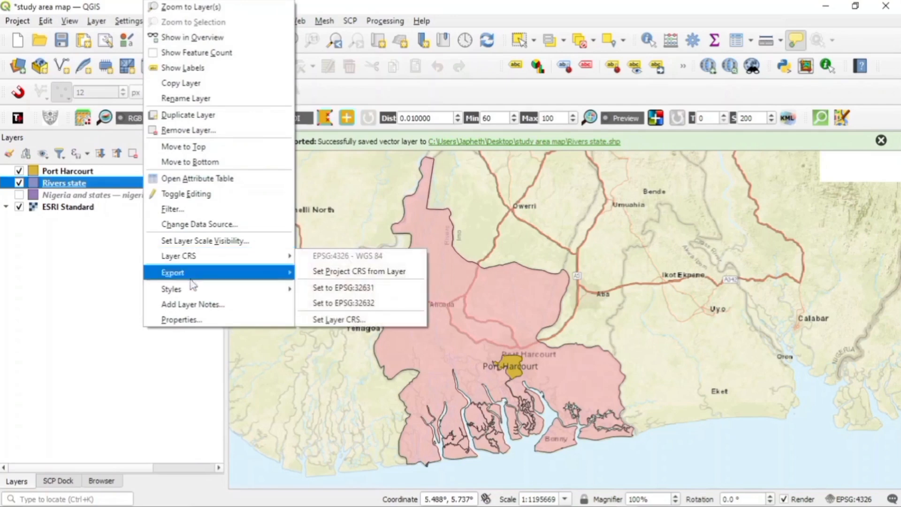
click(187, 321)
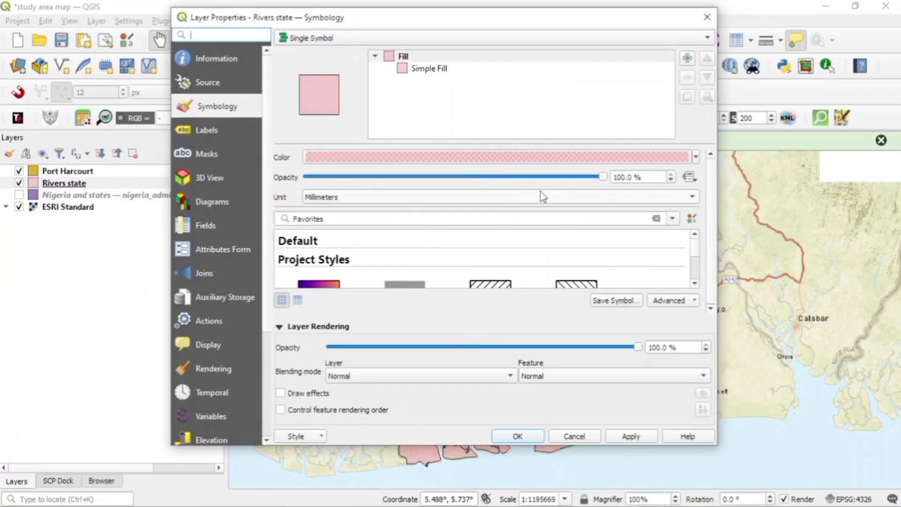
drag(601, 177, 442, 216)
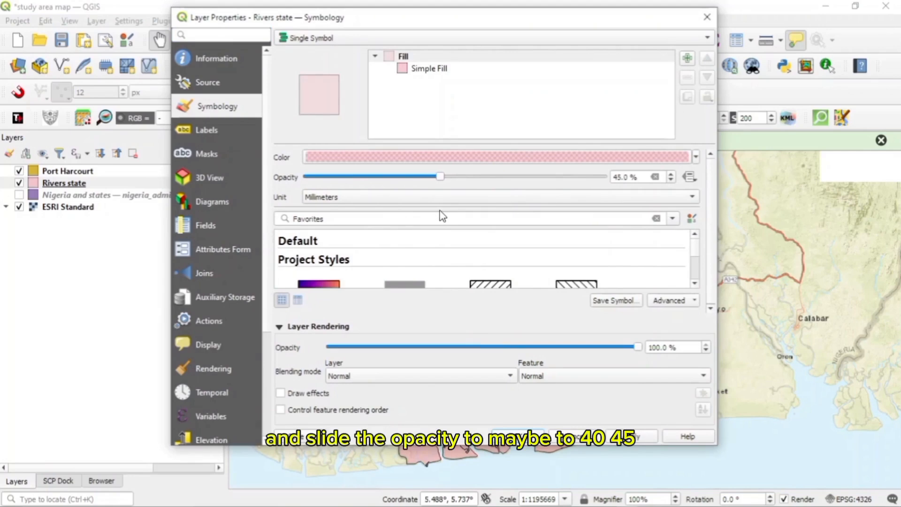
click(696, 157)
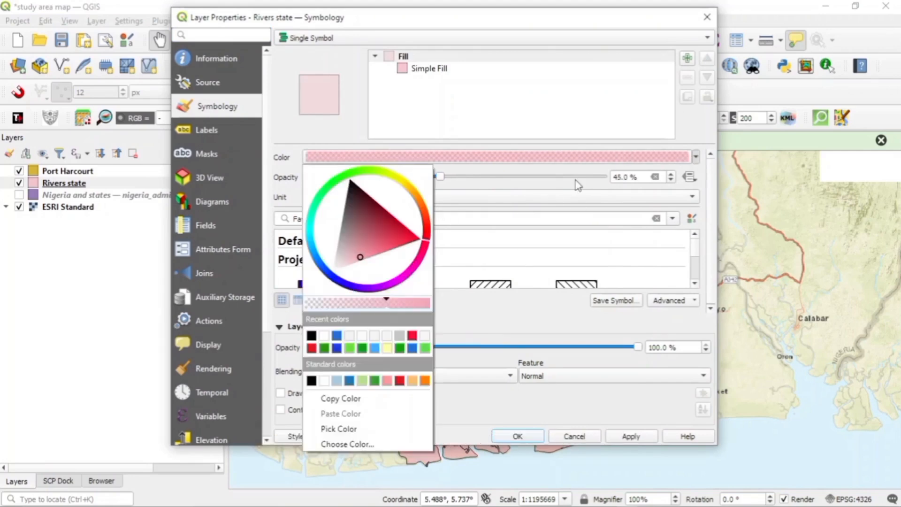
click(578, 185)
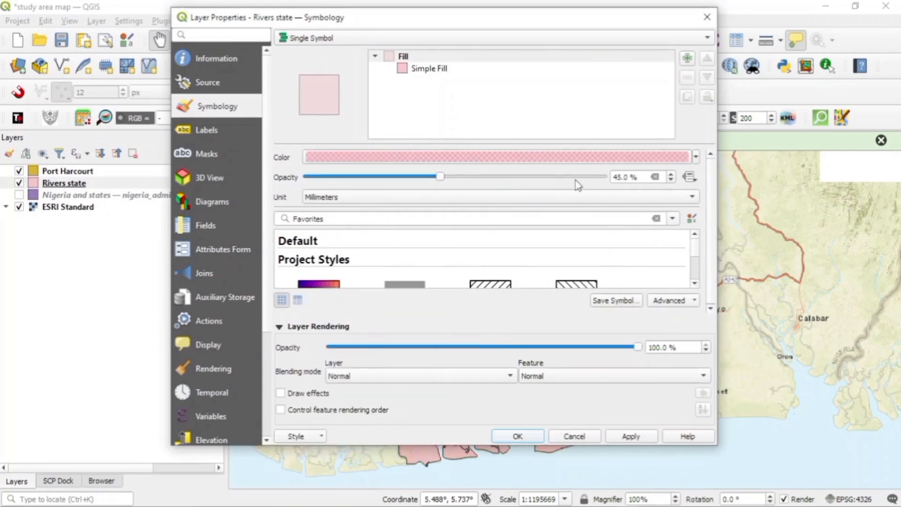
click(631, 435)
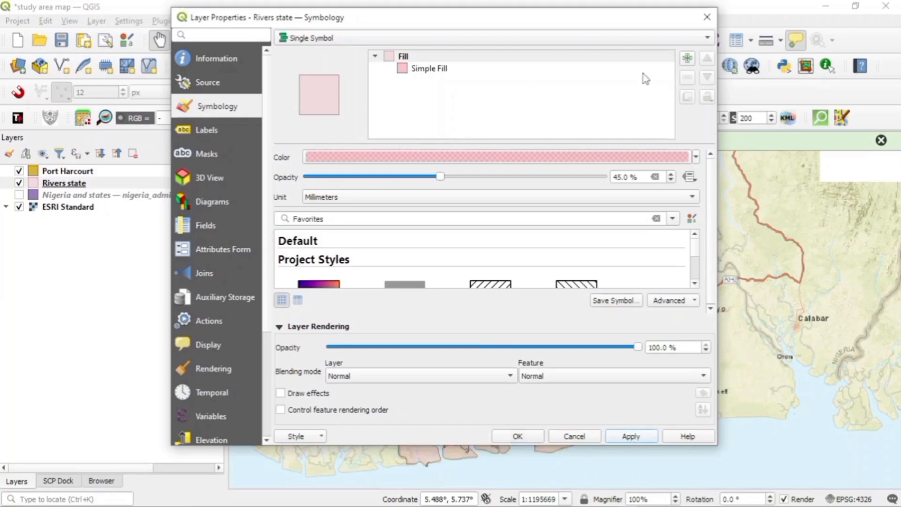
Thicken the Rivers state boundary by setting its simple fill's stroke width to 0.66 mm, and accept the layer properties
mouse_move(635, 27)
mouse_down()
mouse_move(365, 47)
mouse_move(525, 58)
mouse_move(621, 21)
mouse_up()
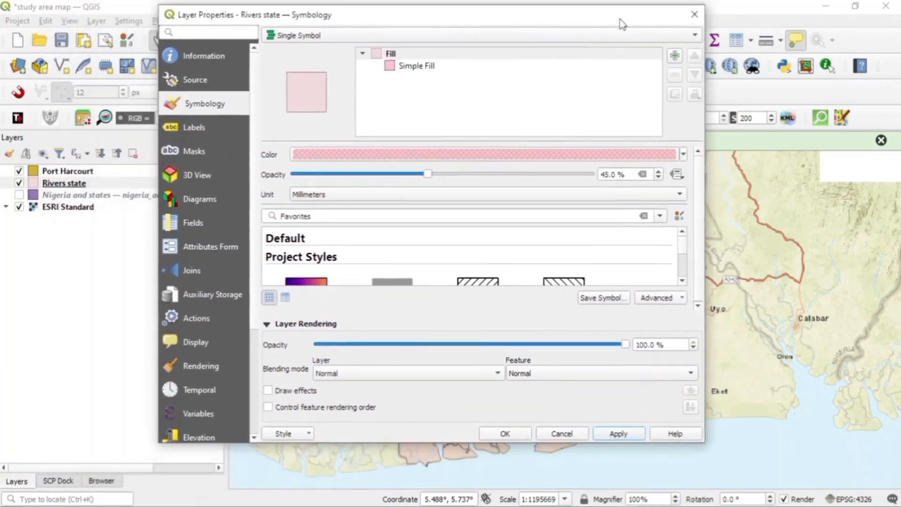
click(424, 66)
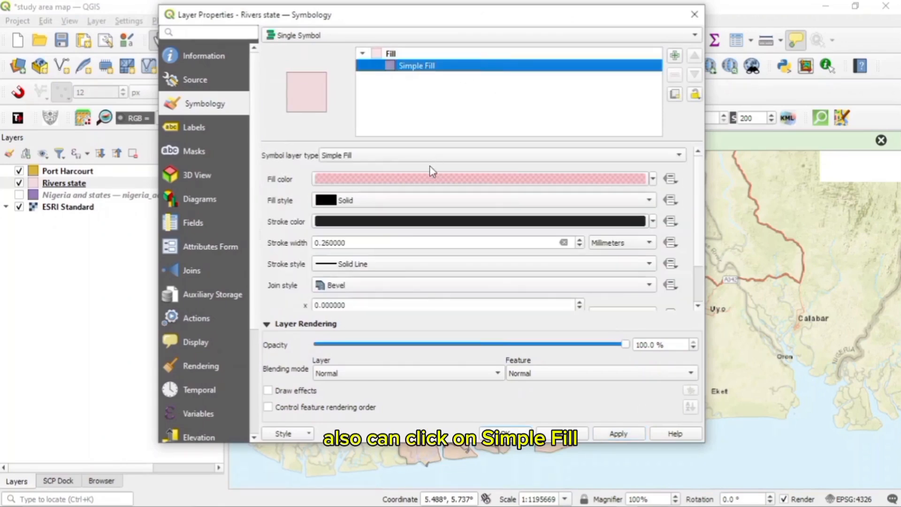
click(581, 240)
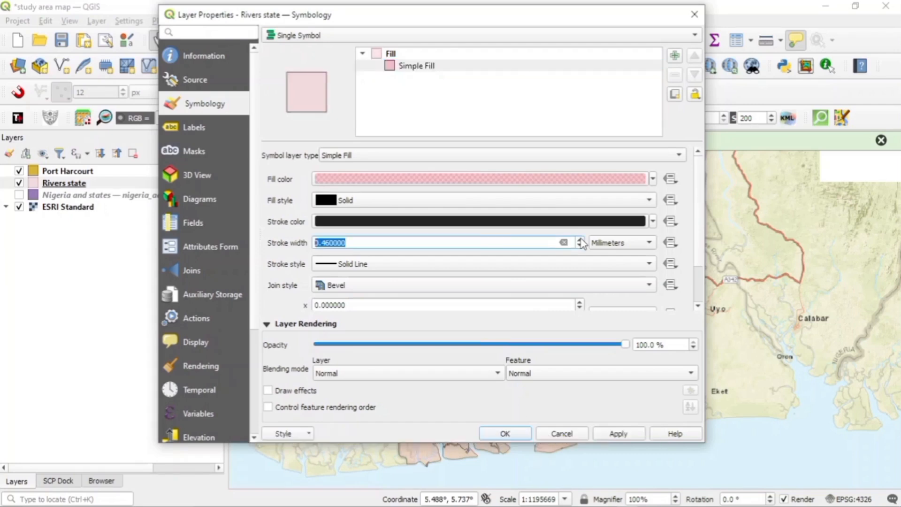
click(581, 240)
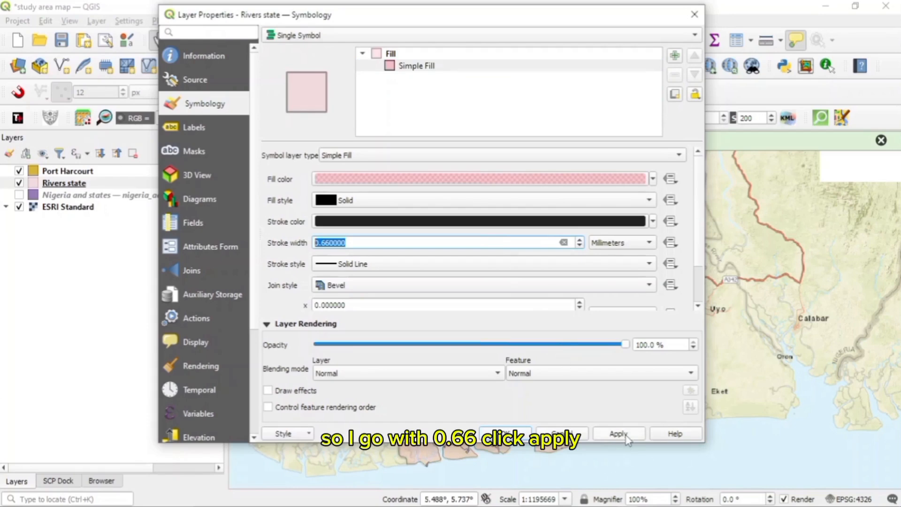
click(626, 437)
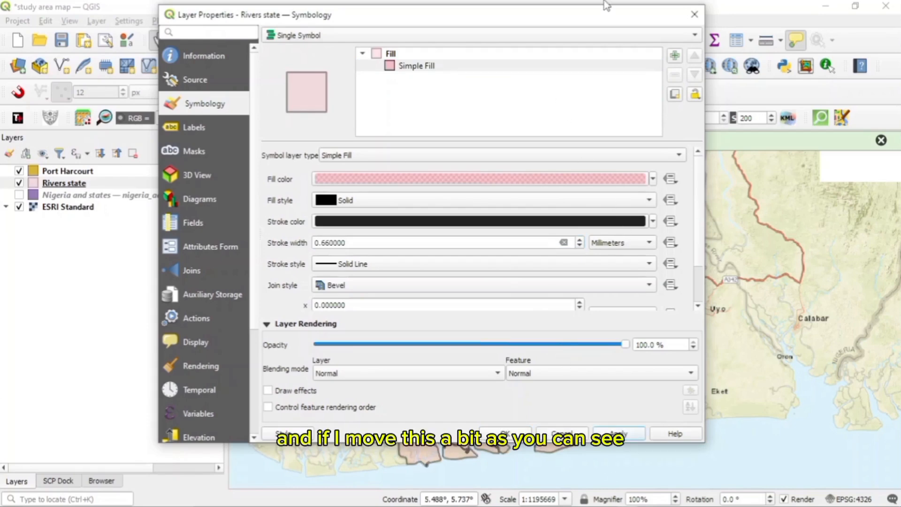
drag(578, 23, 593, 7)
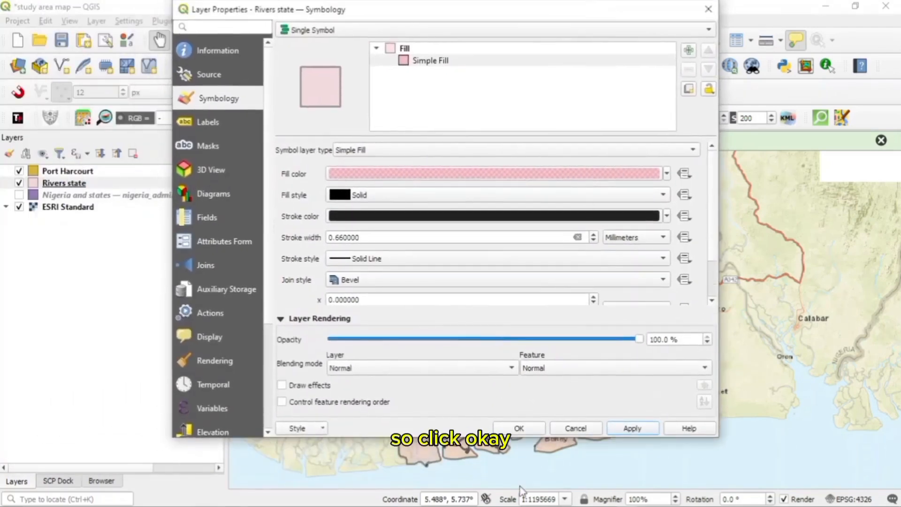
click(519, 429)
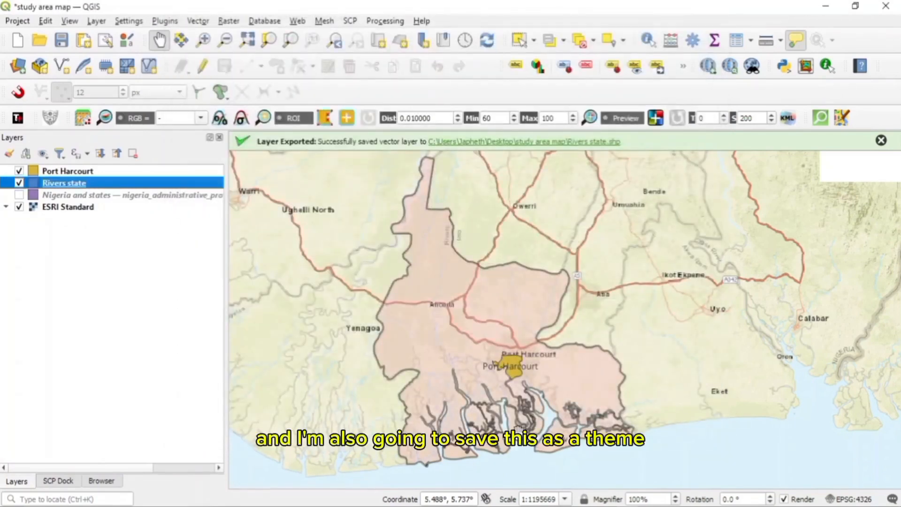
Save the current layer visibility and styling as a new map theme named Rivers state
click(43, 157)
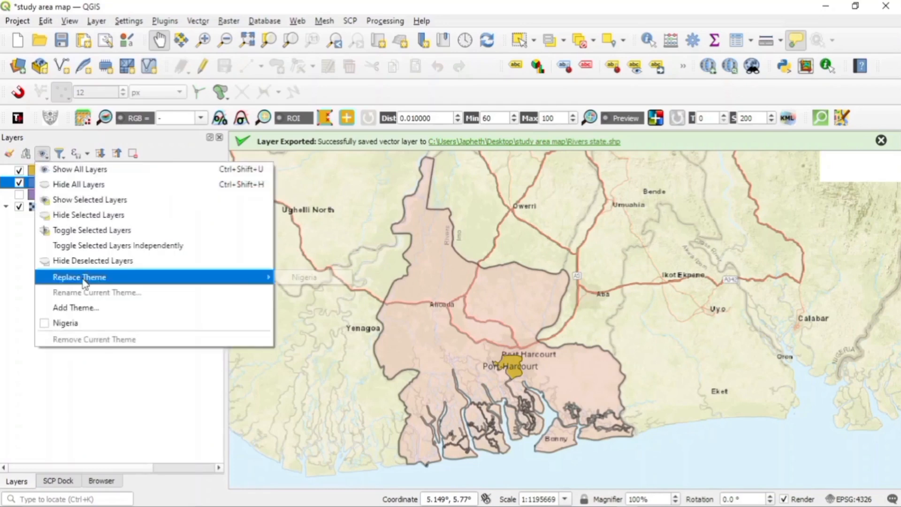
click(78, 308)
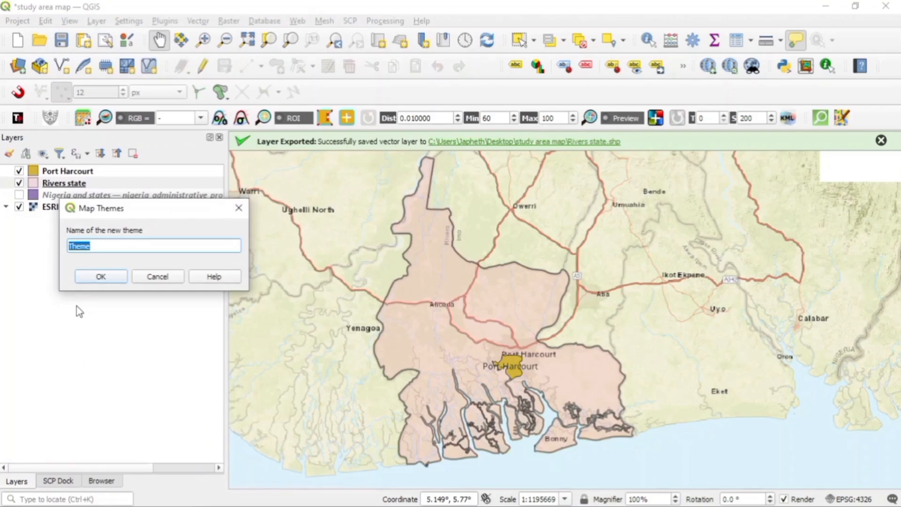
text(Rivers s)
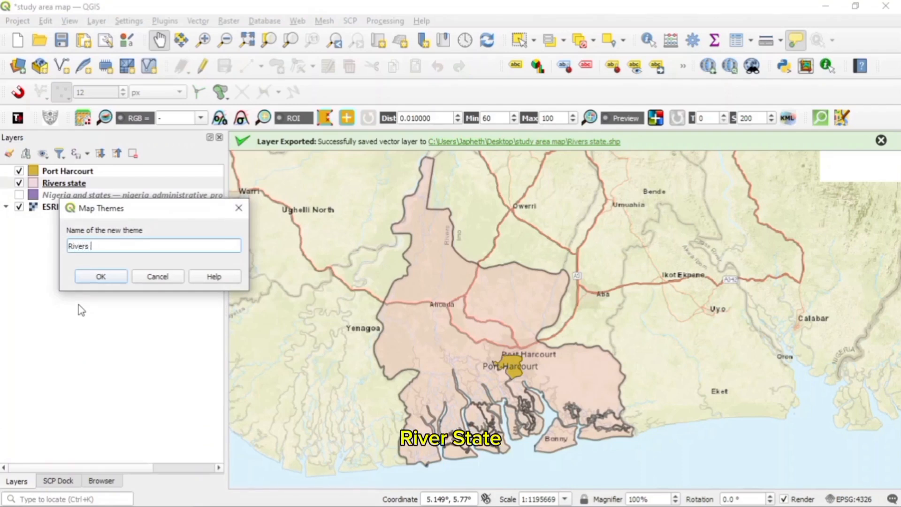
text(tate)
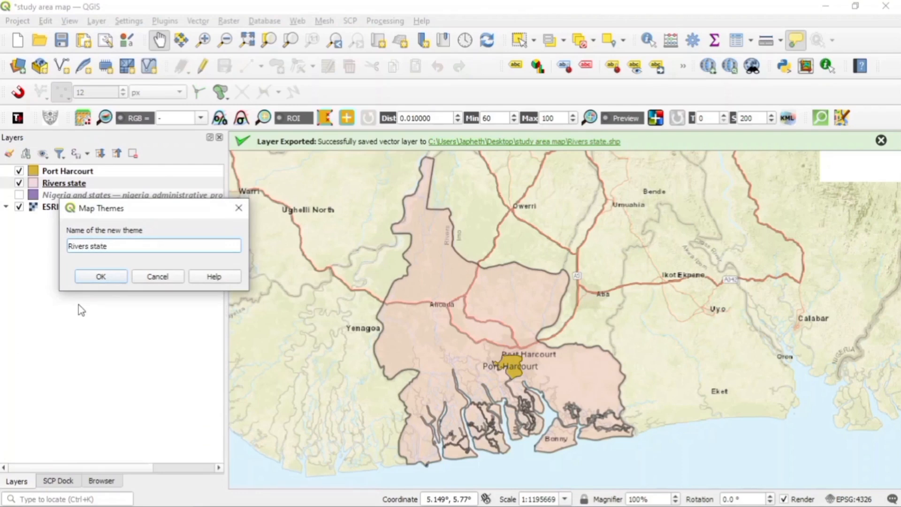
click(85, 275)
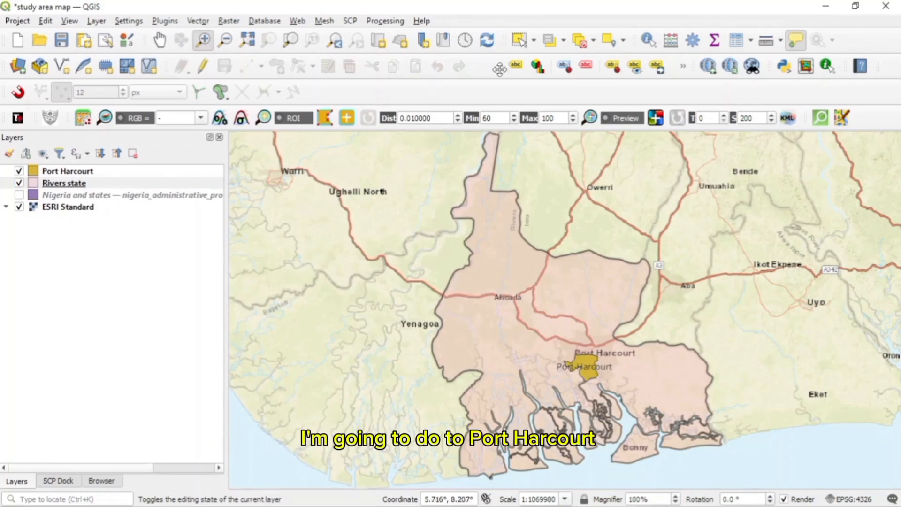
Hide the Rivers state layer and zoom the map in on the Port Harcourt area
click(92, 173)
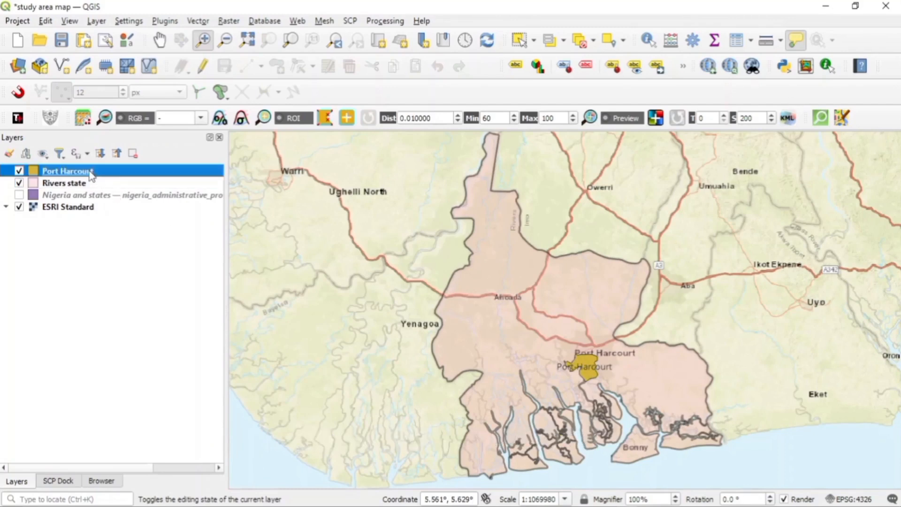
click(19, 184)
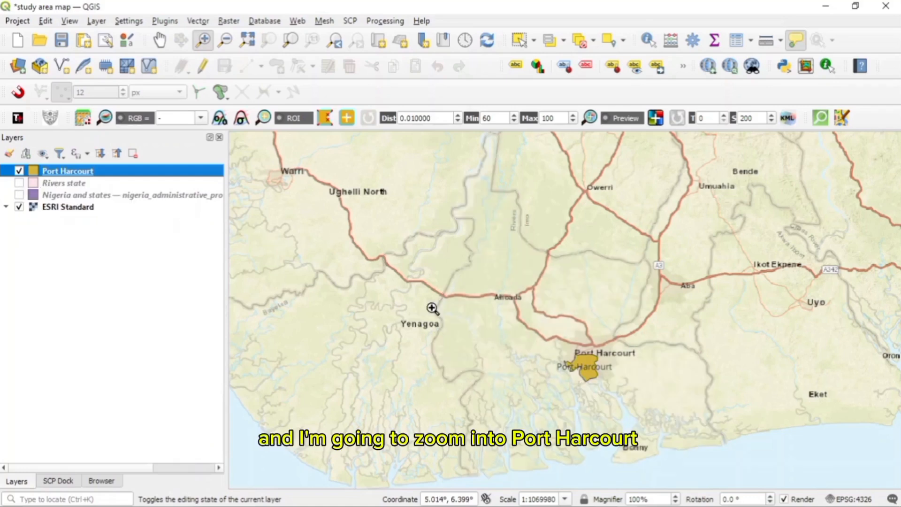
drag(555, 350, 608, 385)
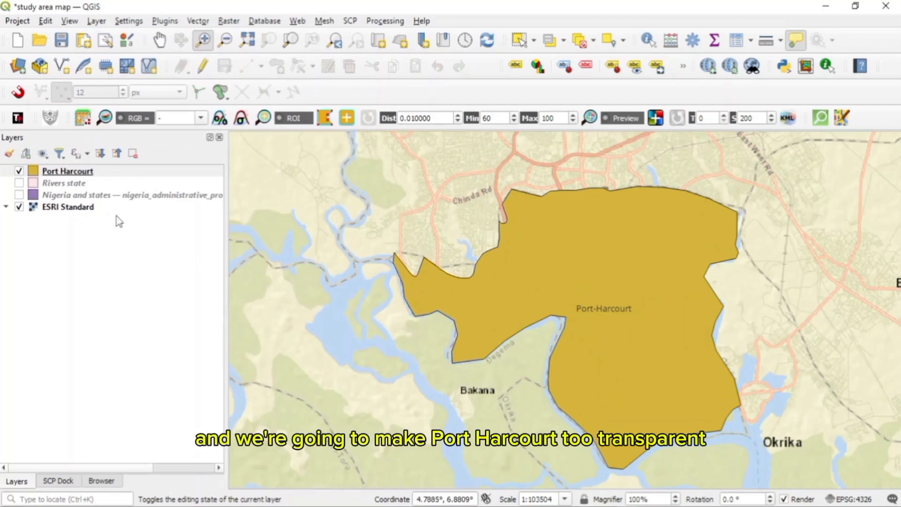
Set the Port Harcourt layer's symbol opacity to 55.5% in its symbology and apply the change
click(74, 174)
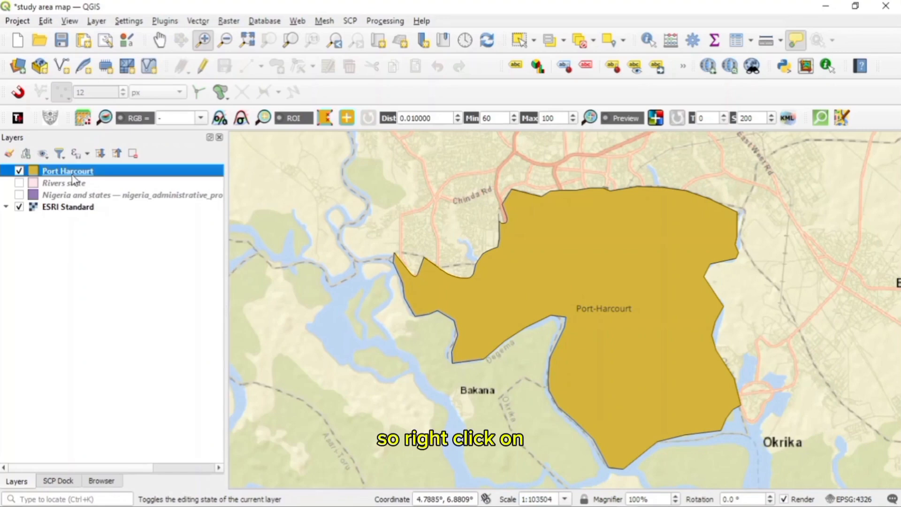
right_click(73, 175)
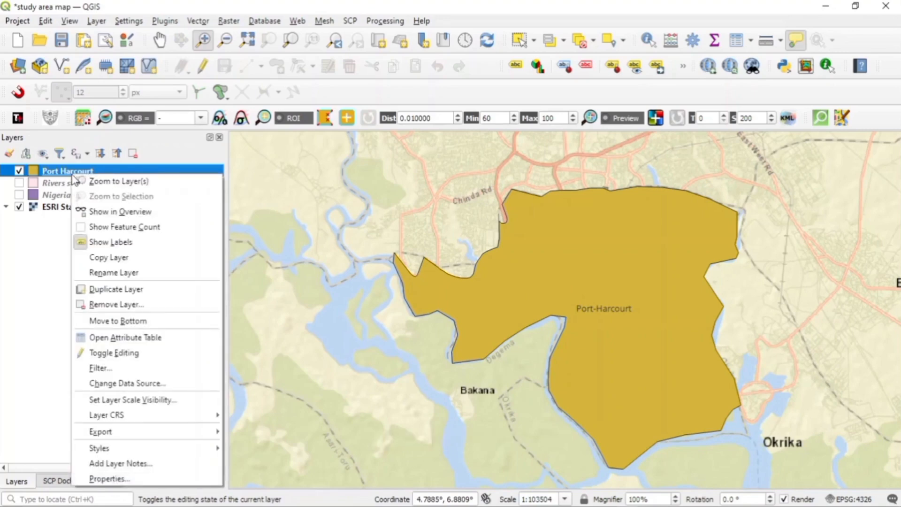
click(144, 480)
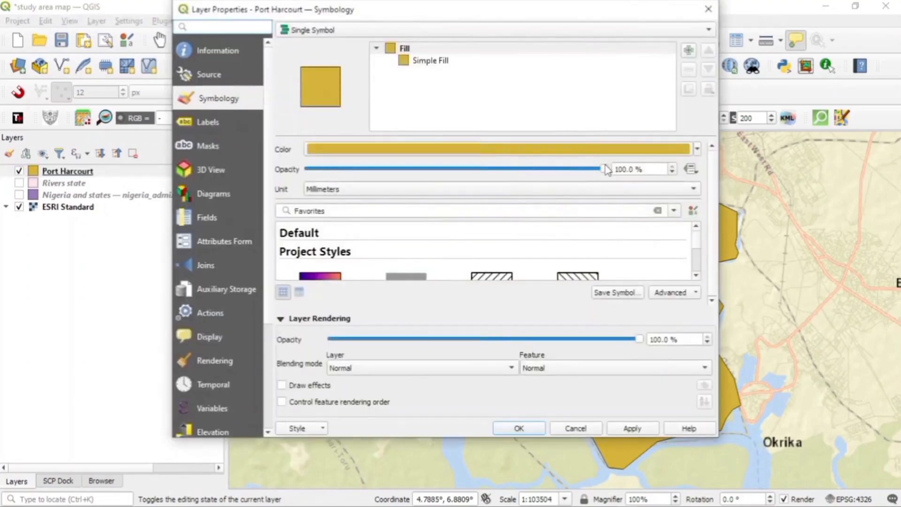
drag(605, 169, 472, 185)
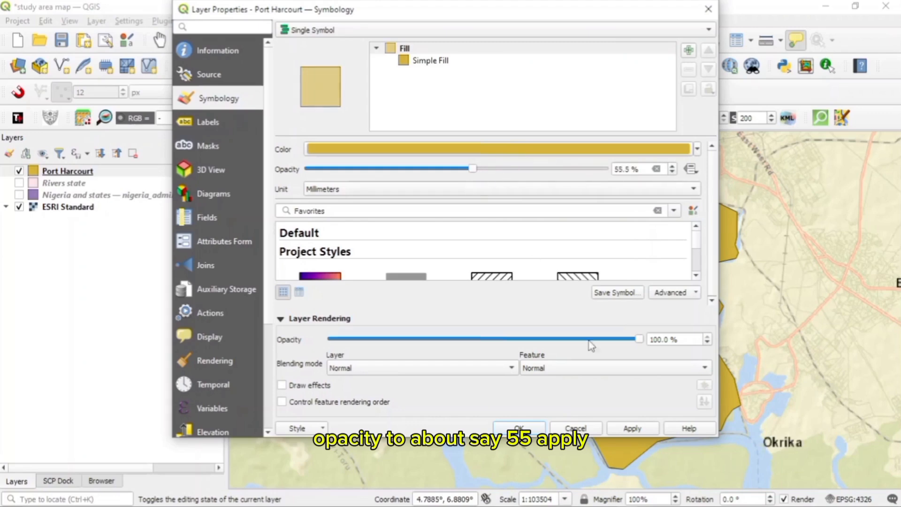
click(635, 428)
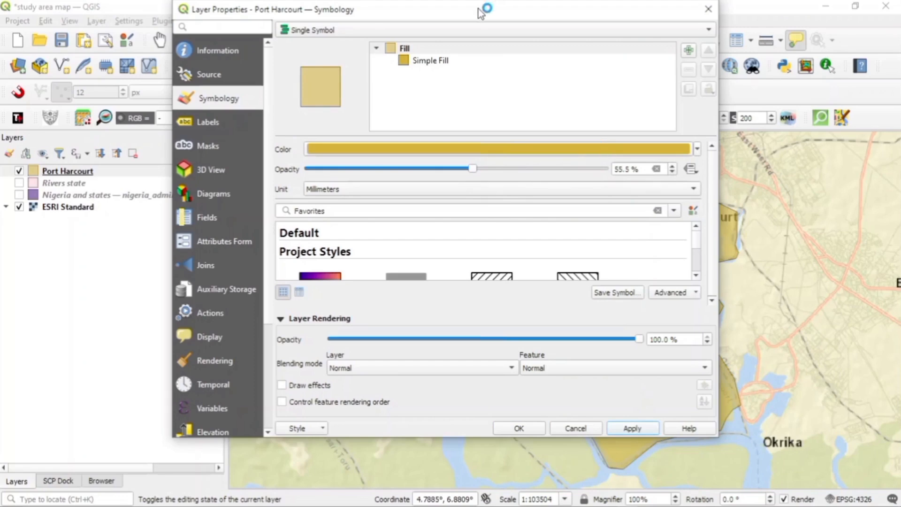
Thicken the Port Harcourt boundary by setting its simple fill's stroke width to 0.66 mm, and accept the layer properties
drag(484, 9, 375, 68)
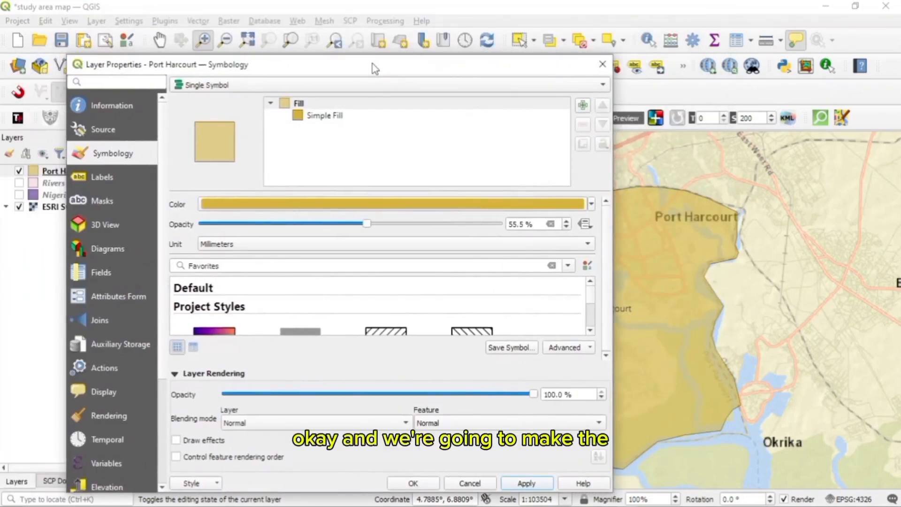
click(336, 119)
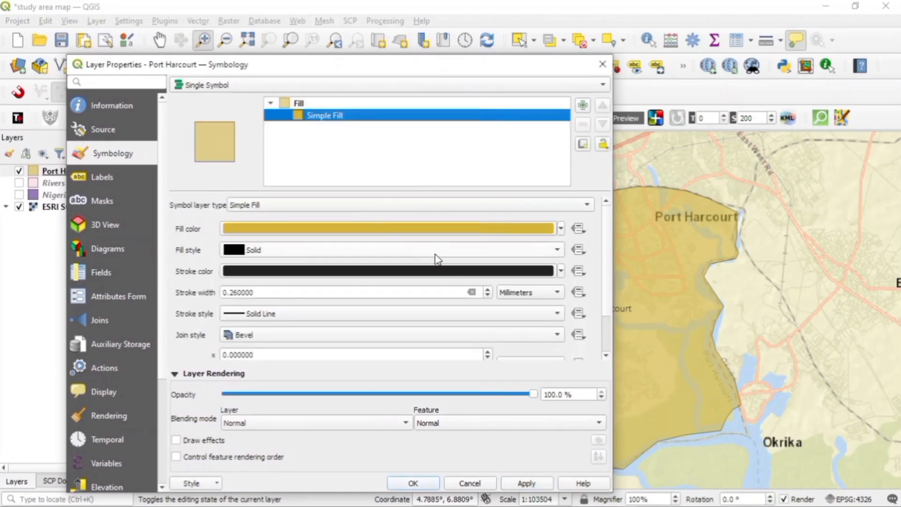
click(489, 290)
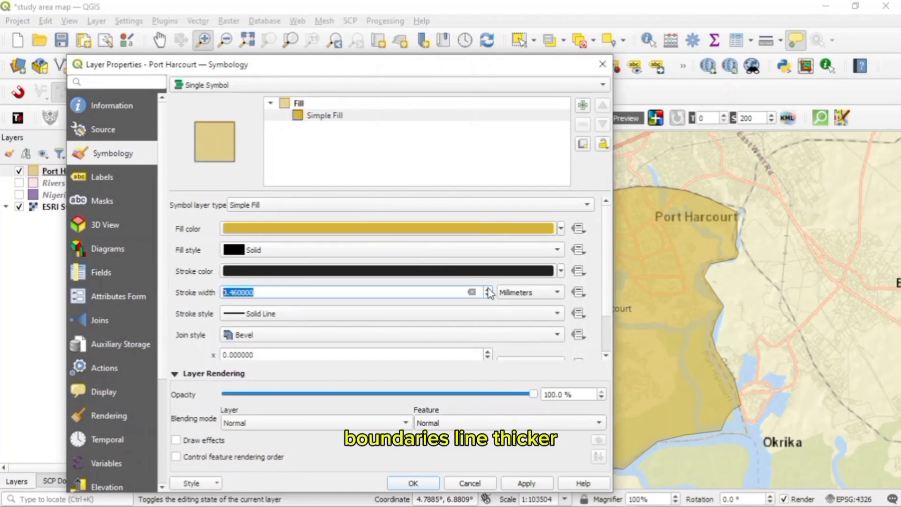
click(489, 290)
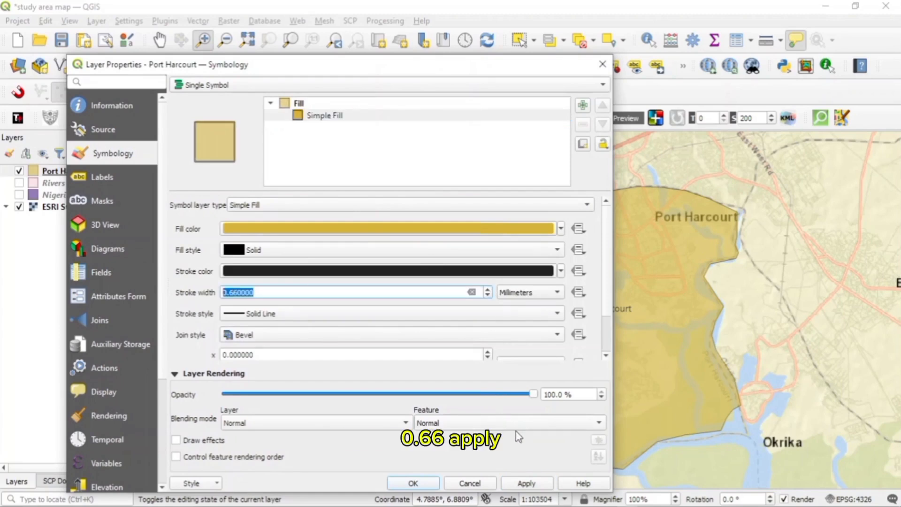
click(514, 483)
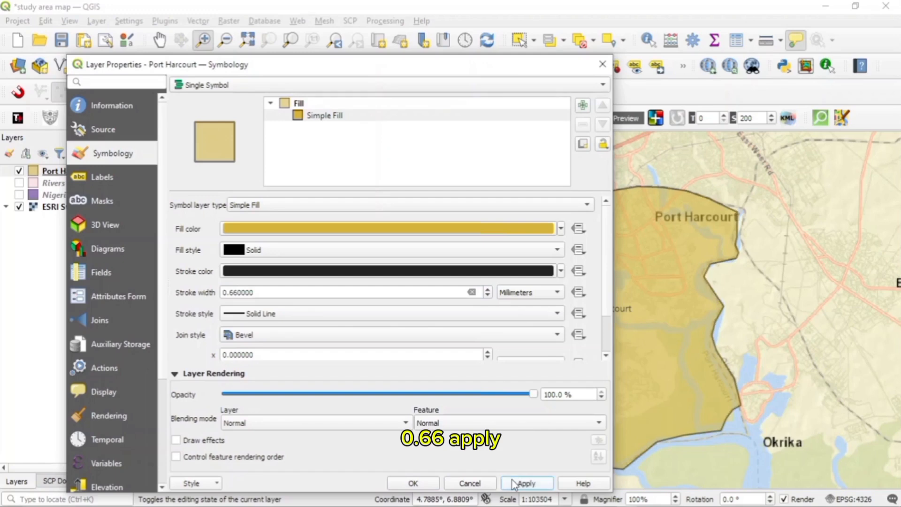
click(423, 486)
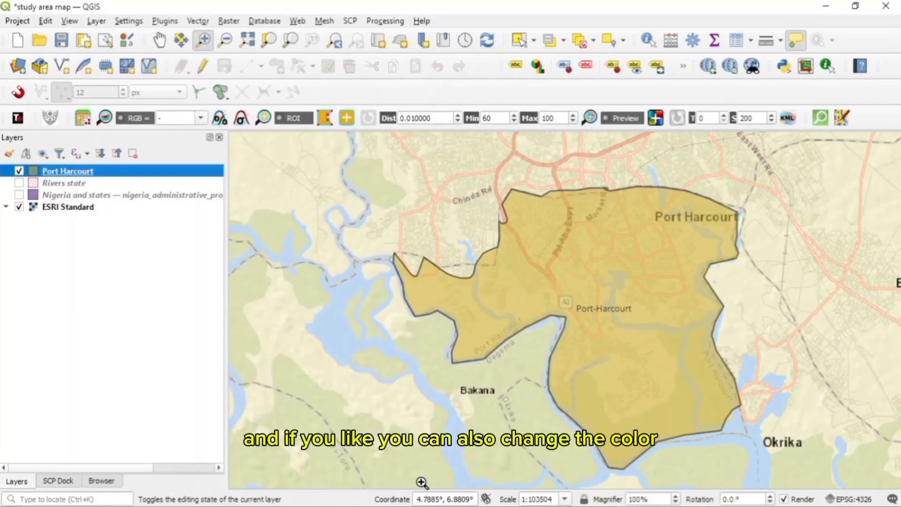
Change the Port Harcourt layer's symbol color to bright green, set its opacity to 28.6%, and apply the changes
right_click(142, 174)
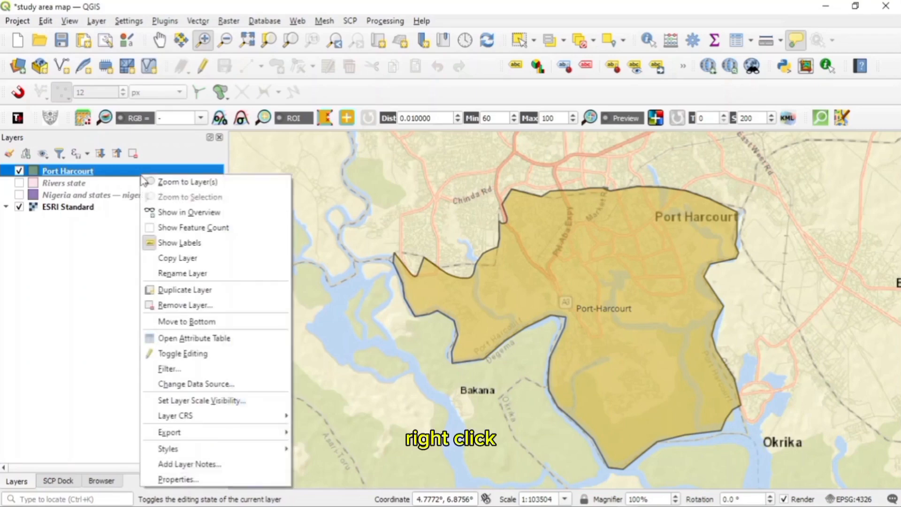
click(180, 478)
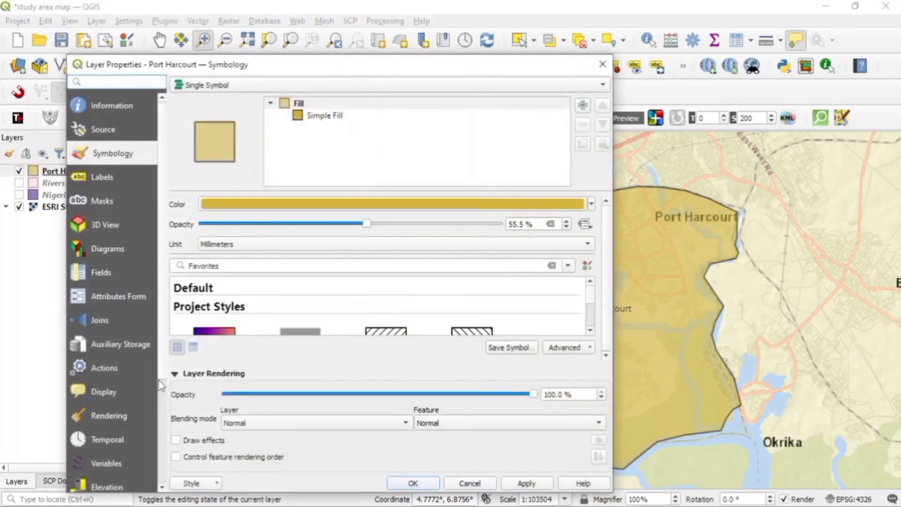
click(592, 203)
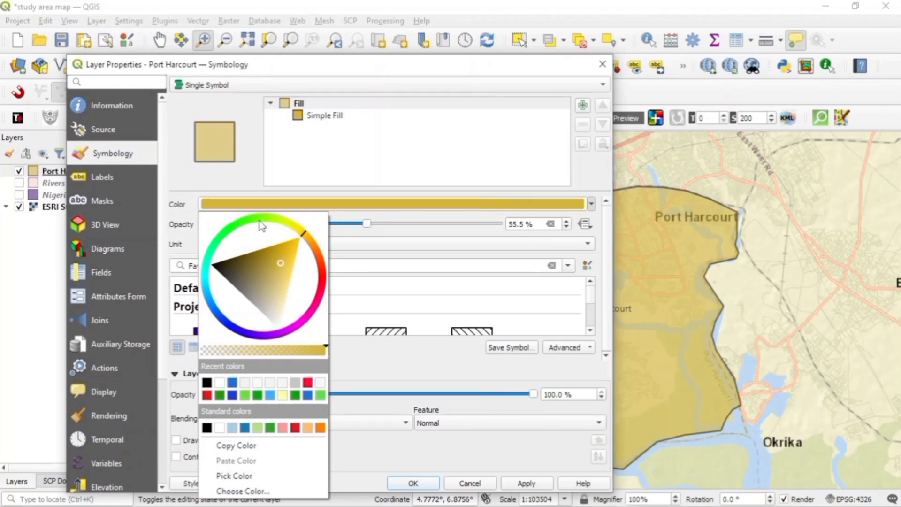
click(244, 221)
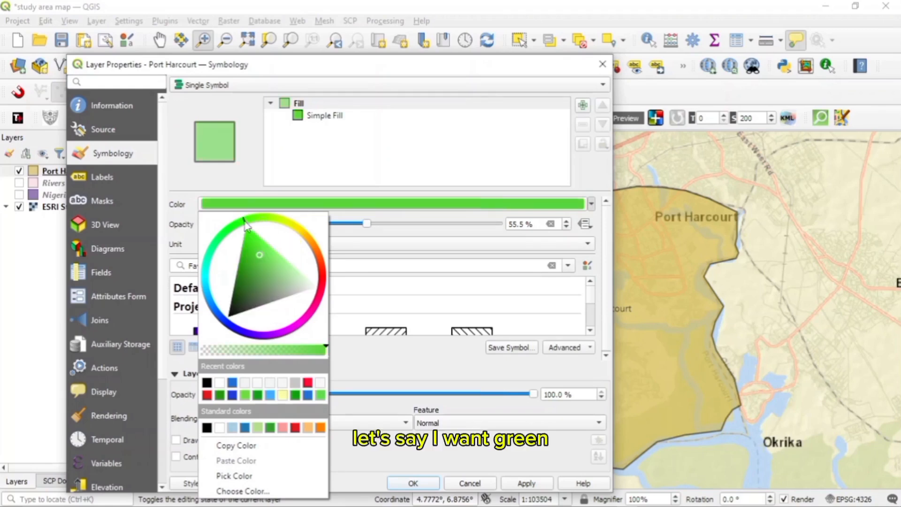
click(260, 242)
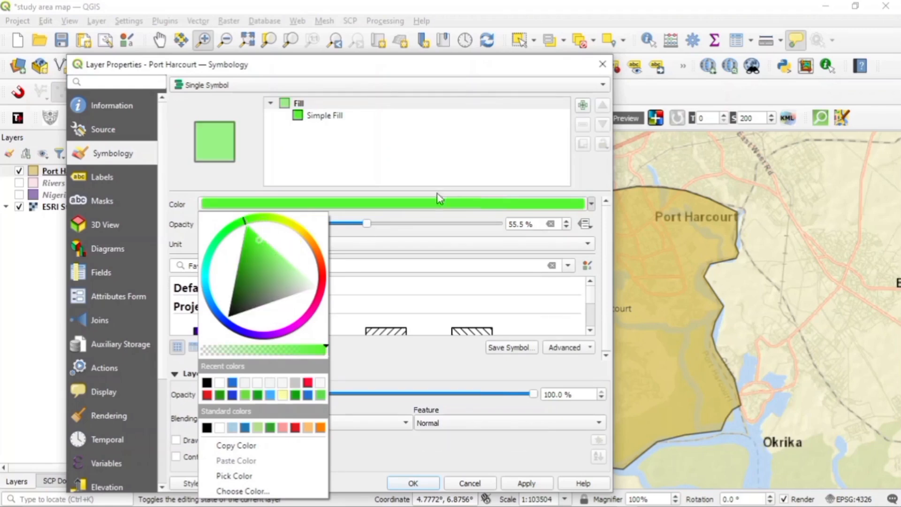
click(584, 178)
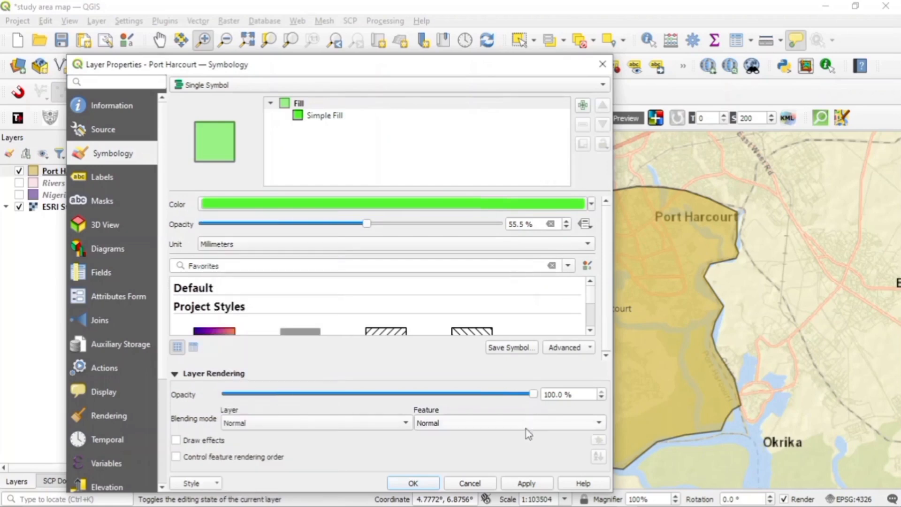
click(519, 487)
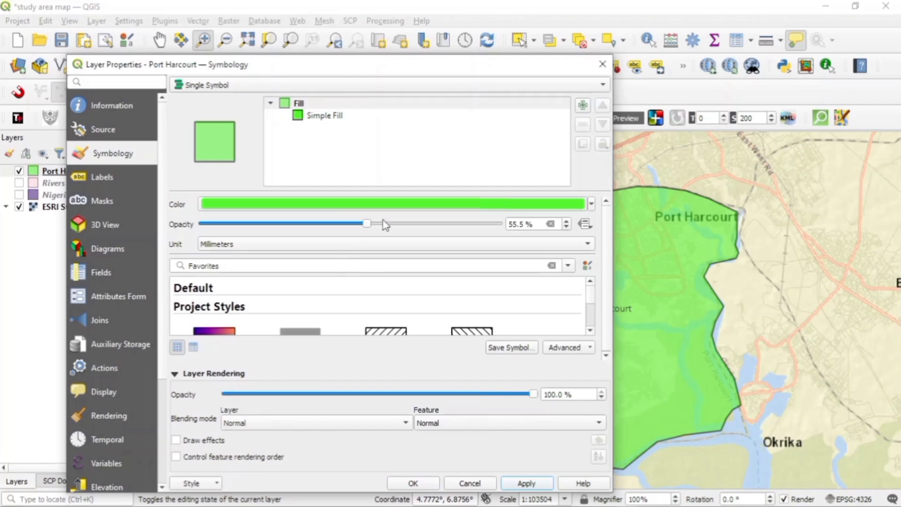
drag(365, 227, 286, 229)
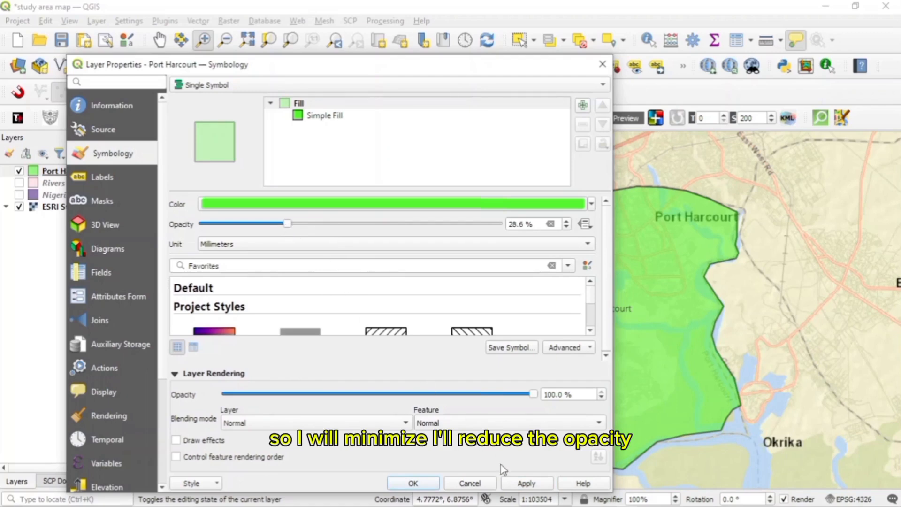
click(516, 484)
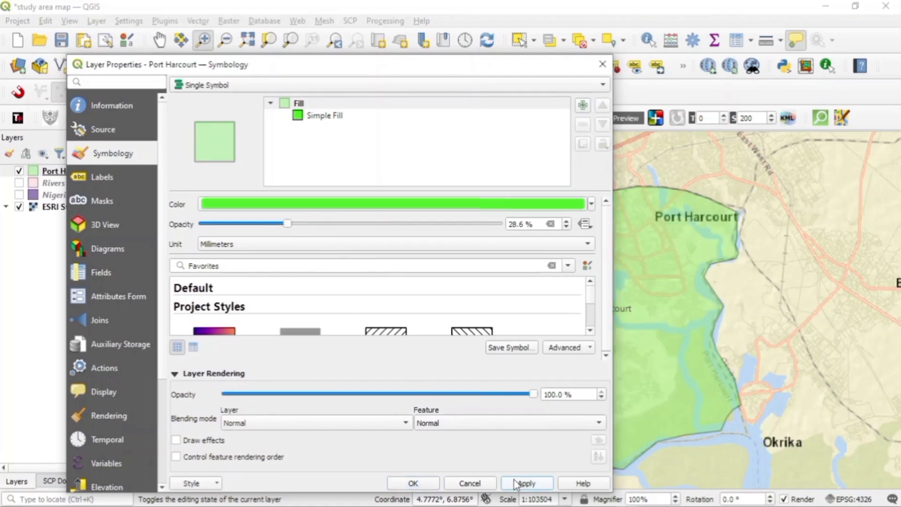
Accept the layer properties, then store the current Port Harcourt view as a map theme named "port harcourt" and save the project
click(408, 483)
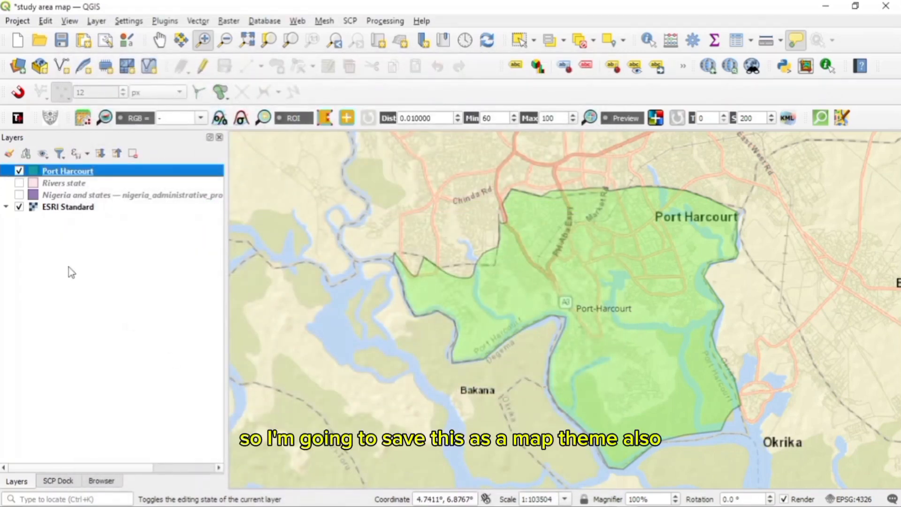
click(43, 155)
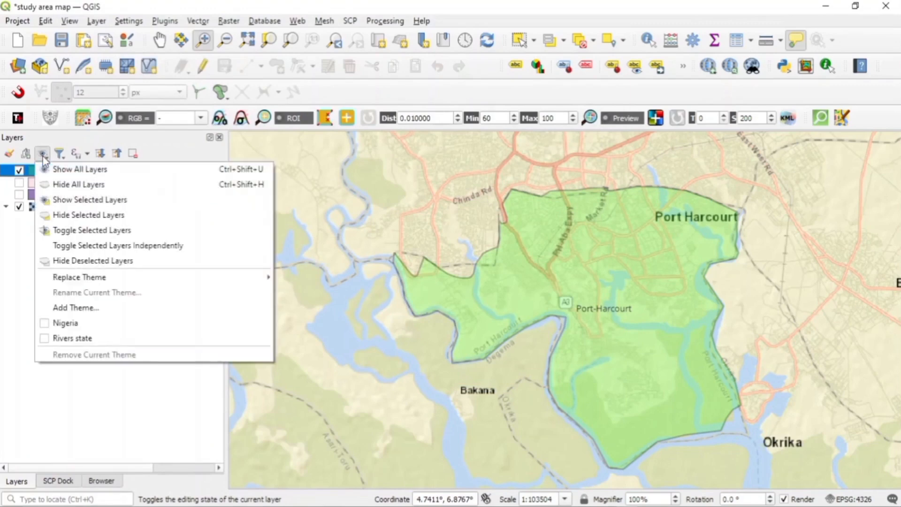
click(75, 307)
key(BackSpace)
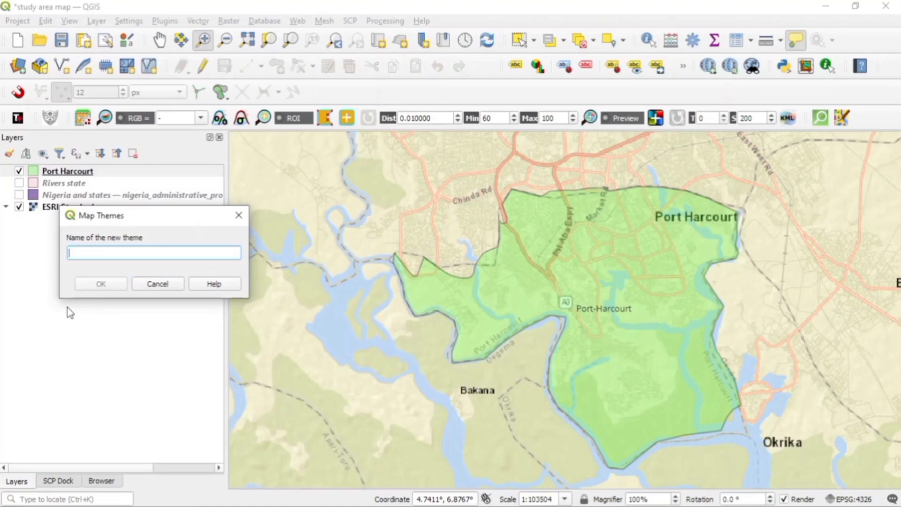
text(port harcourt)
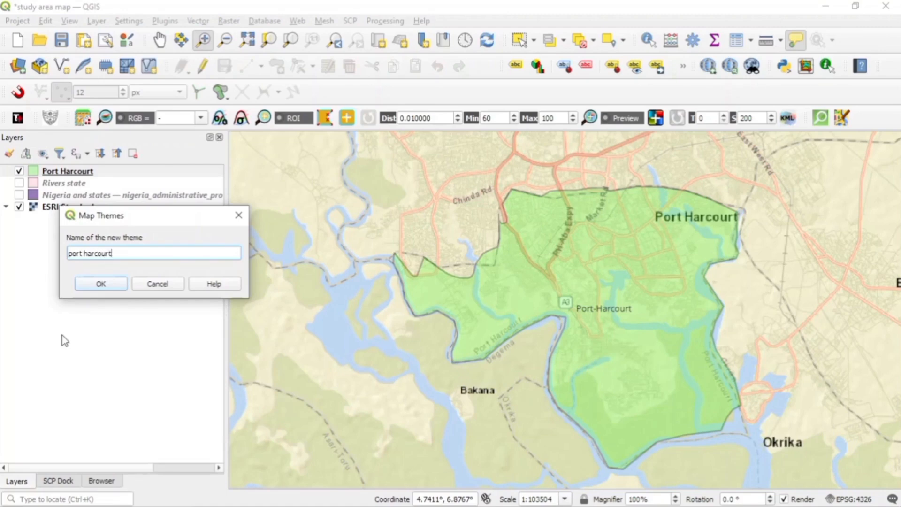
click(116, 289)
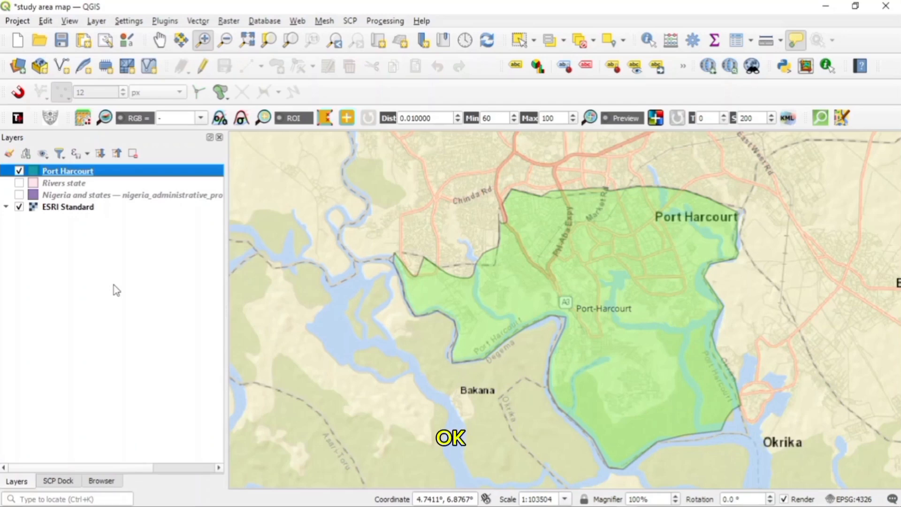
key(ctrl+s)
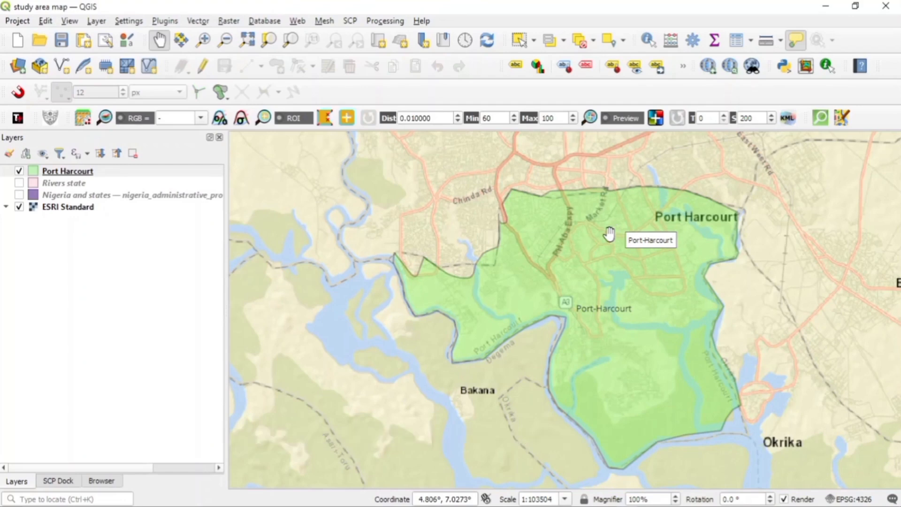
Create a new print layout titled "study area map"
mouse_move(493, 298)
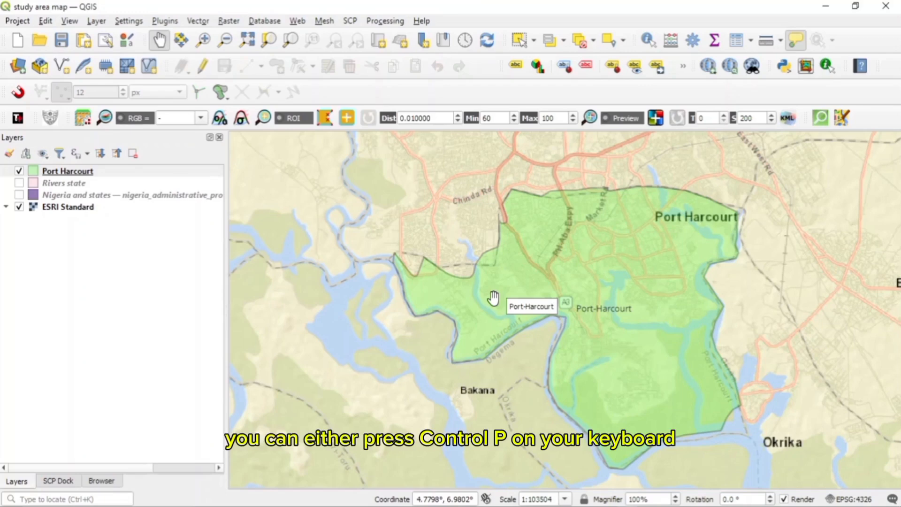
click(13, 21)
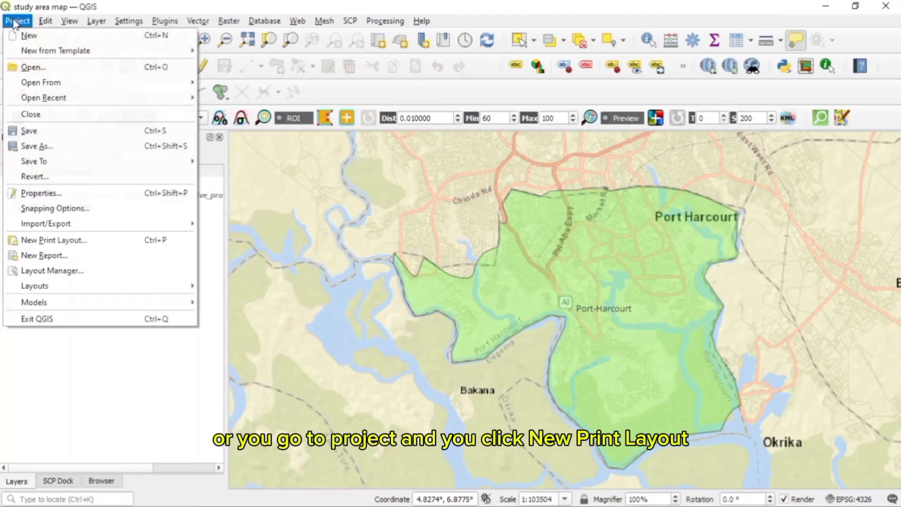
mouse_move(55, 218)
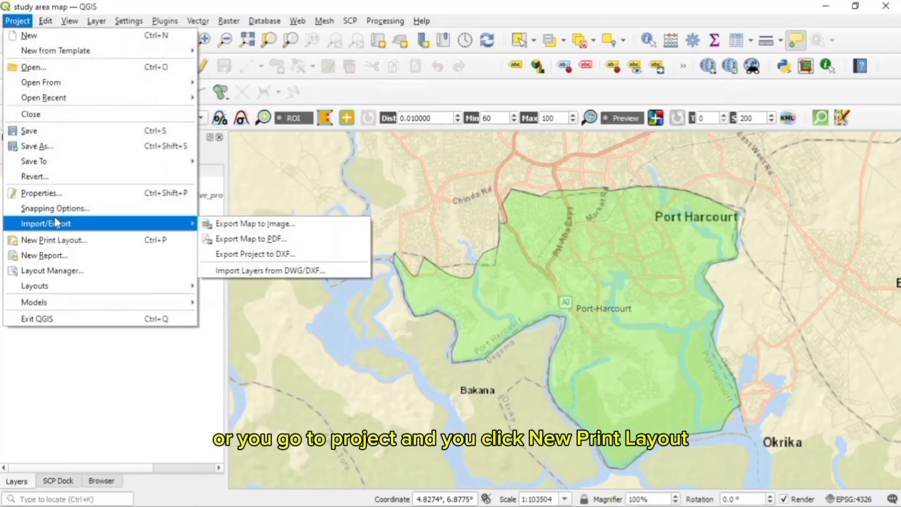
click(78, 241)
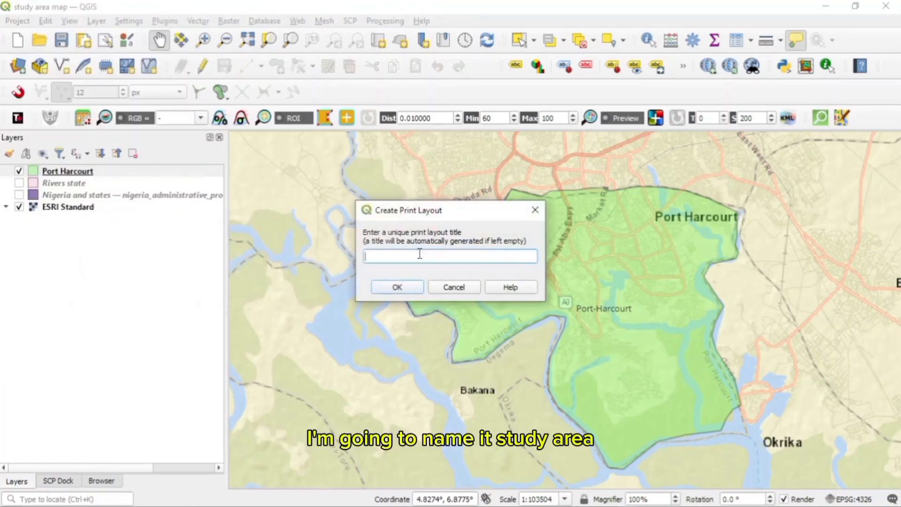
text(study area )
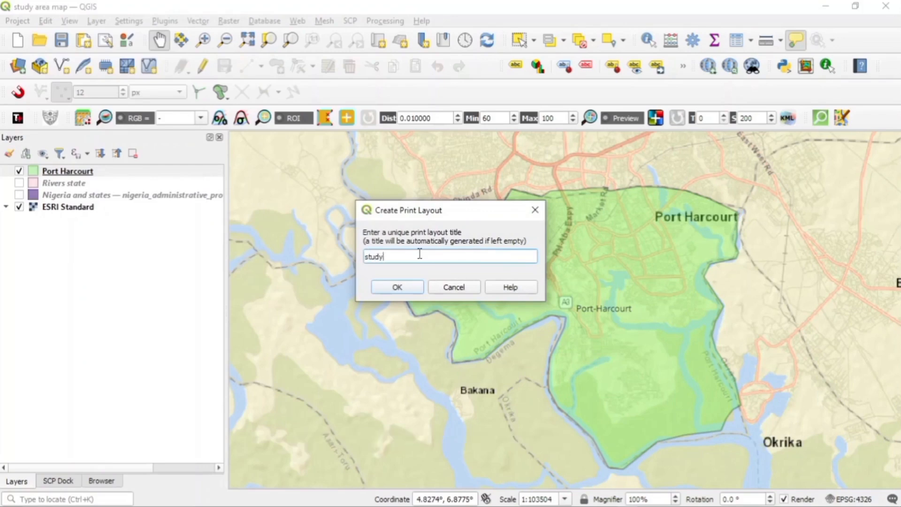
text(map)
click(397, 287)
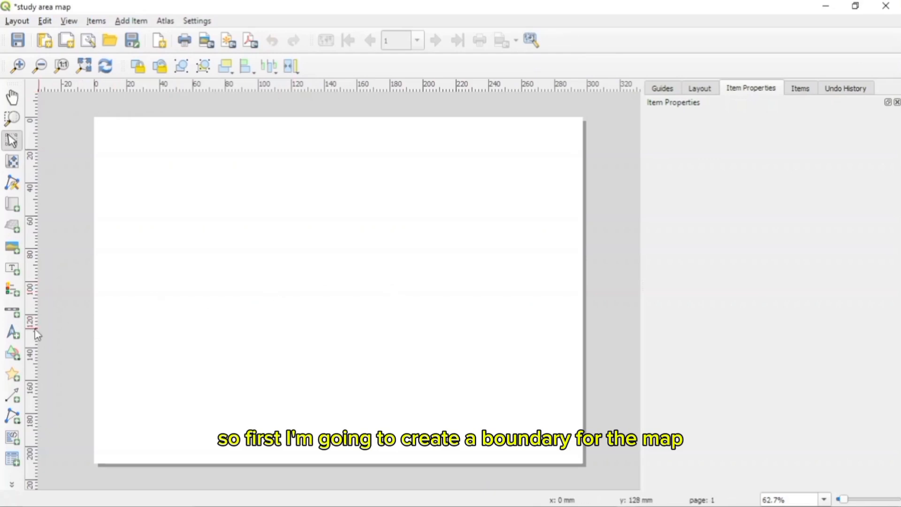
Add a rectangle as the map boundary over nearly the whole page, and extend its upper and left edges toward the page edges
click(19, 353)
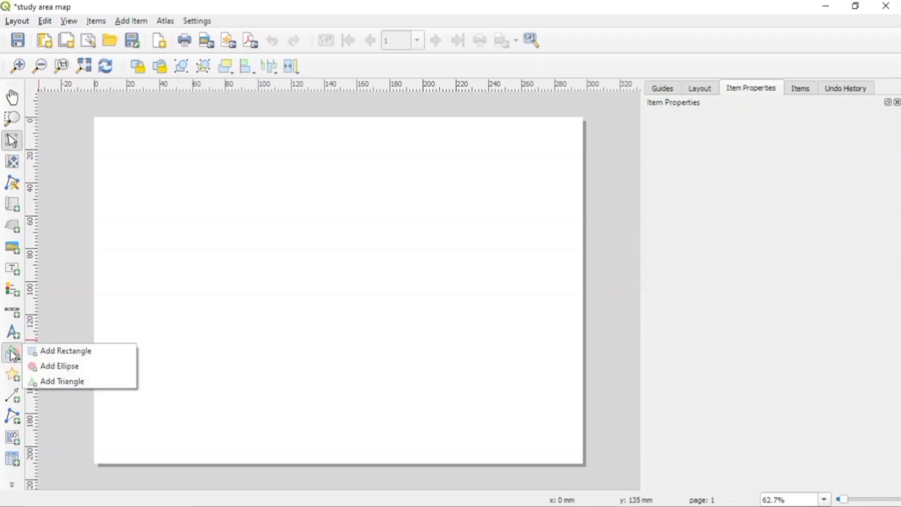
click(40, 353)
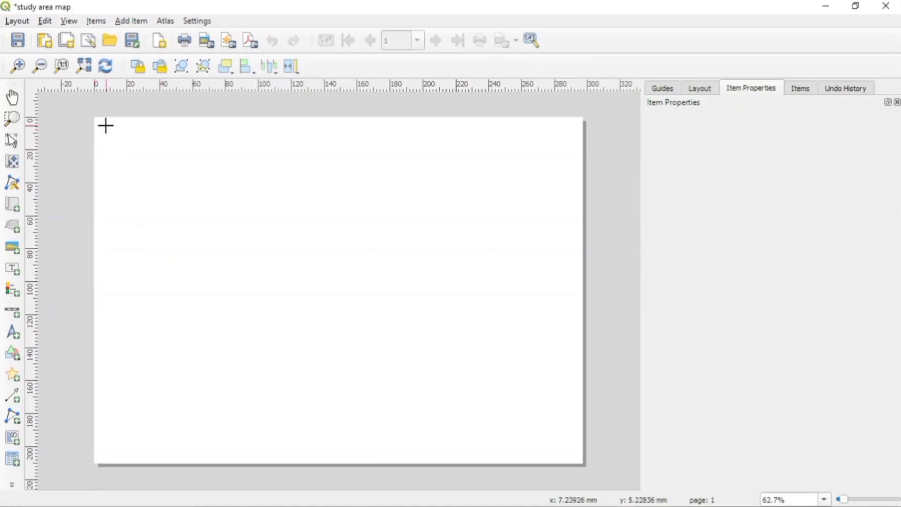
drag(101, 124, 579, 459)
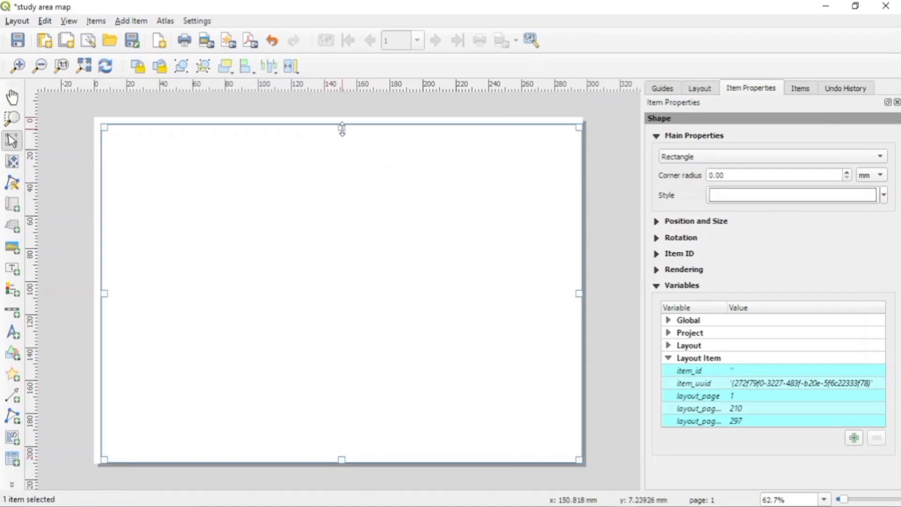
drag(341, 127, 335, 125)
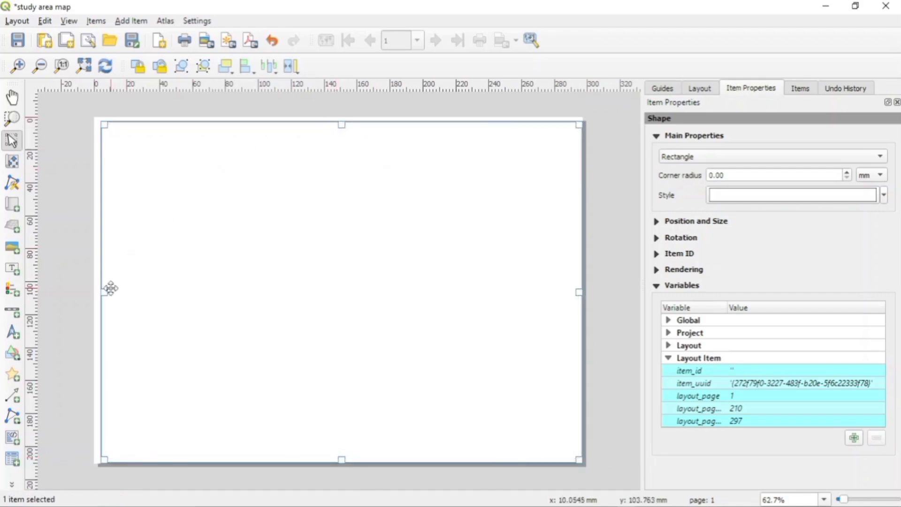
drag(104, 292, 98, 293)
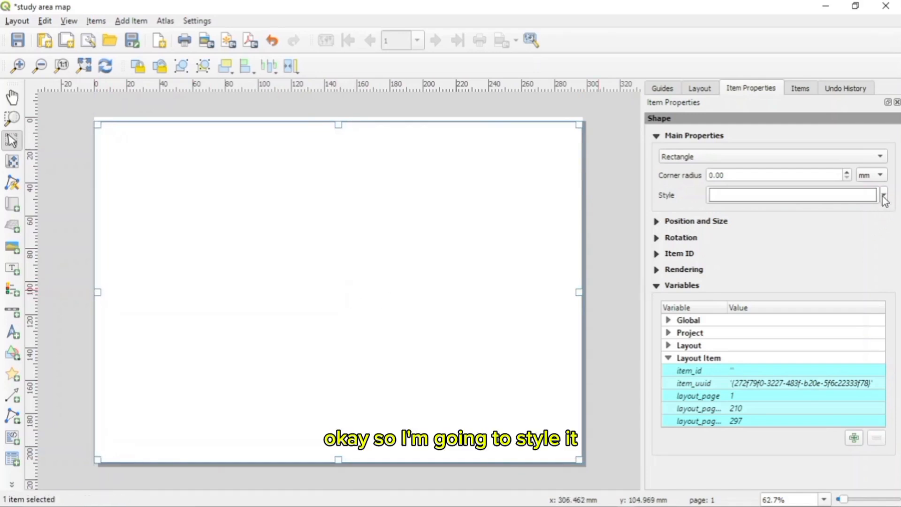
Thicken the boundary rectangle's outline by setting its simple fill's stroke width to 2.1 mm
click(773, 200)
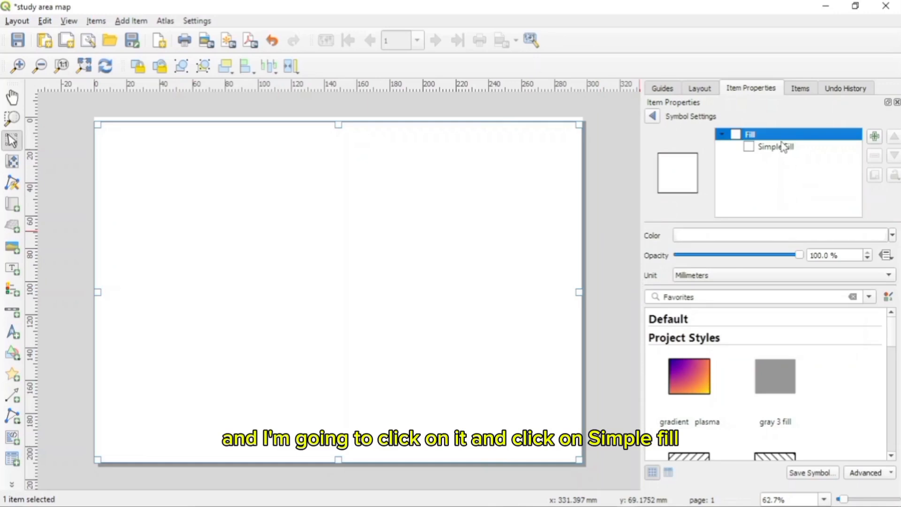
click(766, 147)
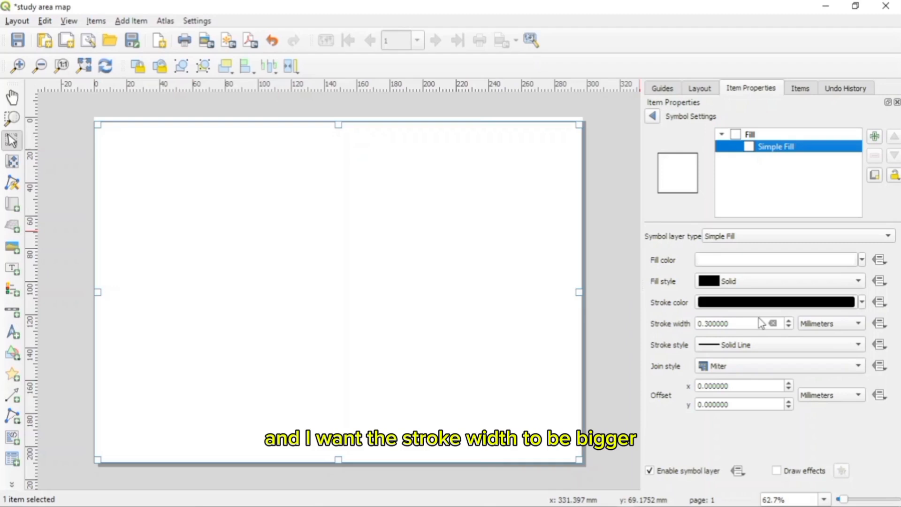
click(789, 322)
click(789, 322)
click(788, 322)
click(789, 322)
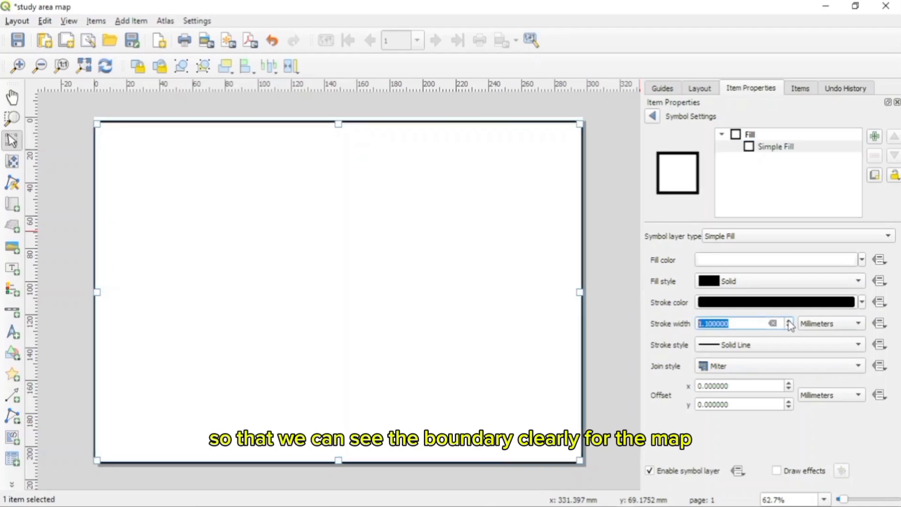
click(789, 322)
click(789, 321)
click(789, 322)
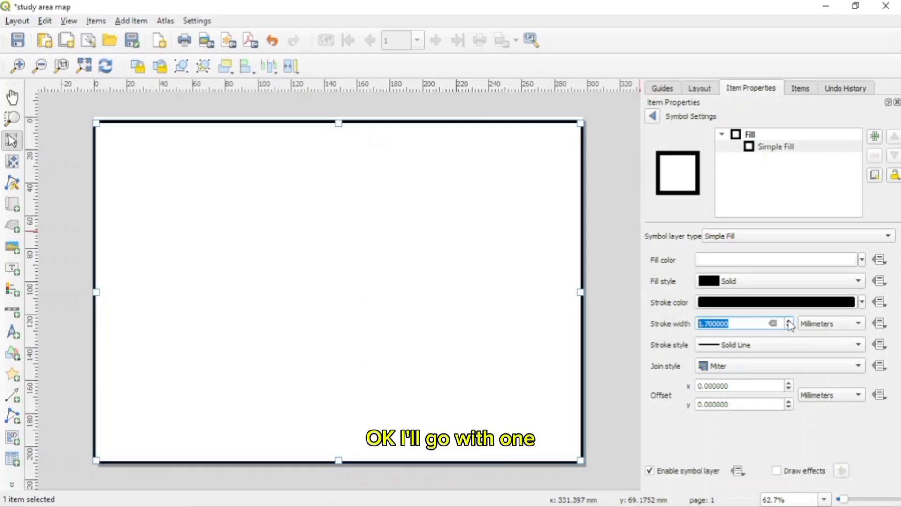
click(789, 322)
click(789, 321)
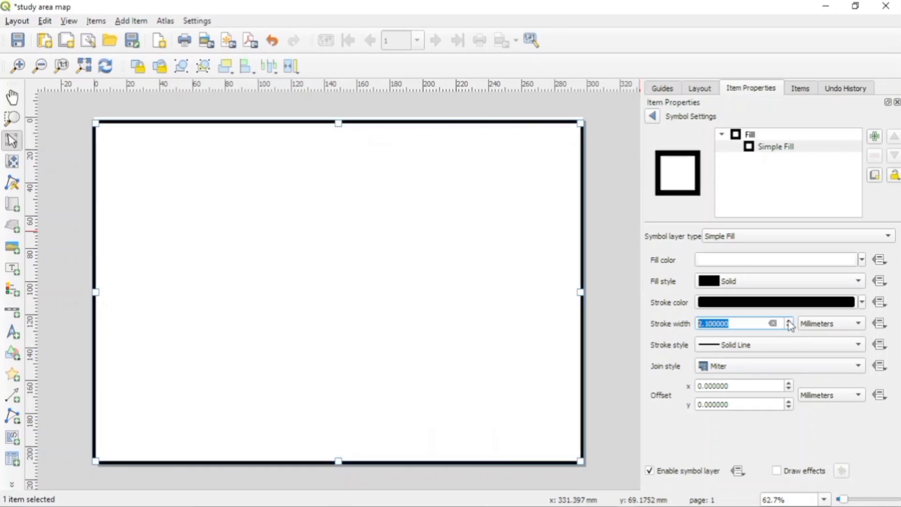
click(789, 326)
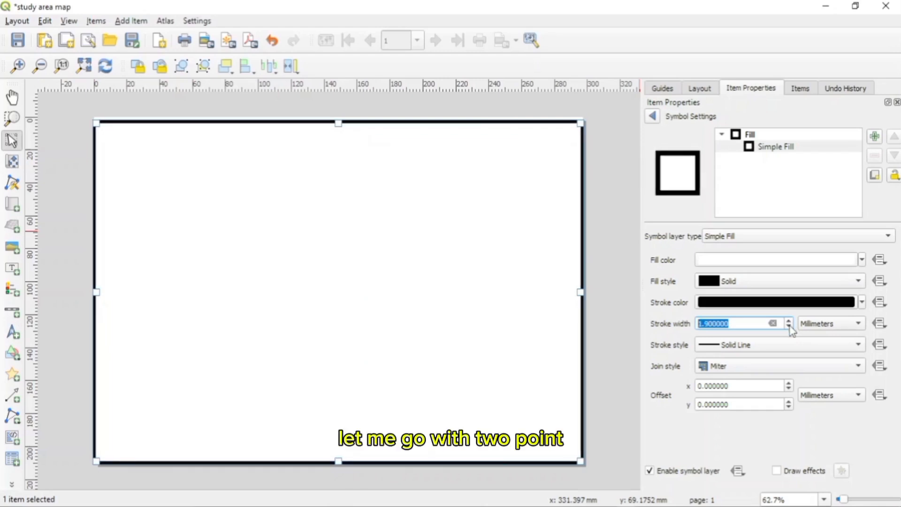
click(789, 322)
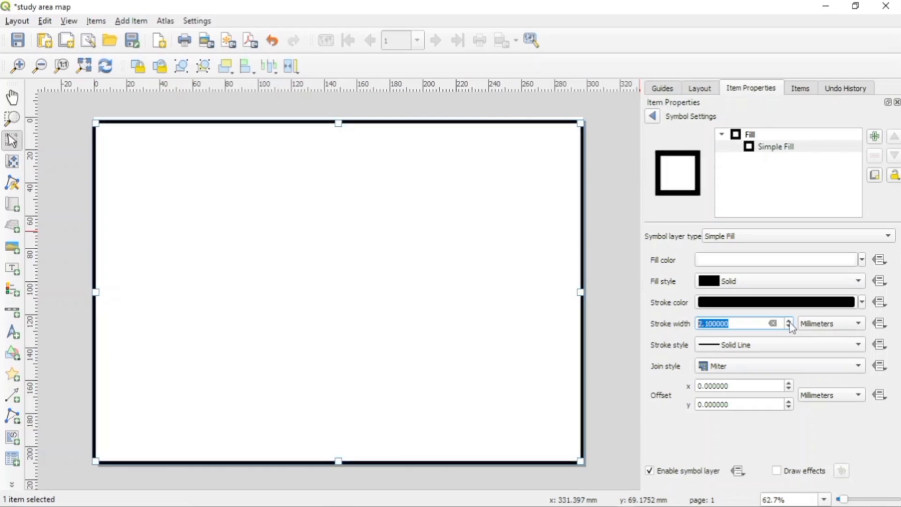
click(533, 289)
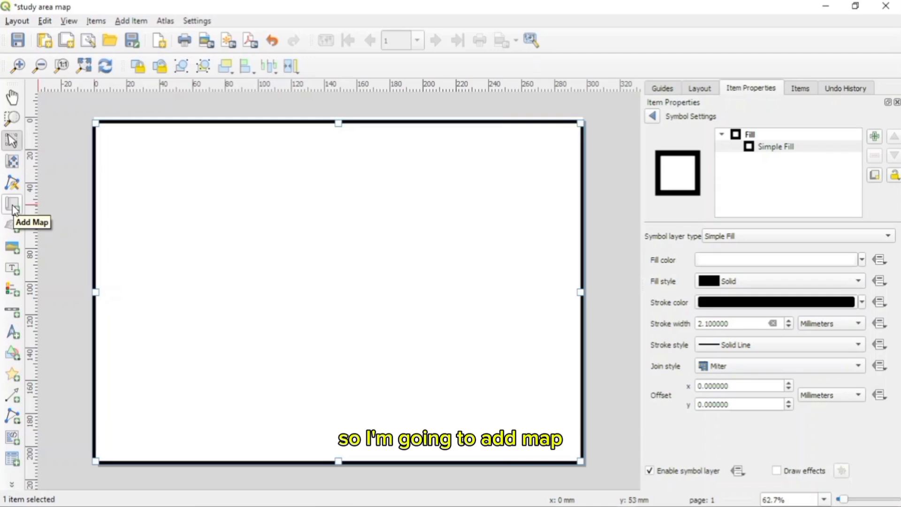
Add a roughly square map in the page's upper-right corner and make it follow the Nigeria map theme
click(12, 205)
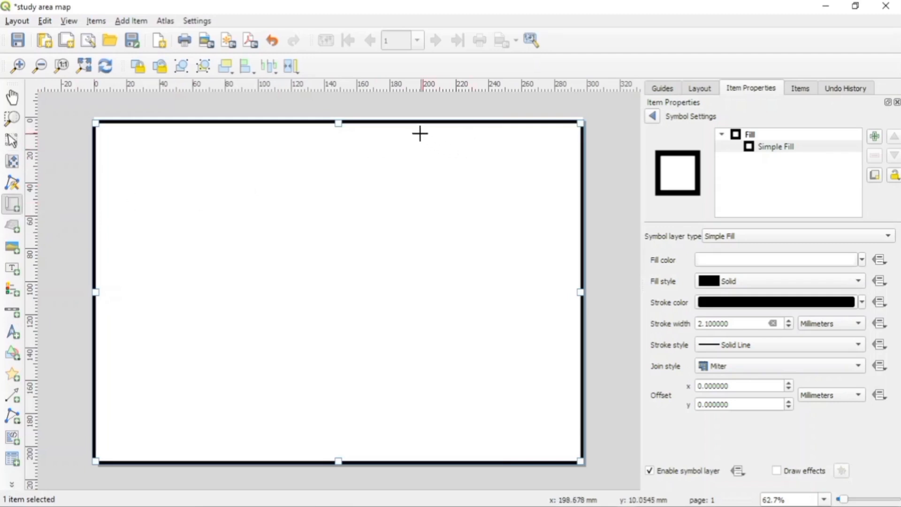
drag(420, 134, 565, 284)
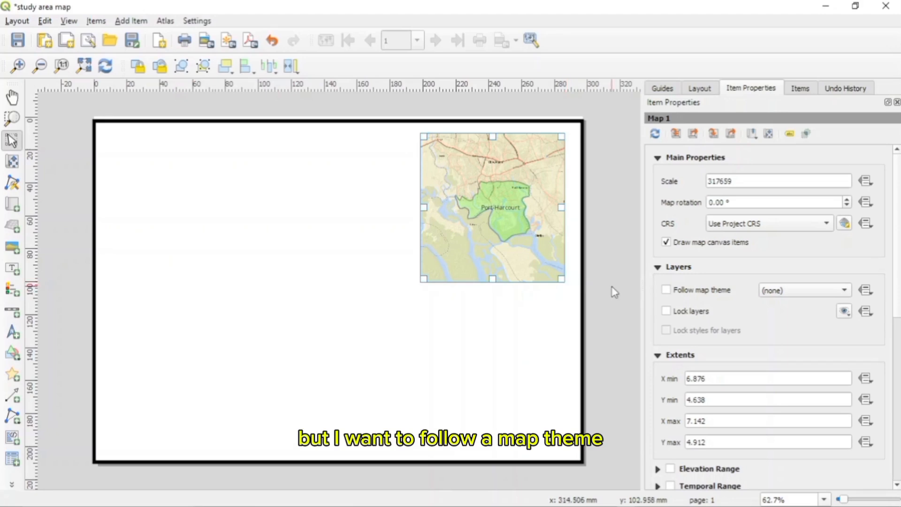
click(666, 290)
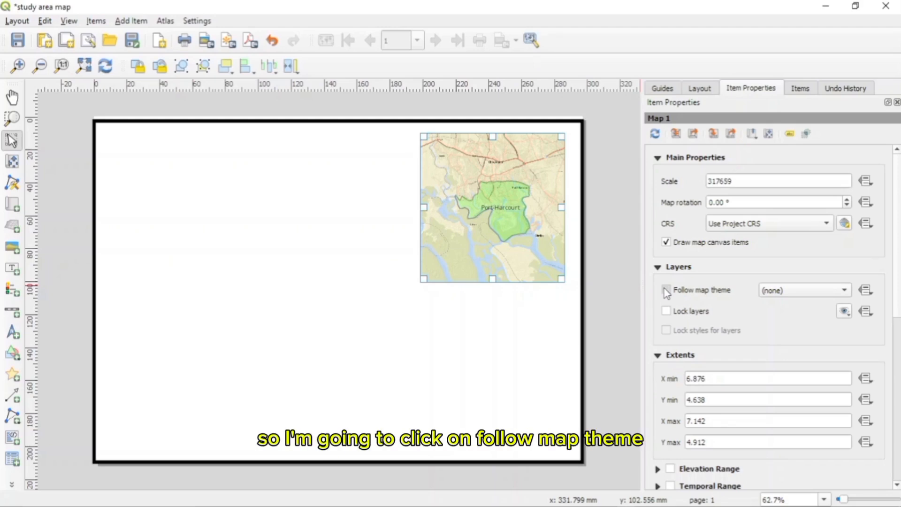
click(774, 292)
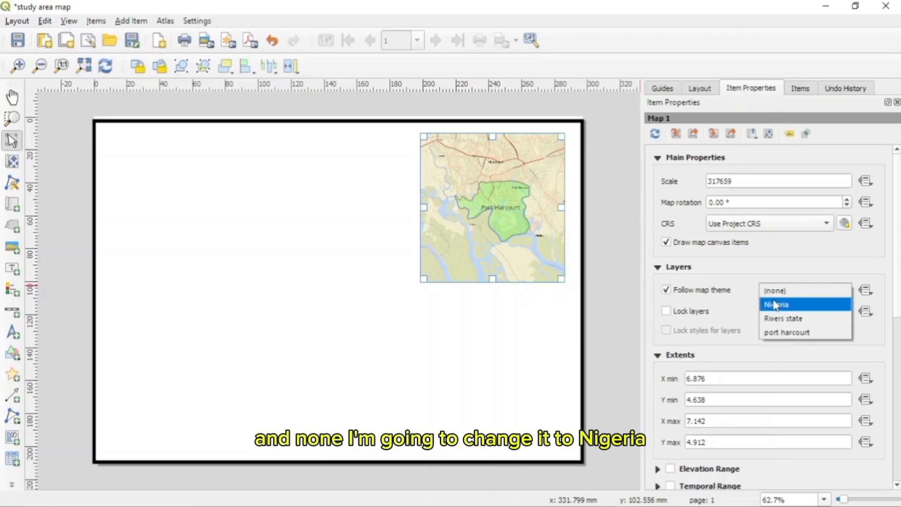
click(775, 305)
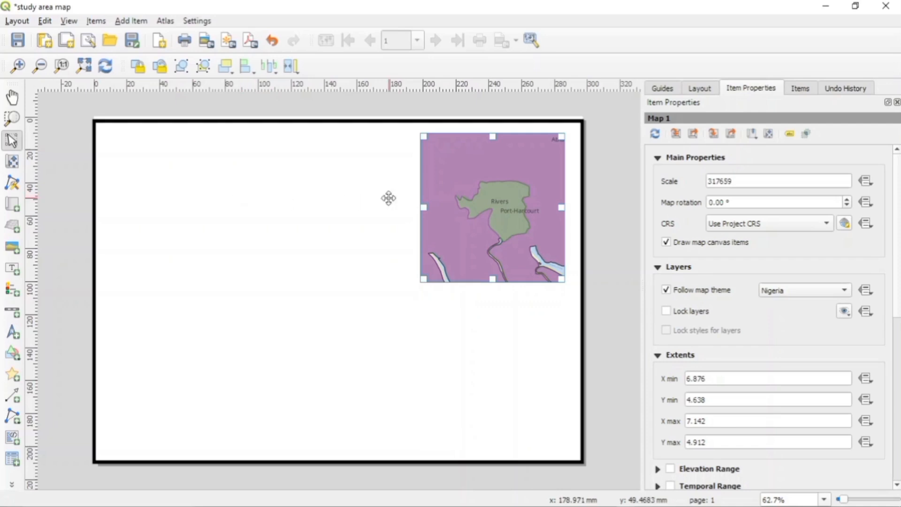
Zoom the Nigeria map's content out within its frame until the whole country shows, and move Nigeria toward the frame's centre
click(11, 164)
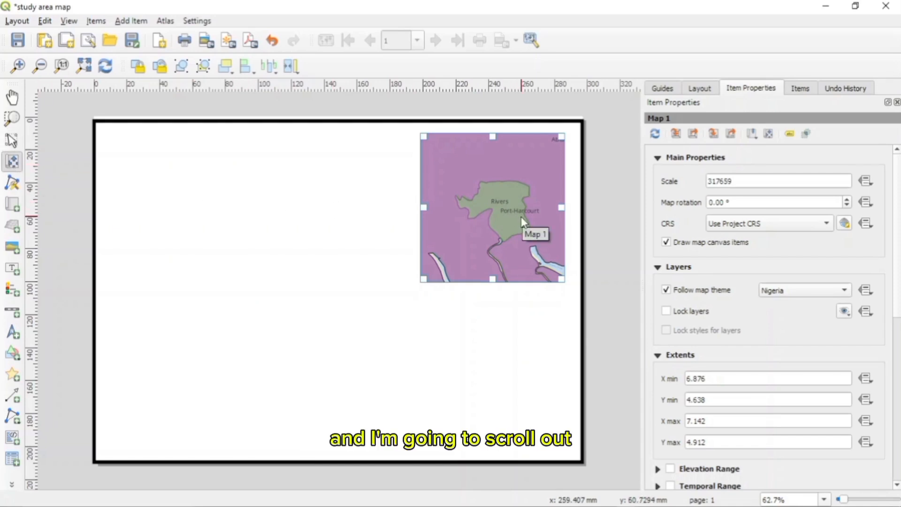
scroll(522, 218, down, 2)
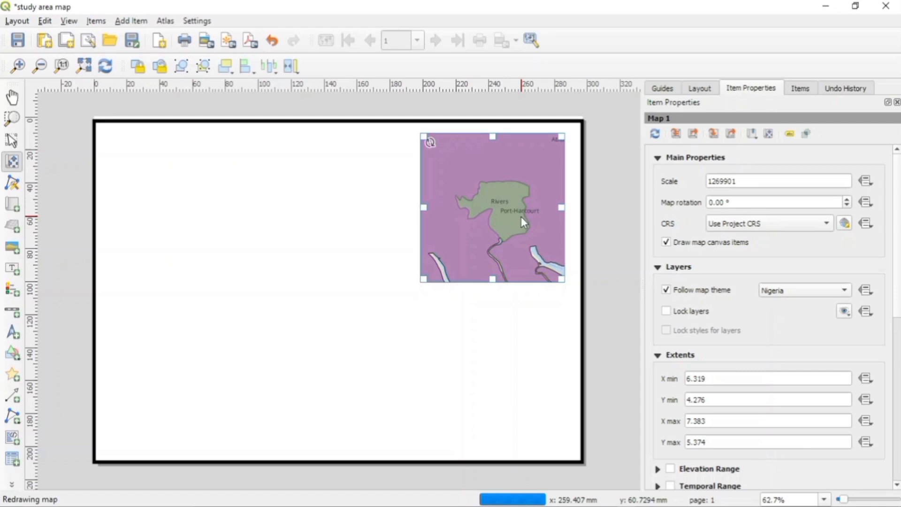
scroll(522, 218, up, 1)
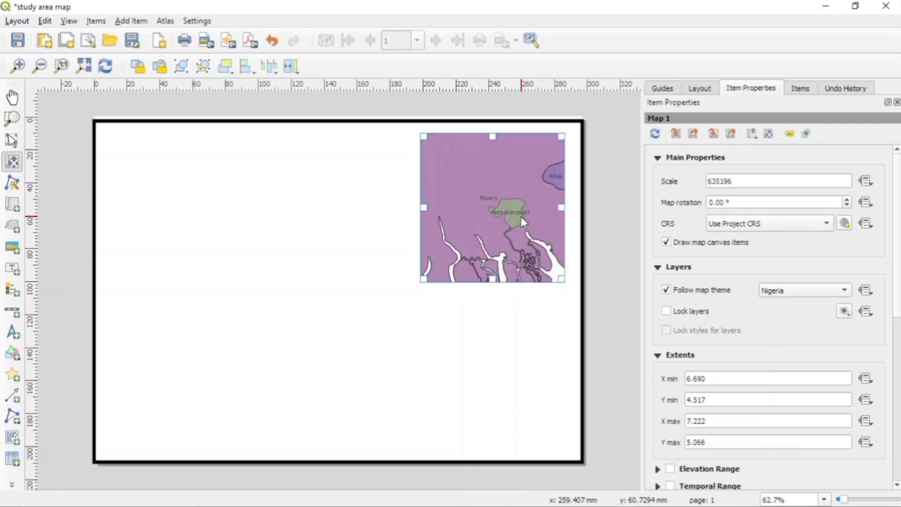
scroll(522, 219, down, 4)
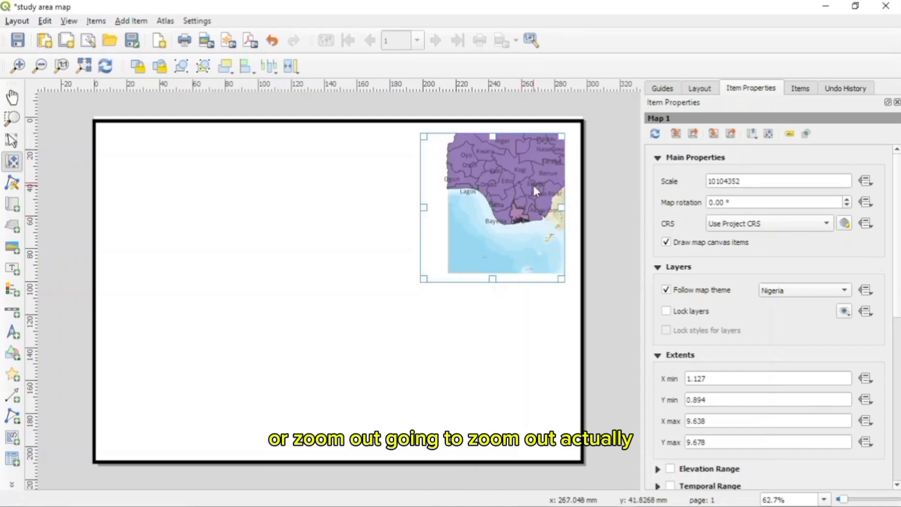
mouse_move(534, 185)
mouse_down()
mouse_move(522, 204)
mouse_move(529, 189)
mouse_up()
drag(536, 154, 526, 179)
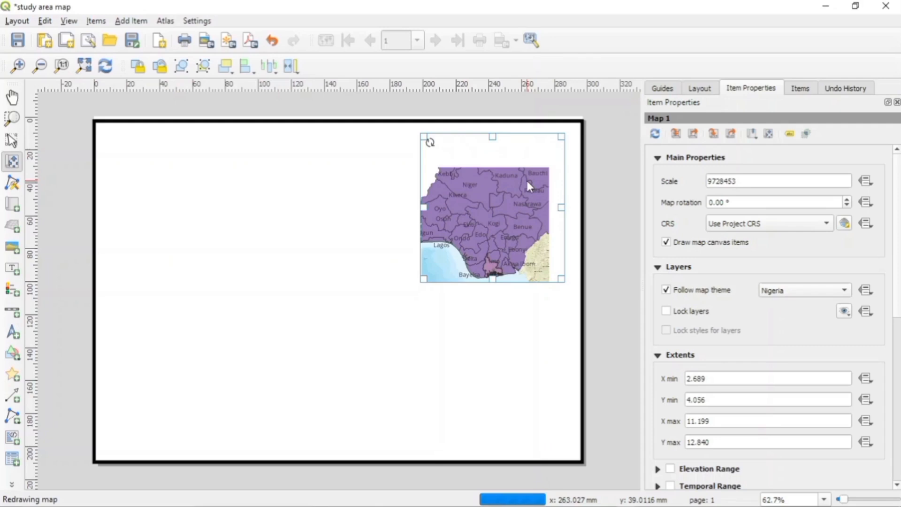
scroll(527, 183, up, 1)
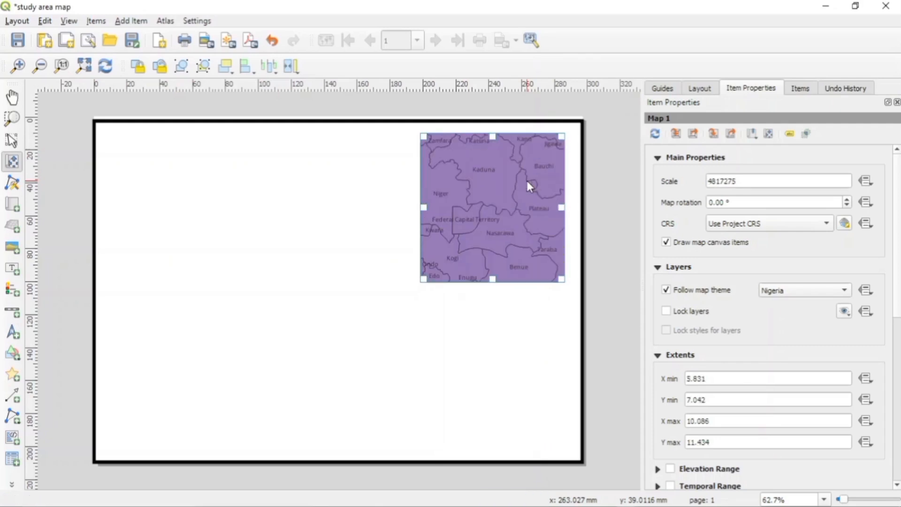
scroll(528, 183, down, 3)
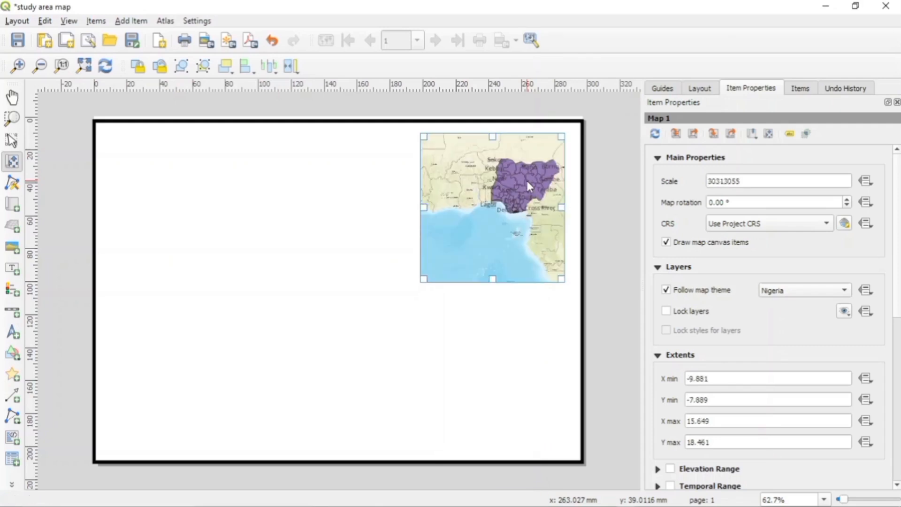
drag(527, 181, 510, 214)
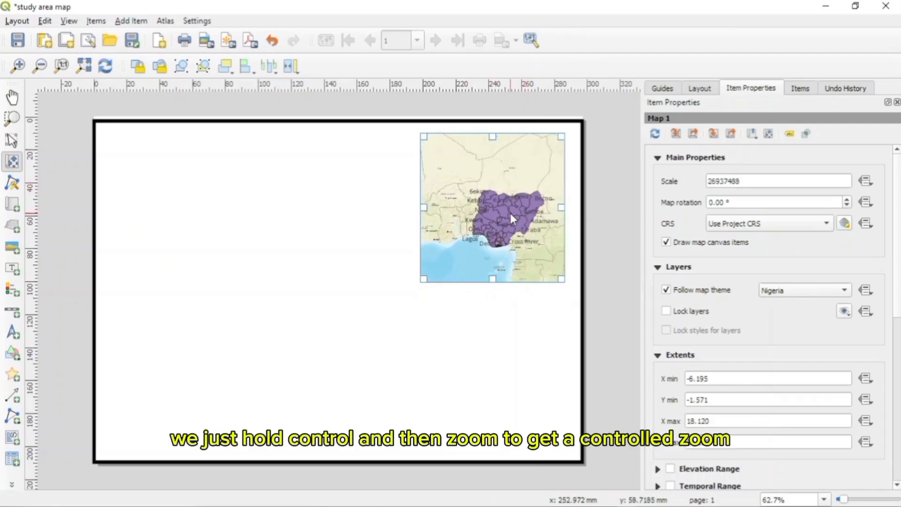
Fine-tune the Nigeria map's content zoom and position so the country nearly fills its frame, at a scale of about 1:14,800,000
scroll(510, 213, up, 3)
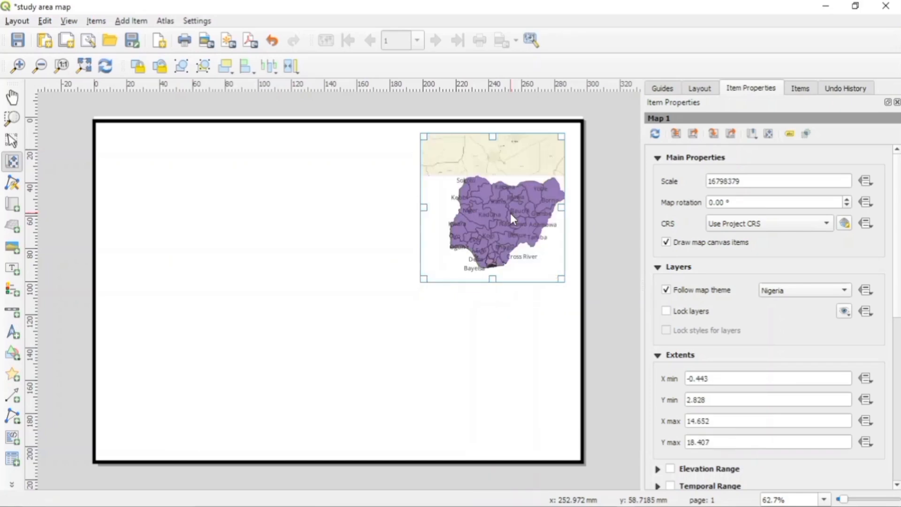
scroll(511, 213, up, 2)
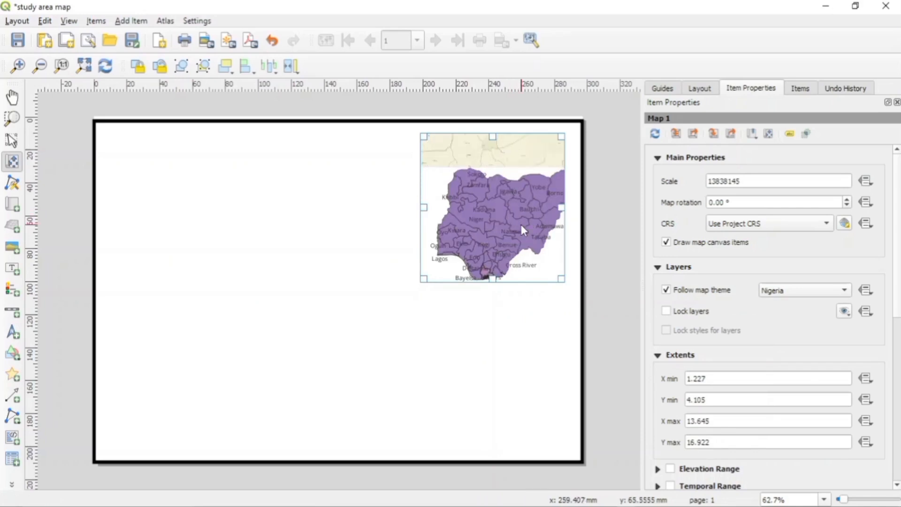
drag(521, 225, 514, 225)
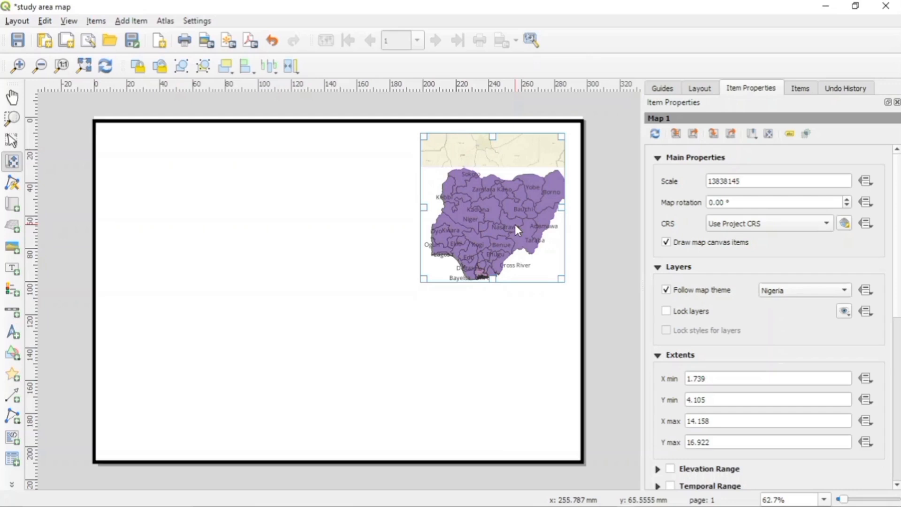
scroll(514, 224, down, 1)
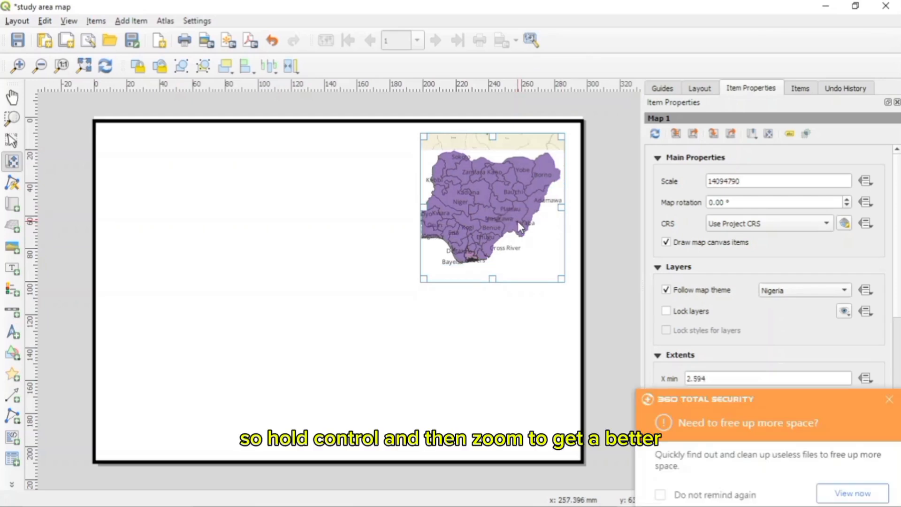
scroll(505, 207, down, 1)
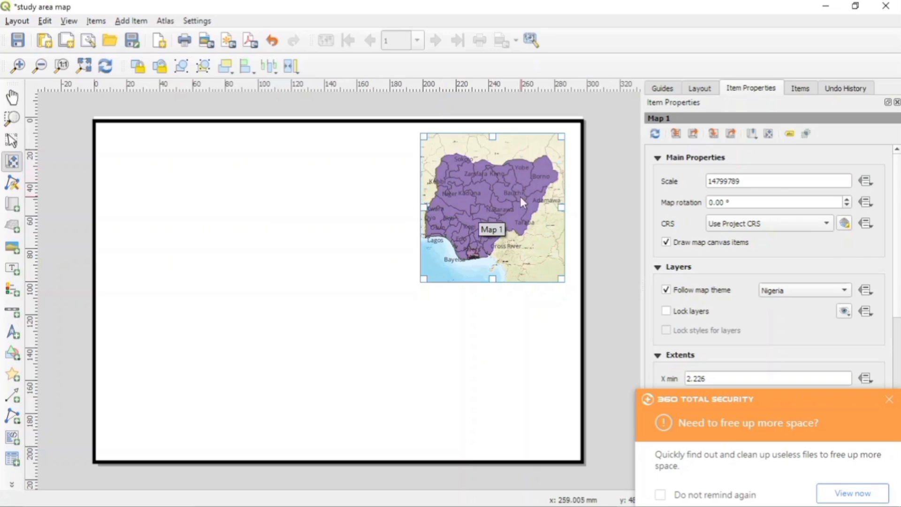
click(891, 397)
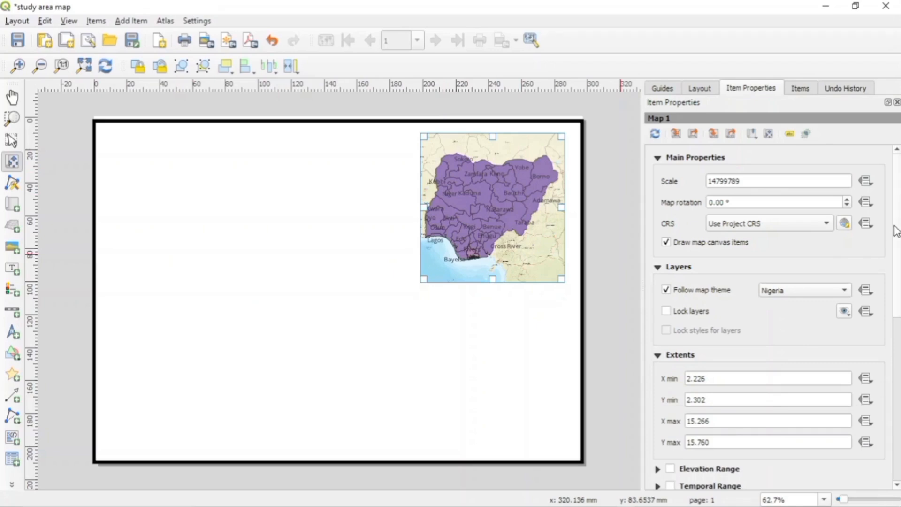
Enable a black frame around the Nigeria map and set its thickness to 0.50 mm
scroll(892, 226, down, 3)
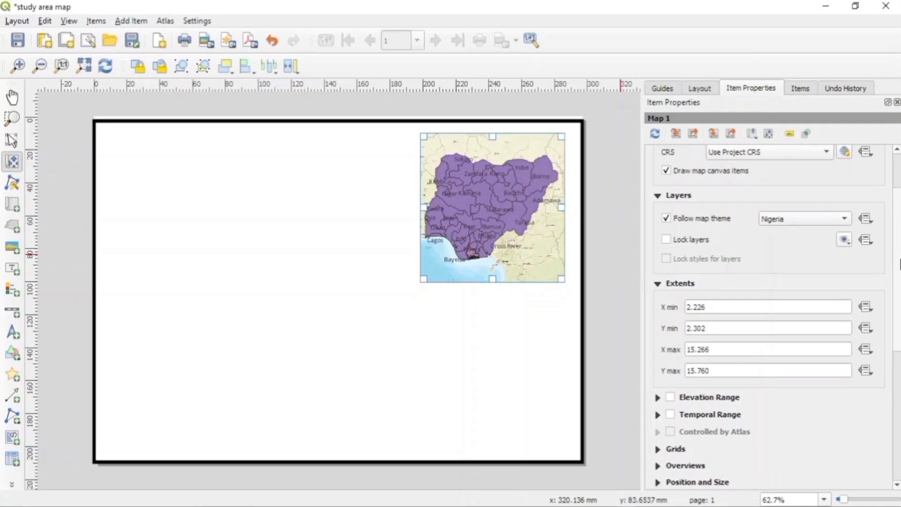
scroll(899, 263, down, 3)
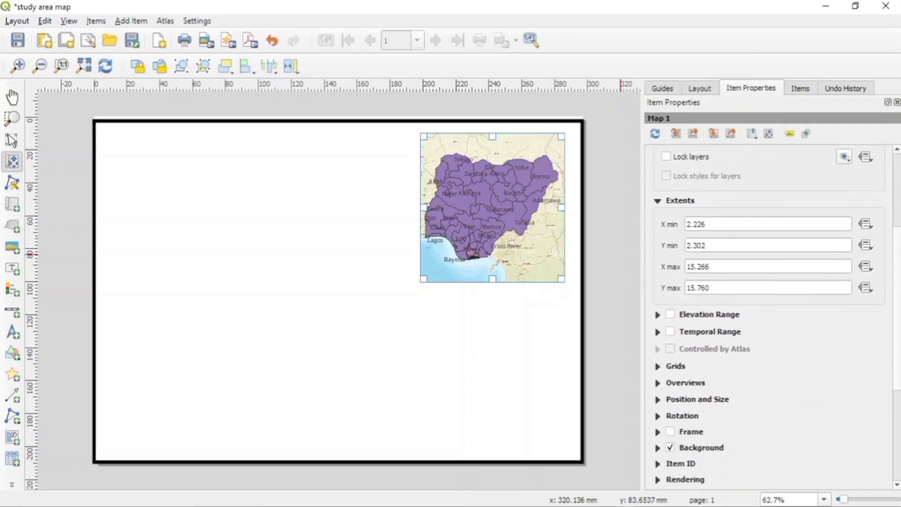
click(671, 432)
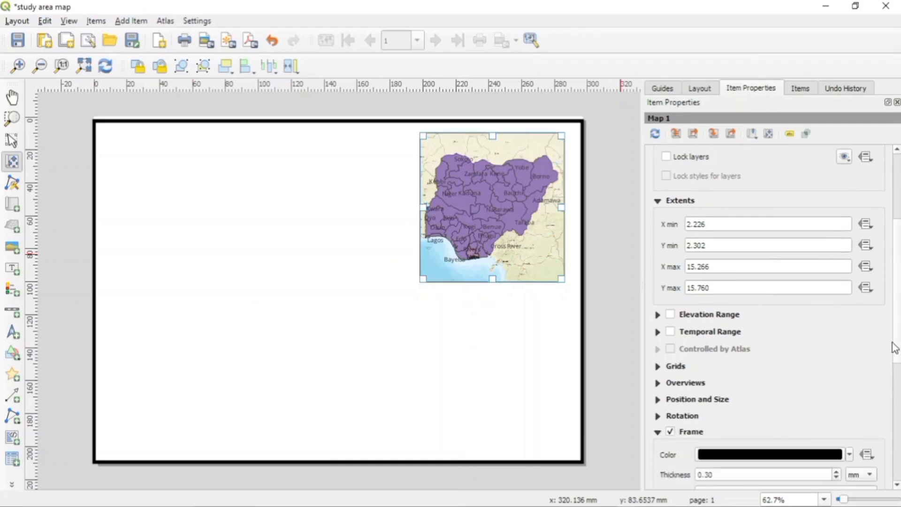
scroll(894, 349, down, 4)
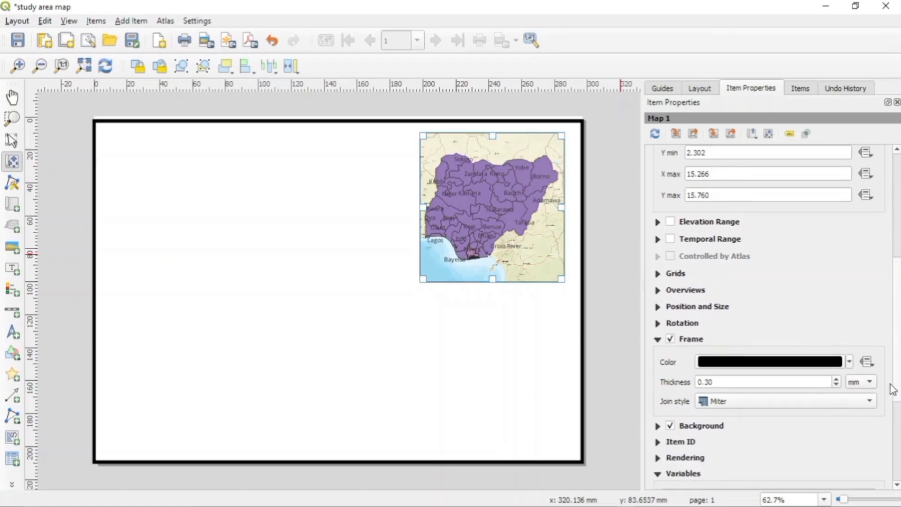
click(836, 378)
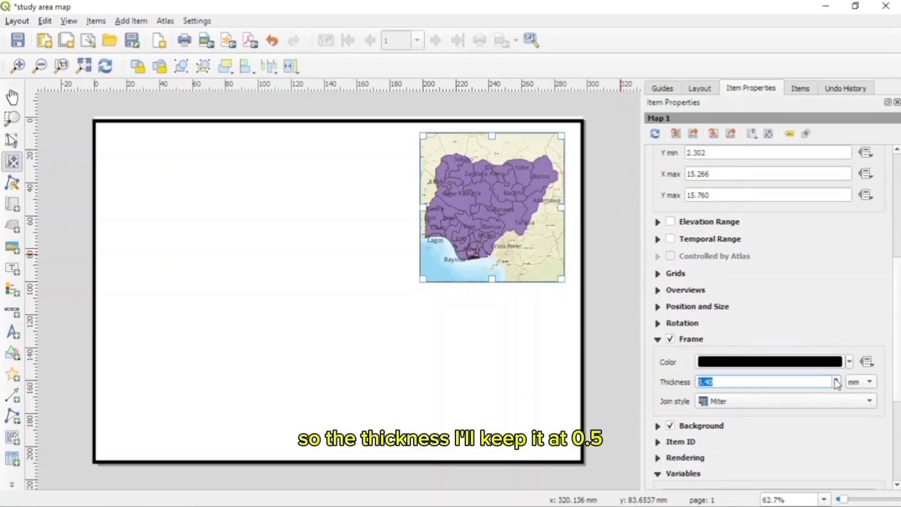
click(836, 379)
click(323, 339)
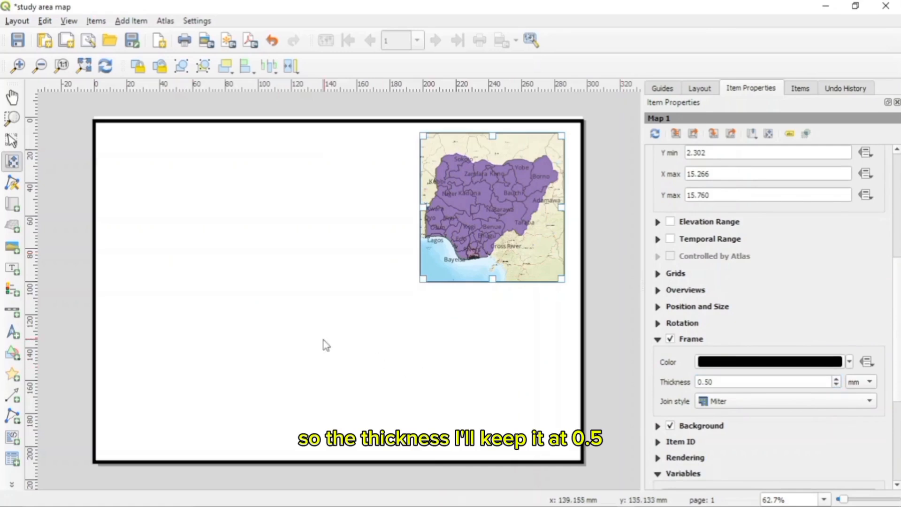
Add a second map directly below the Nigeria map, matching its width, and make it follow the Rivers state map theme
click(13, 205)
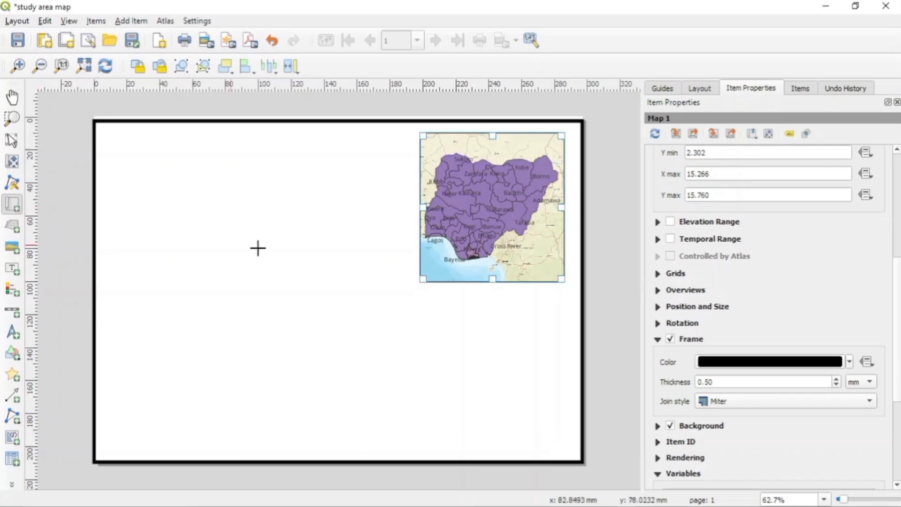
drag(419, 301, 561, 431)
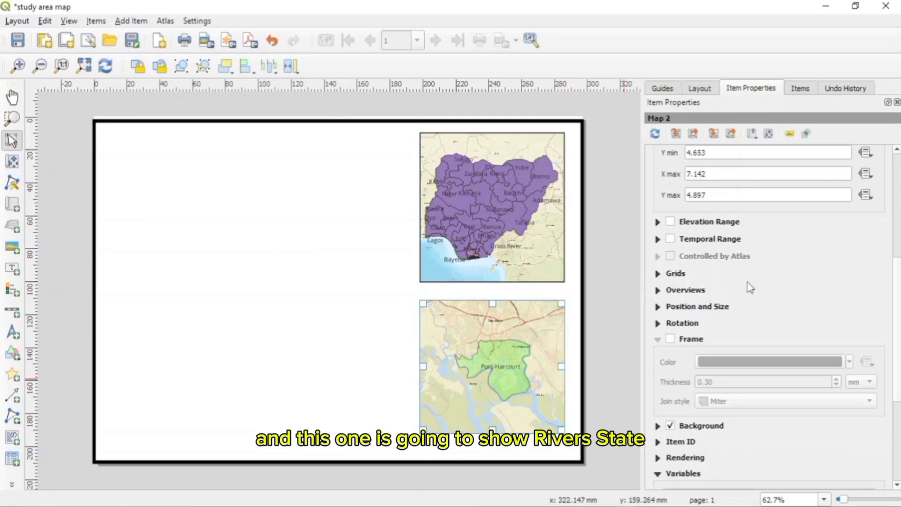
scroll(897, 218, up, 5)
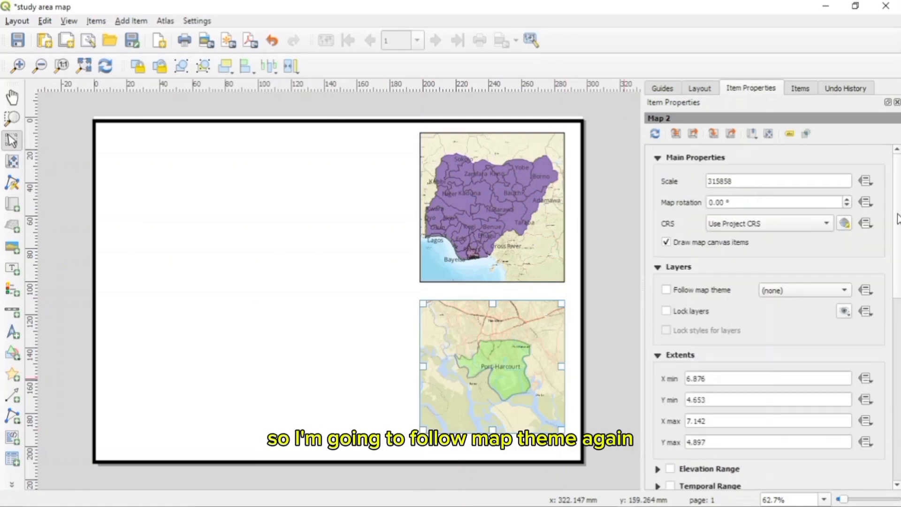
scroll(897, 218, down, 5)
scroll(896, 216, up, 5)
scroll(896, 252, down, 3)
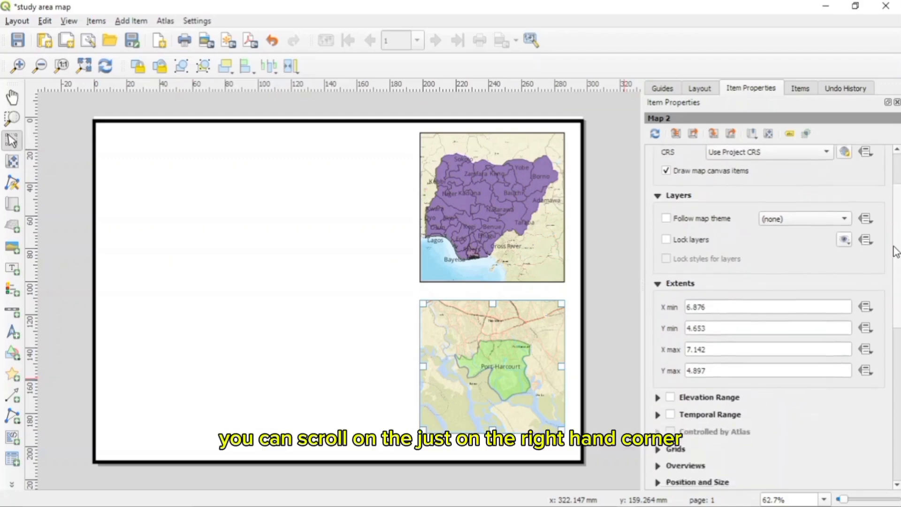
scroll(896, 263, down, 3)
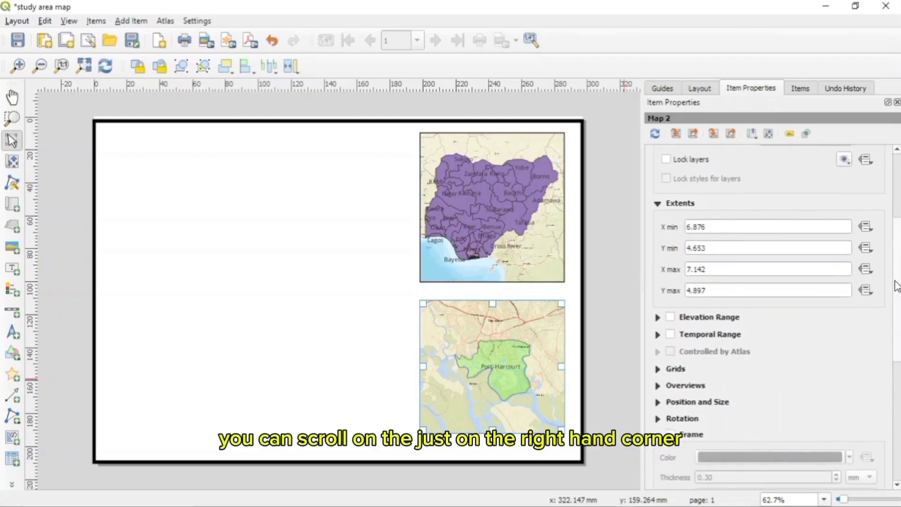
scroll(897, 284, down, 3)
scroll(896, 277, up, 4)
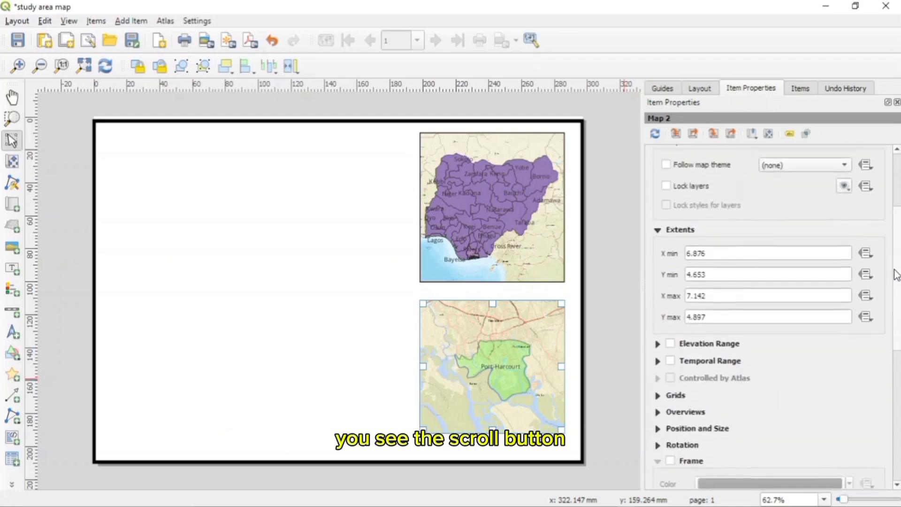
scroll(897, 275, up, 4)
scroll(898, 225, up, 1)
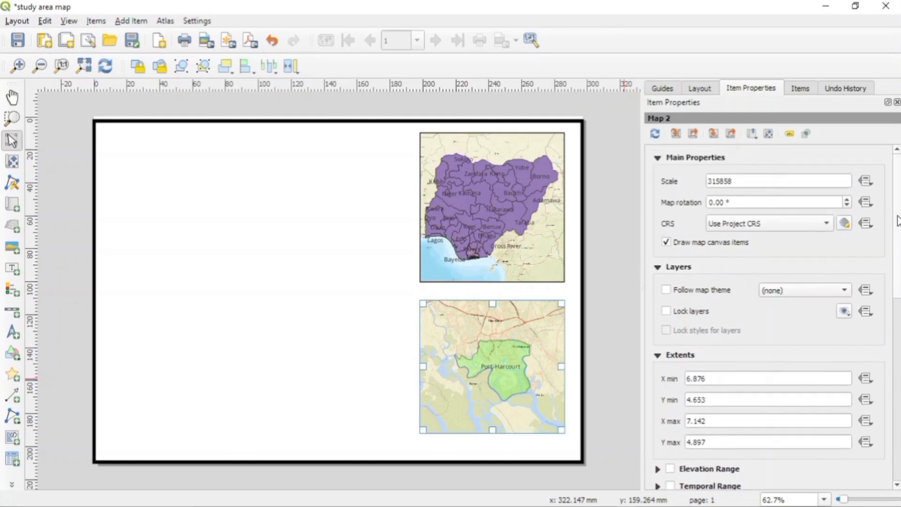
click(667, 290)
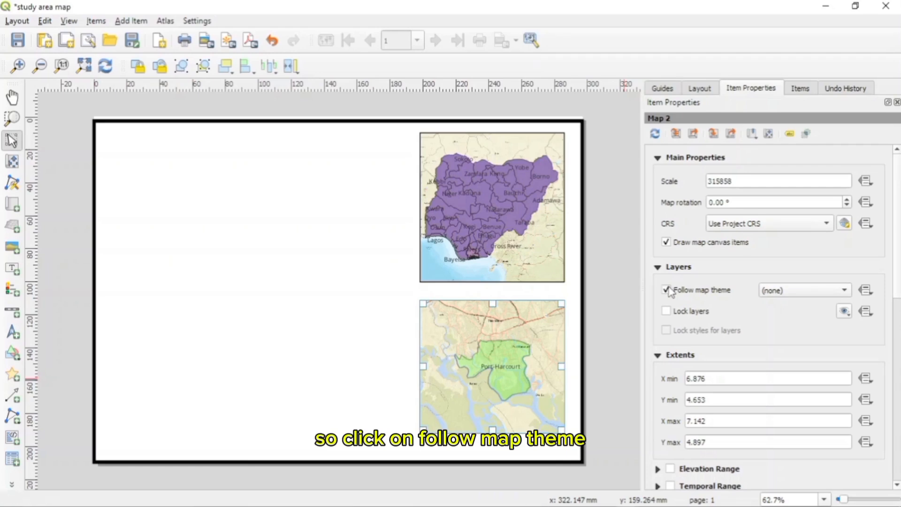
click(798, 291)
click(776, 317)
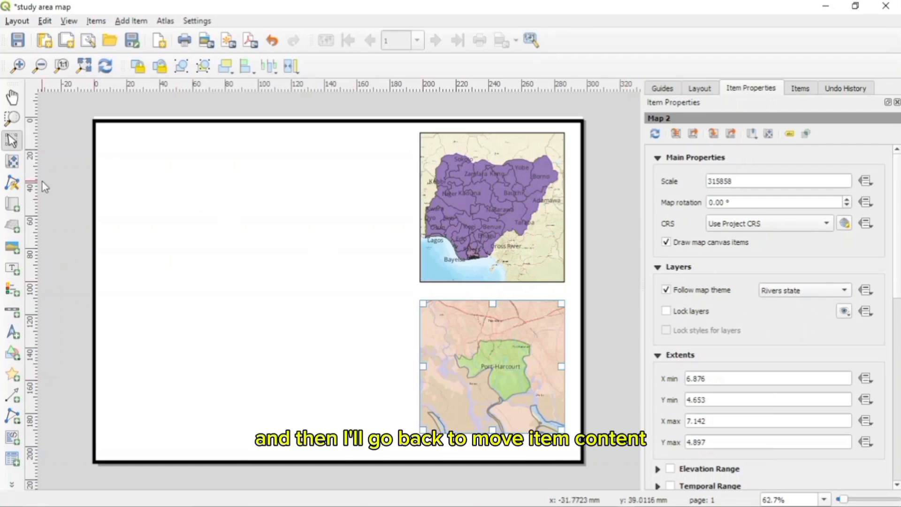
Zoom the Rivers state map's content out within its frame until the state's full extent fits
click(10, 163)
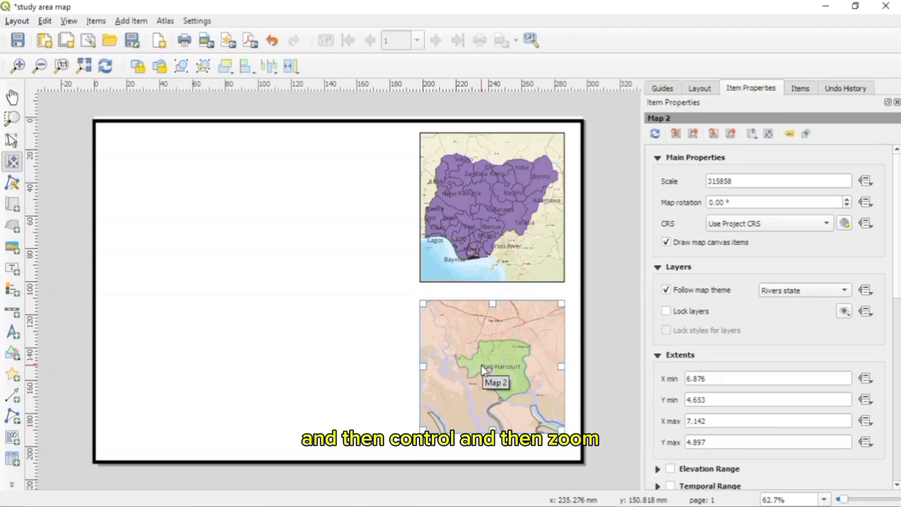
scroll(480, 365, down, 1)
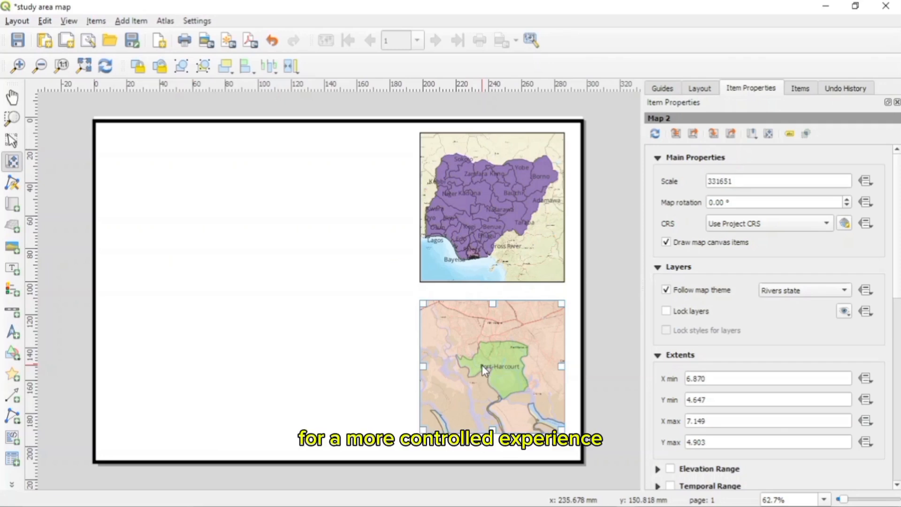
scroll(482, 365, down, 2)
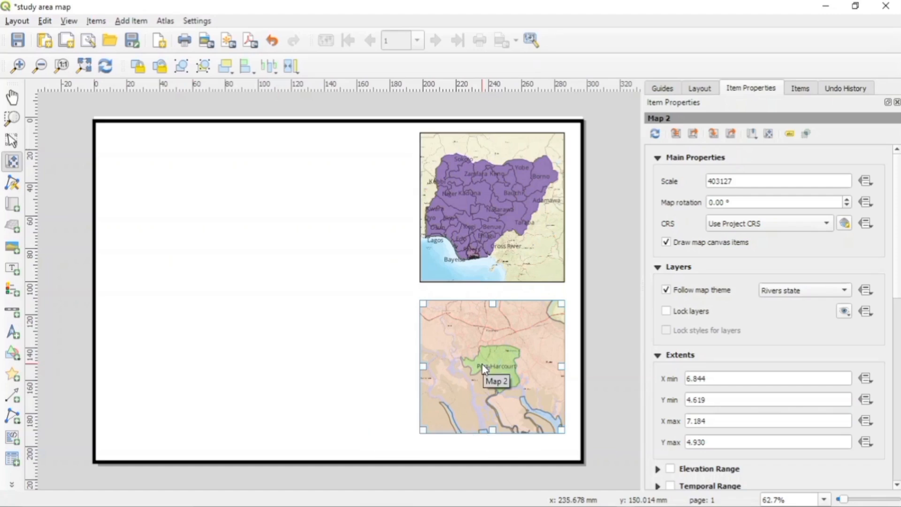
scroll(484, 366, up, 1)
scroll(482, 364, down, 3)
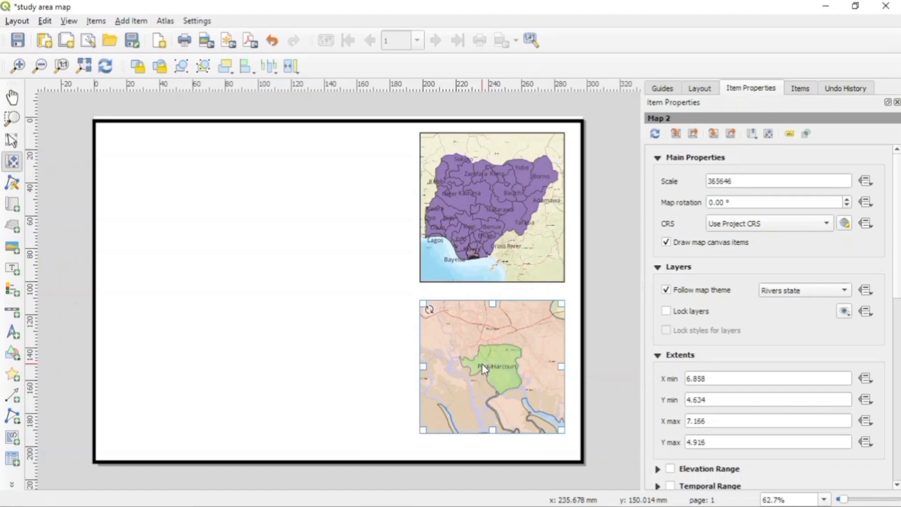
scroll(482, 364, down, 3)
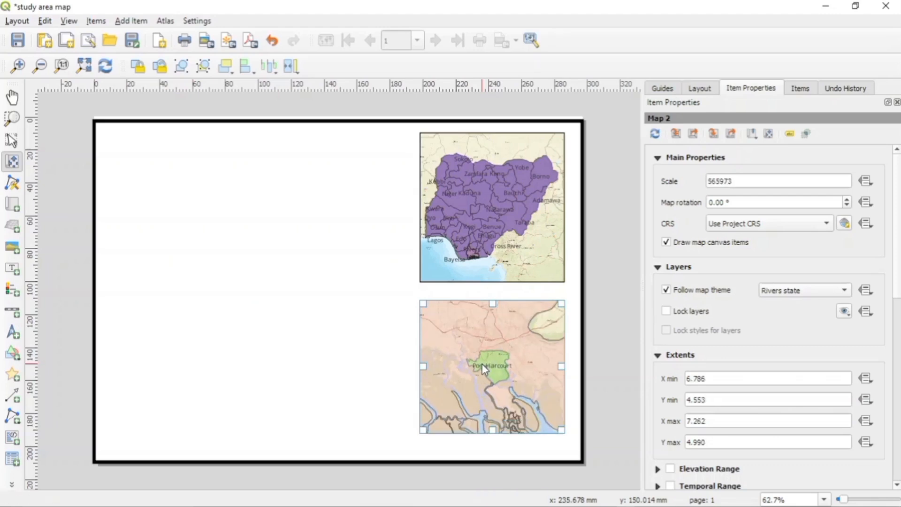
scroll(483, 364, down, 2)
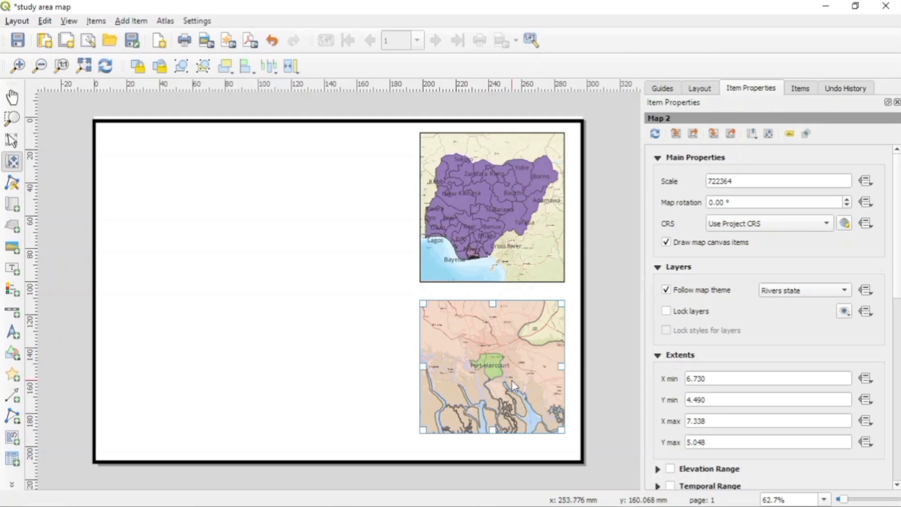
scroll(523, 343, down, 10)
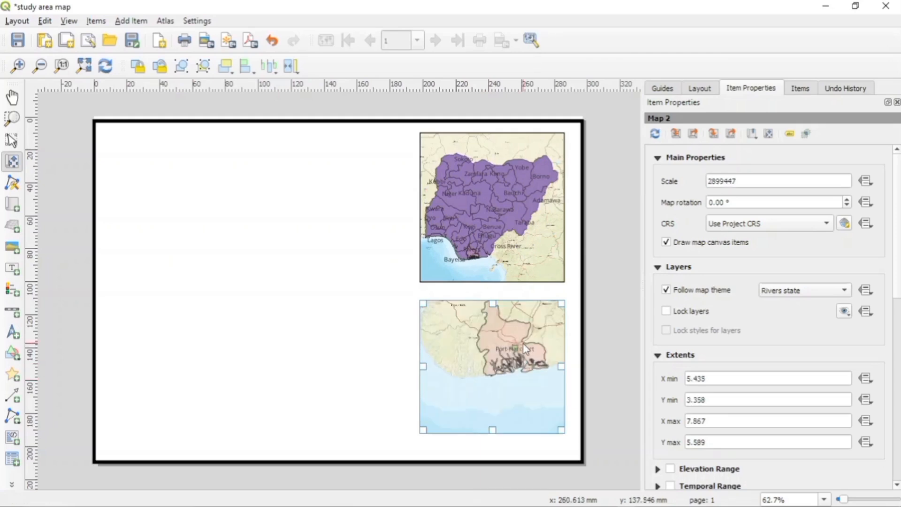
Centre Rivers state in its frame and zoom its content in to a scale of about 1:2,155,000
drag(523, 342, 513, 366)
scroll(511, 360, up, 1)
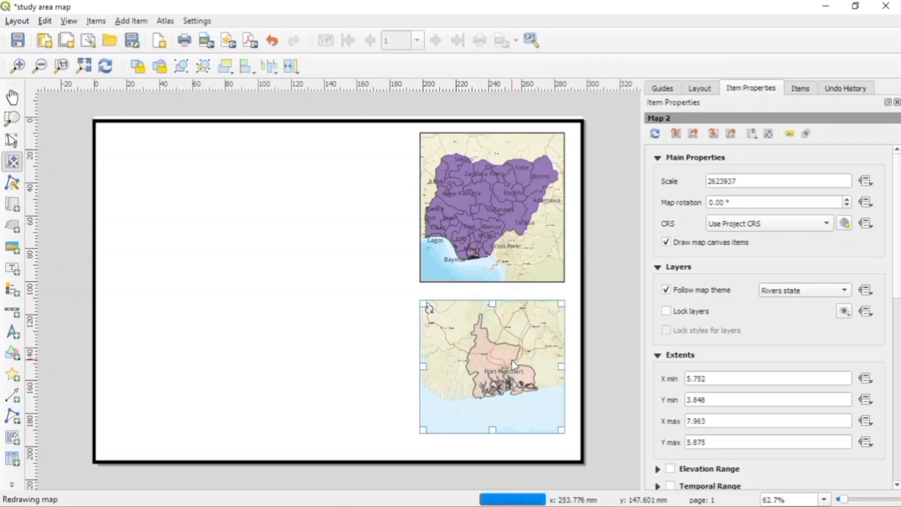
scroll(511, 359, up, 2)
scroll(511, 360, up, 1)
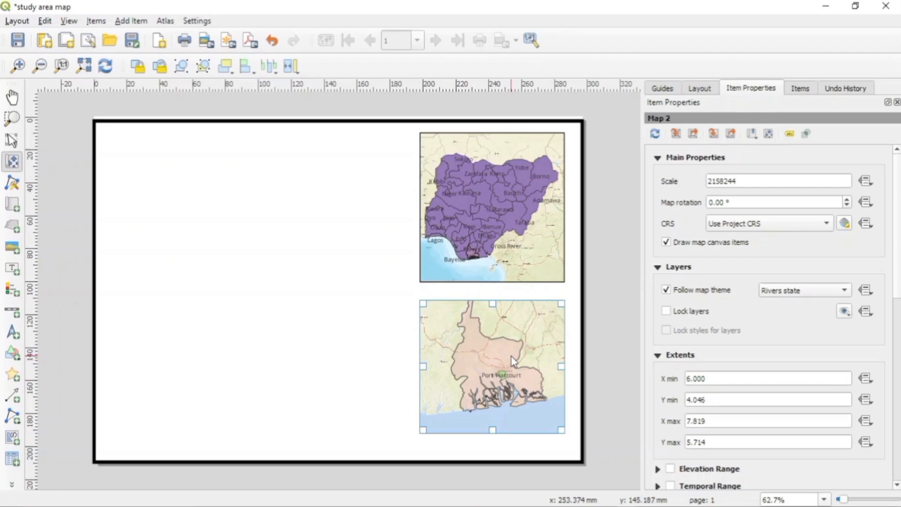
drag(511, 357, 512, 359)
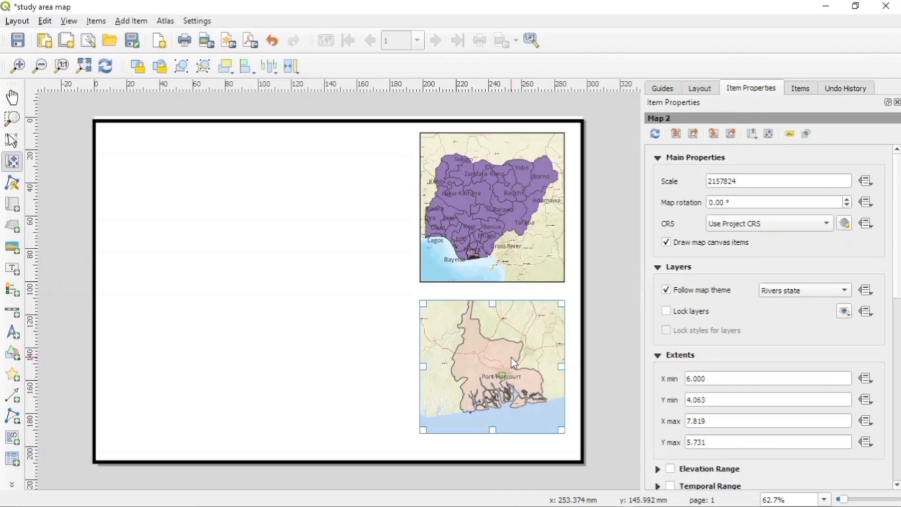
drag(512, 357, 508, 362)
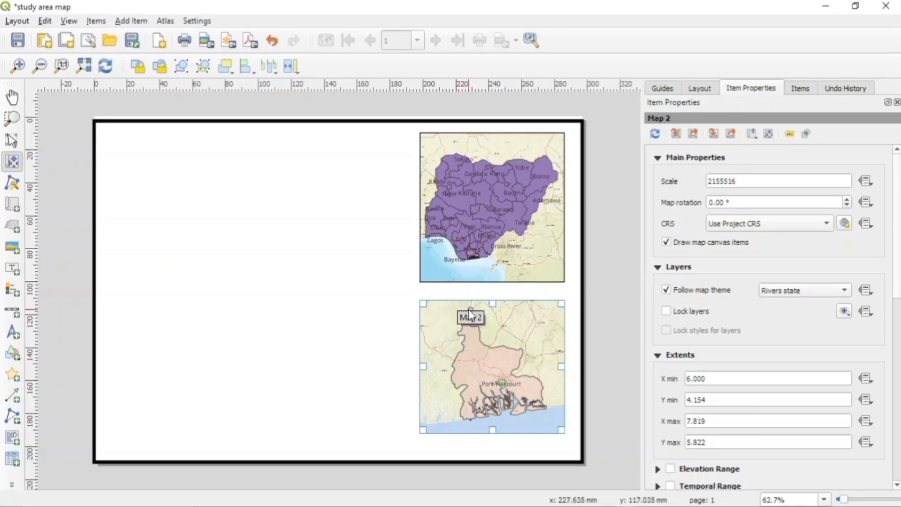
Enable a black frame around the Rivers state map and set its thickness to 0.50 mm
drag(896, 208, 894, 320)
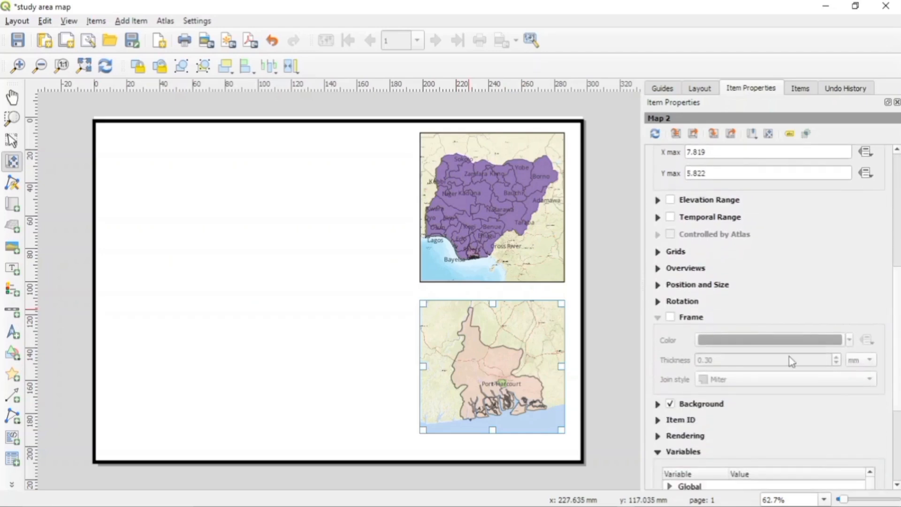
click(671, 318)
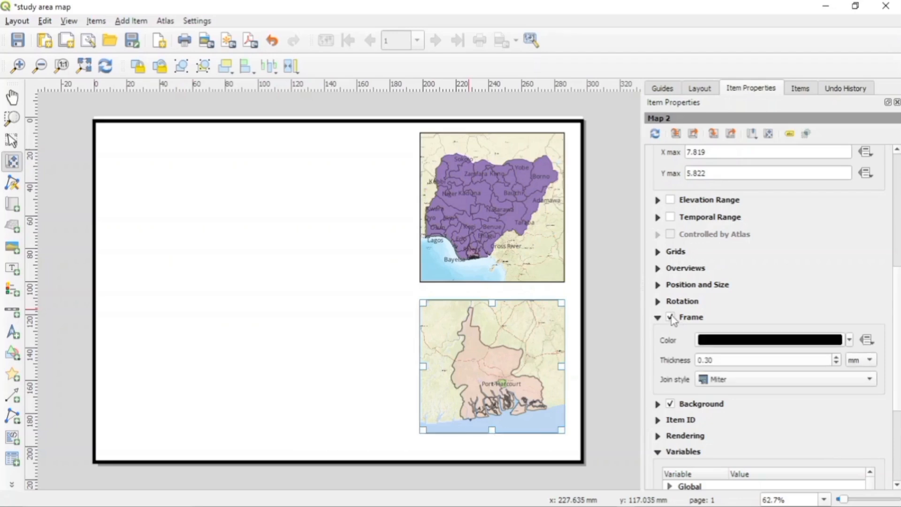
click(837, 358)
click(837, 358)
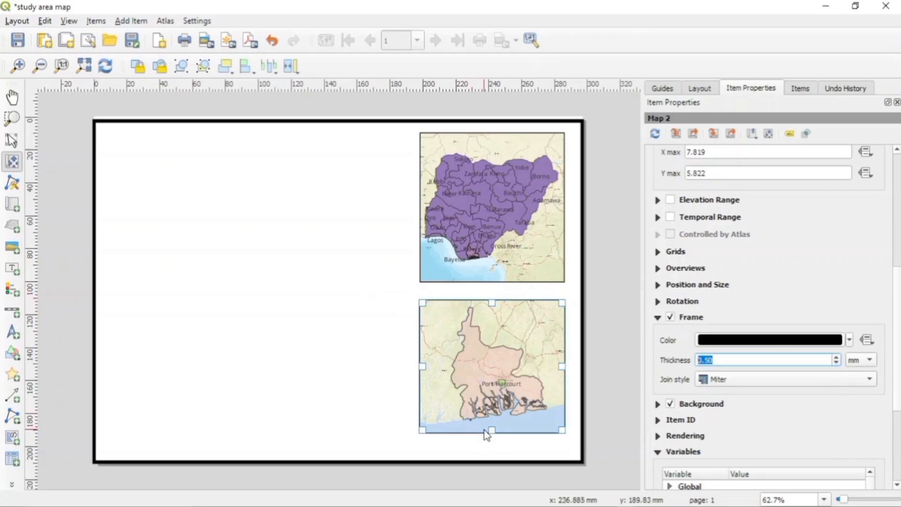
click(488, 414)
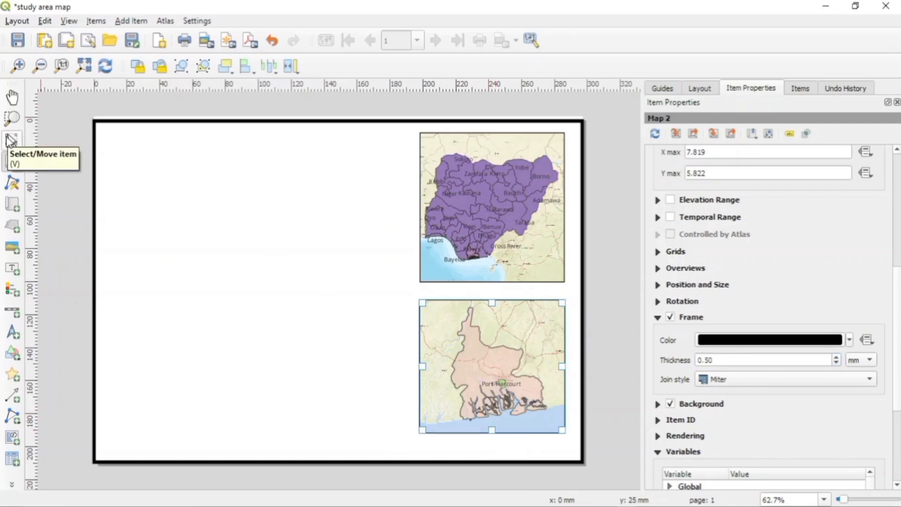
Extend the Rivers state and Nigeria map frames downward and toward the page's empty left area, keeping both the same width
click(11, 140)
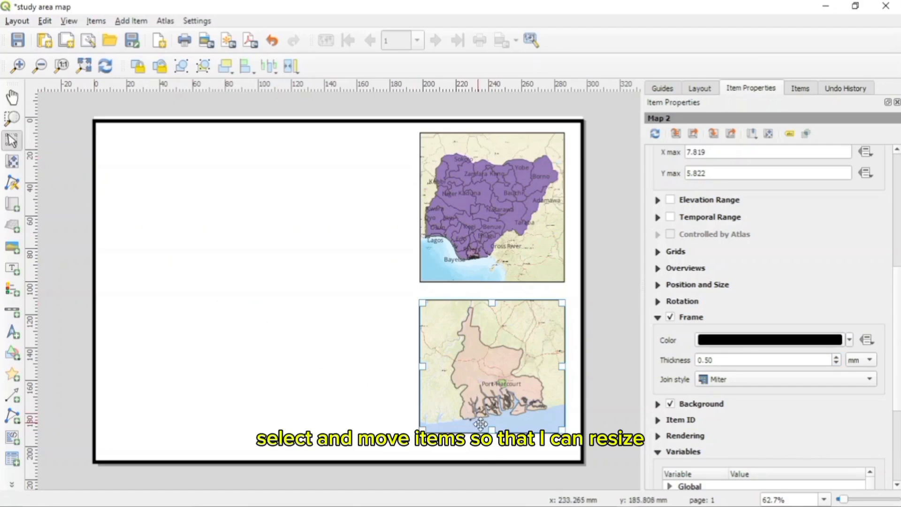
drag(490, 427, 493, 441)
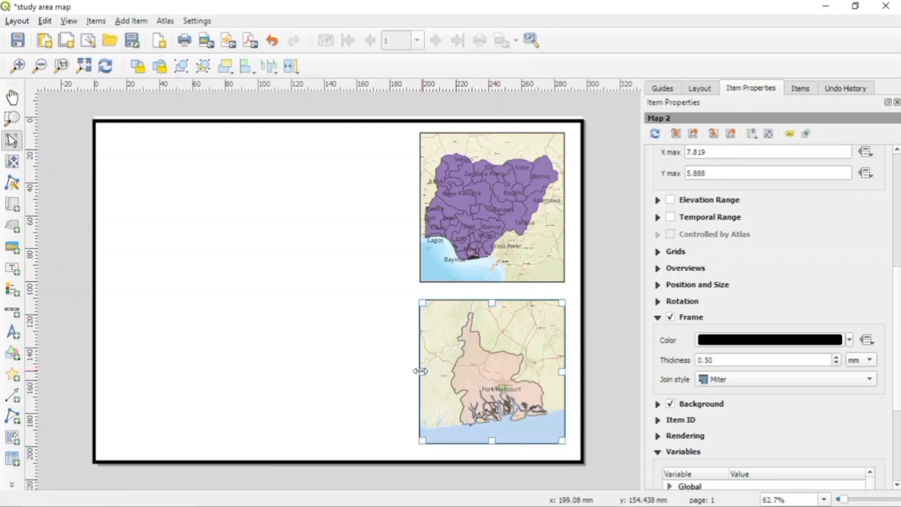
drag(420, 372, 412, 371)
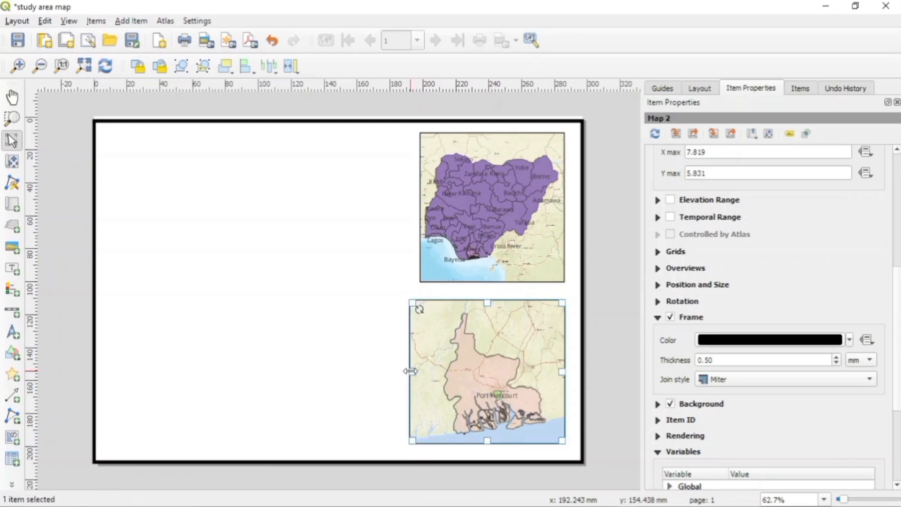
click(434, 217)
drag(420, 208, 412, 208)
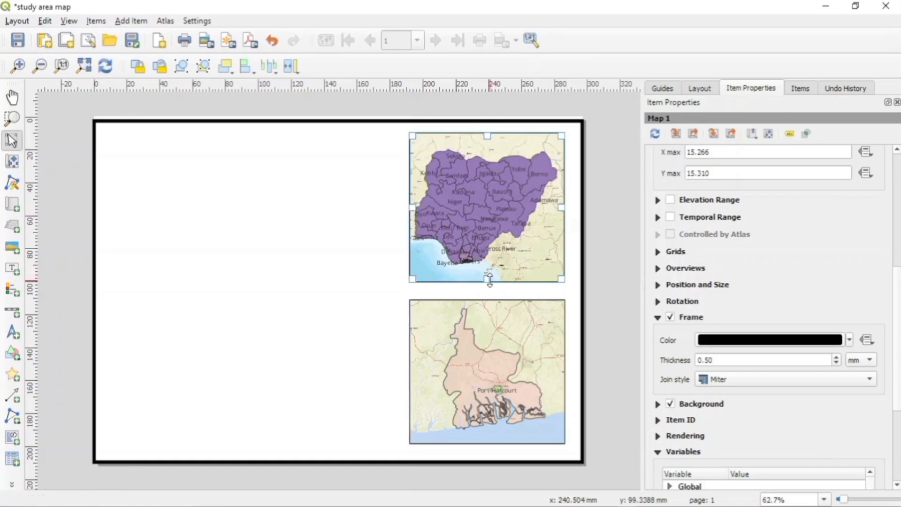
drag(489, 281, 489, 286)
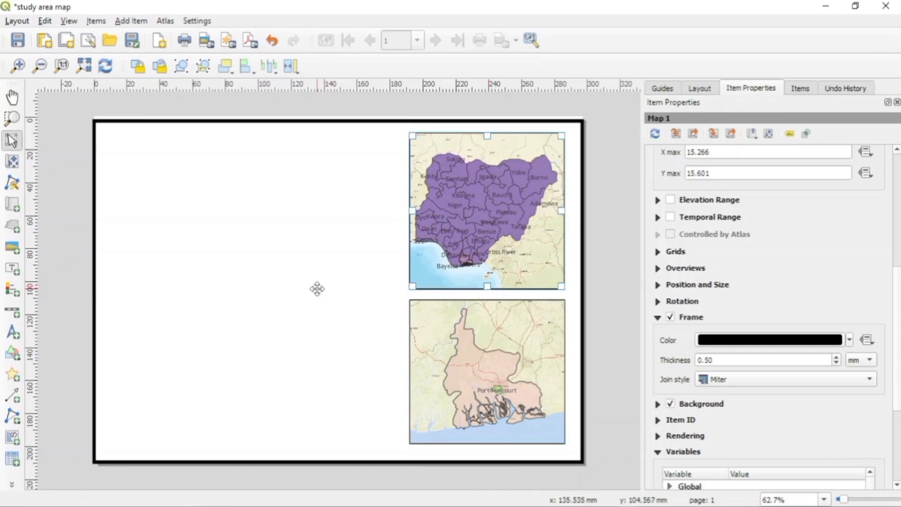
Add a large third map filling the empty left part of the page, and zoom its content in so Port Harcourt nearly fills it
click(15, 209)
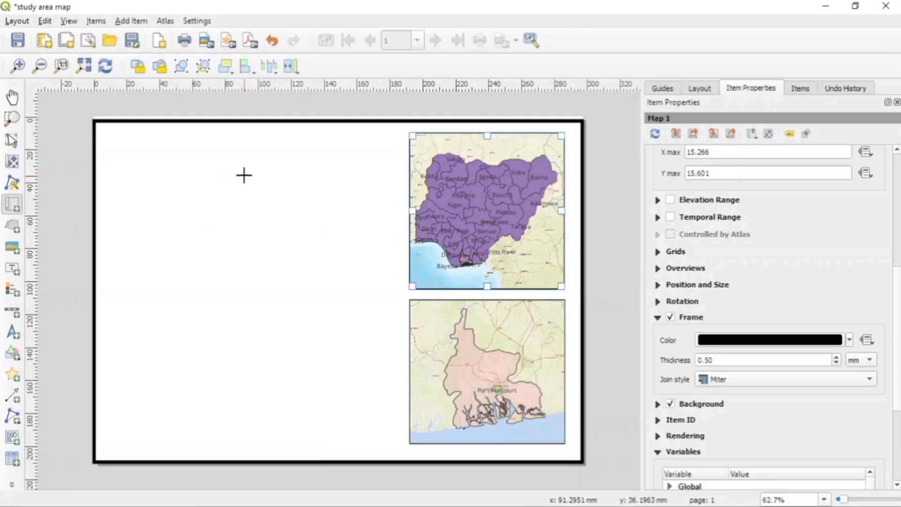
drag(109, 132, 393, 444)
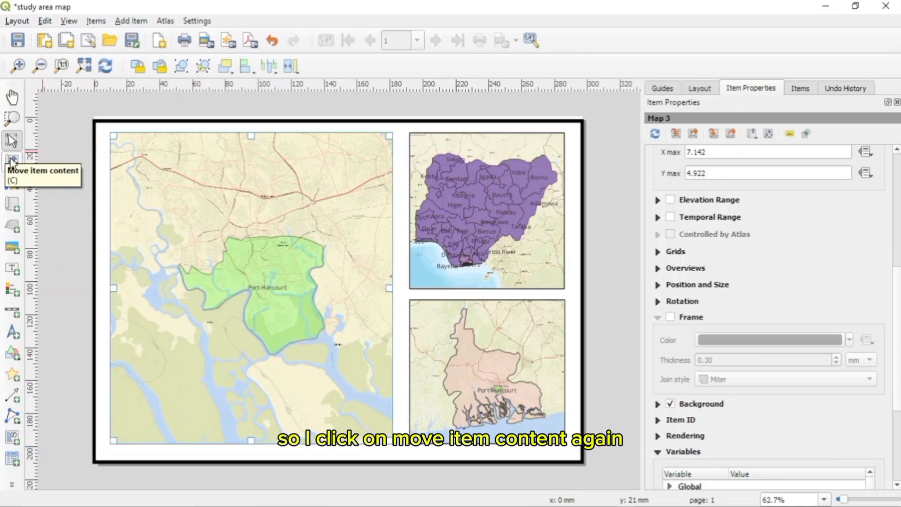
click(12, 162)
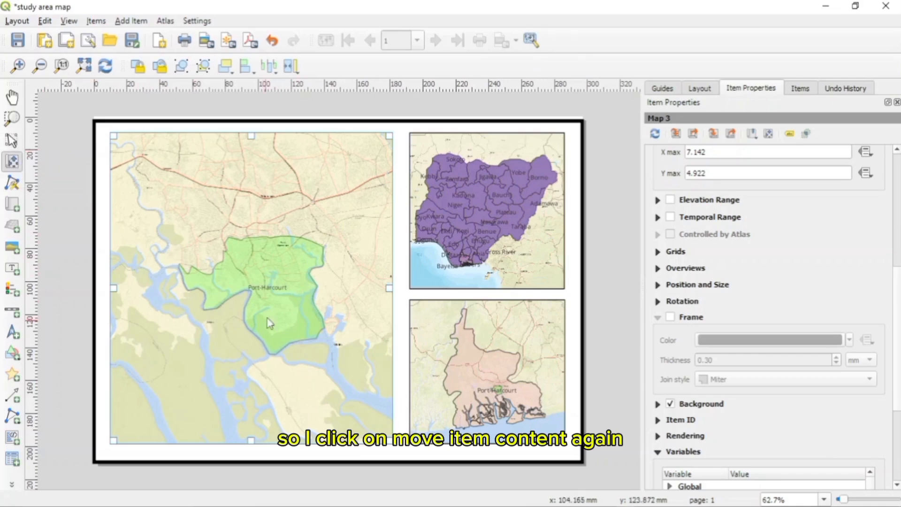
scroll(270, 295, up, 1)
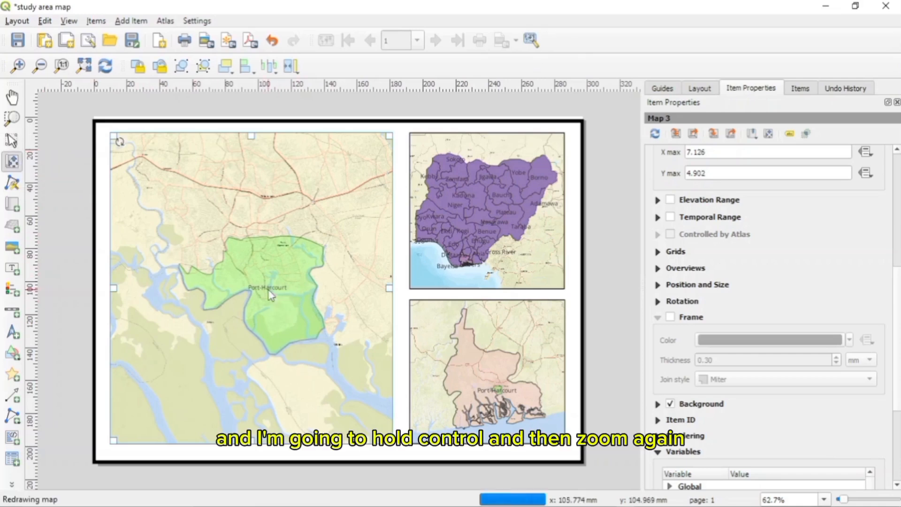
scroll(269, 294, up, 1)
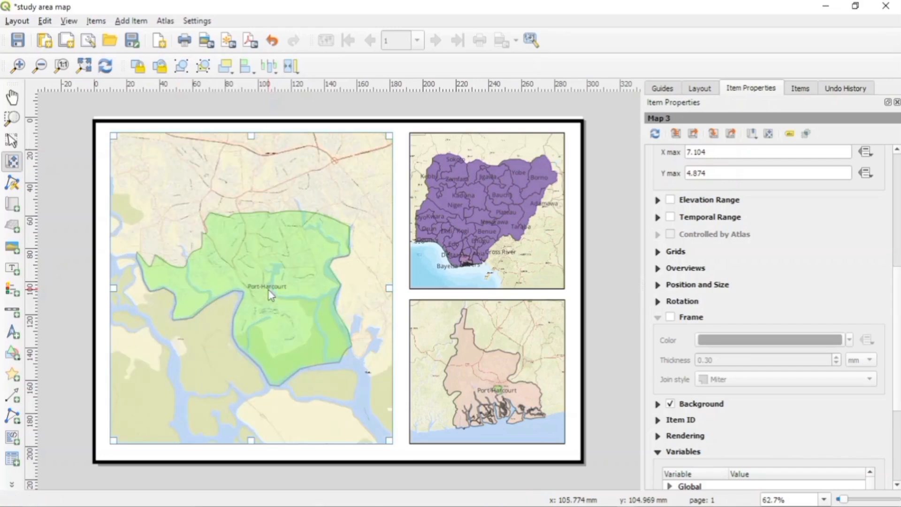
click(195, 214)
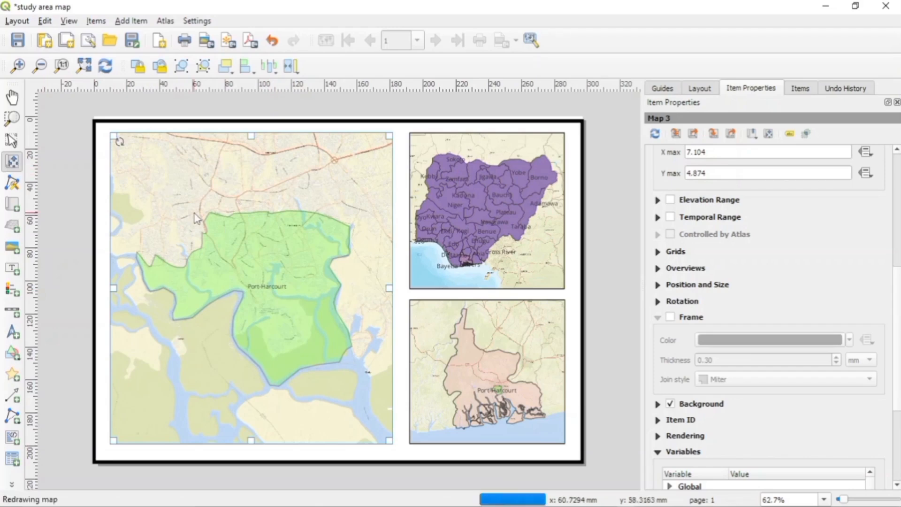
scroll(196, 217, up, 1)
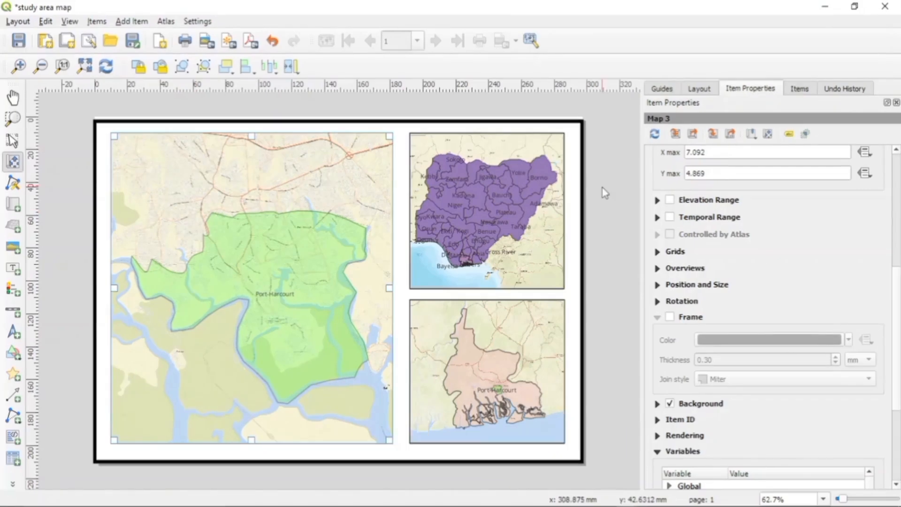
Add a small north arrow in the upper-right corner of the Port Harcourt map and change its image to NorthArrow_02.svg
click(13, 332)
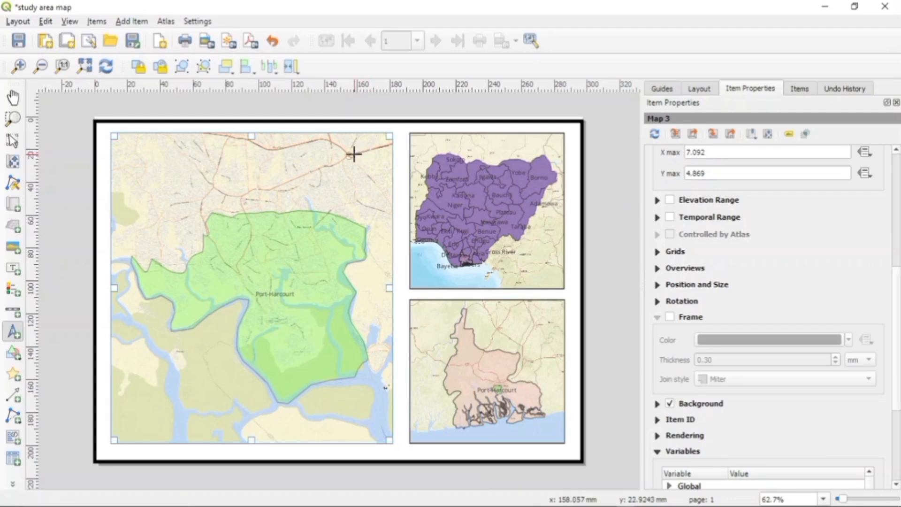
drag(355, 154, 379, 178)
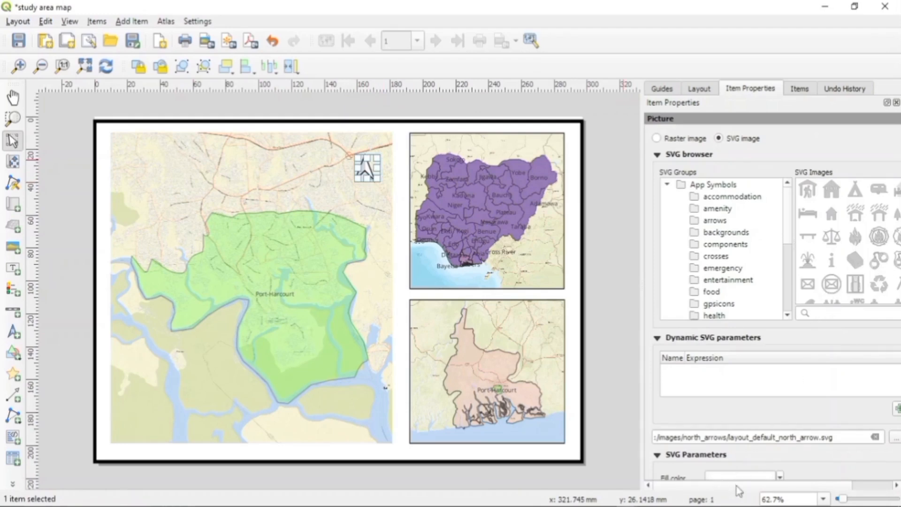
mouse_move(736, 486)
mouse_down()
mouse_move(770, 487)
mouse_move(732, 493)
mouse_up()
drag(704, 493, 739, 488)
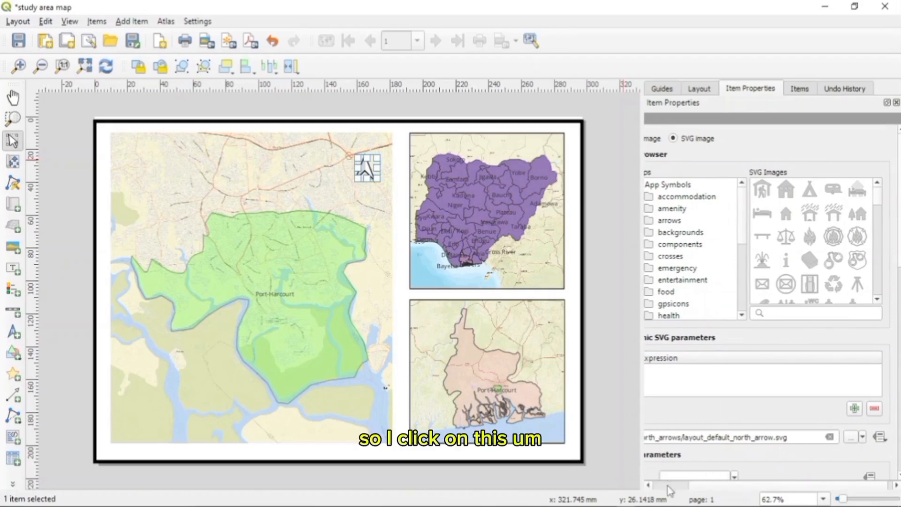
drag(670, 491, 694, 491)
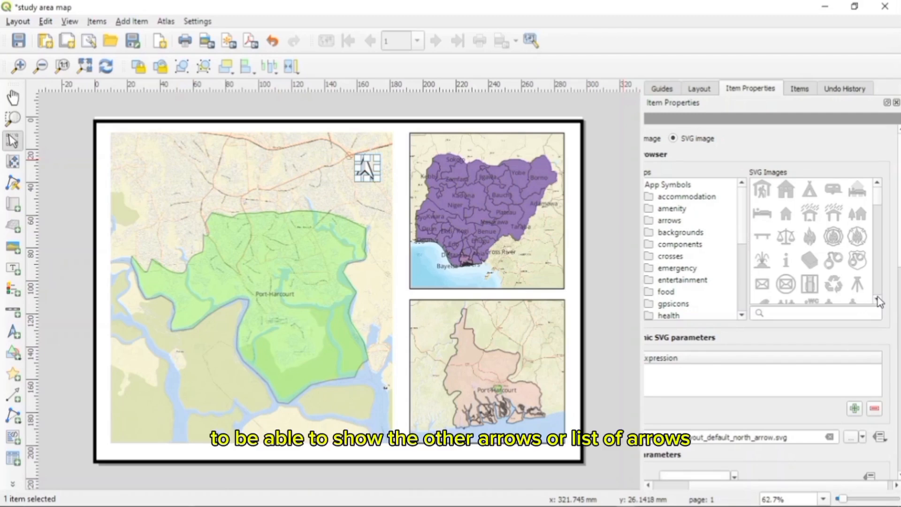
scroll(879, 302, down, 4)
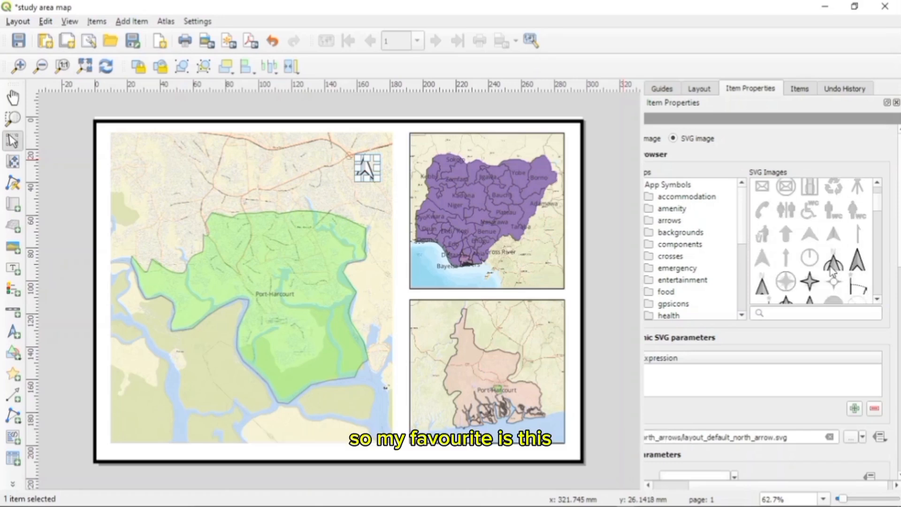
click(832, 268)
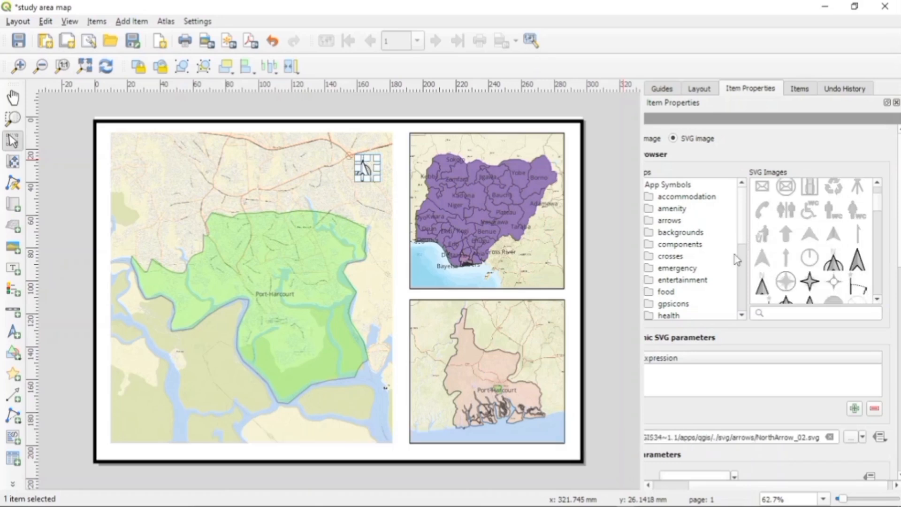
click(878, 299)
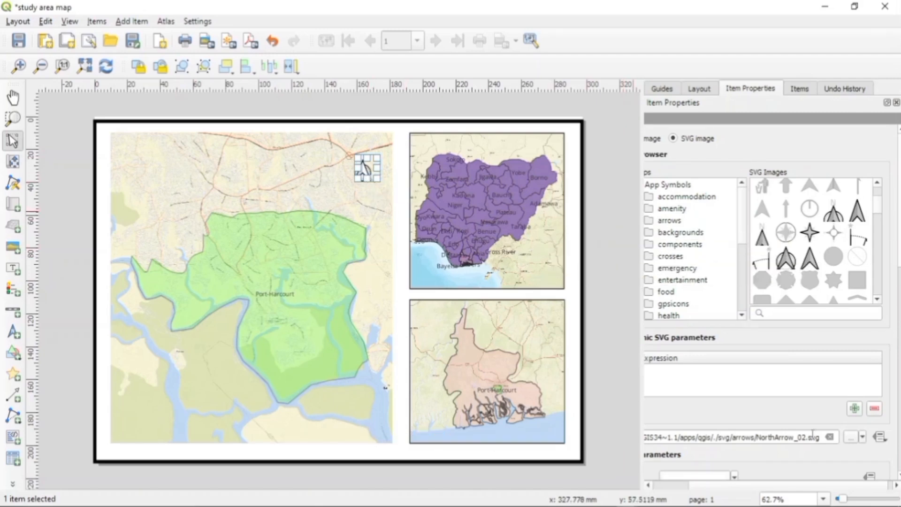
drag(731, 491, 767, 490)
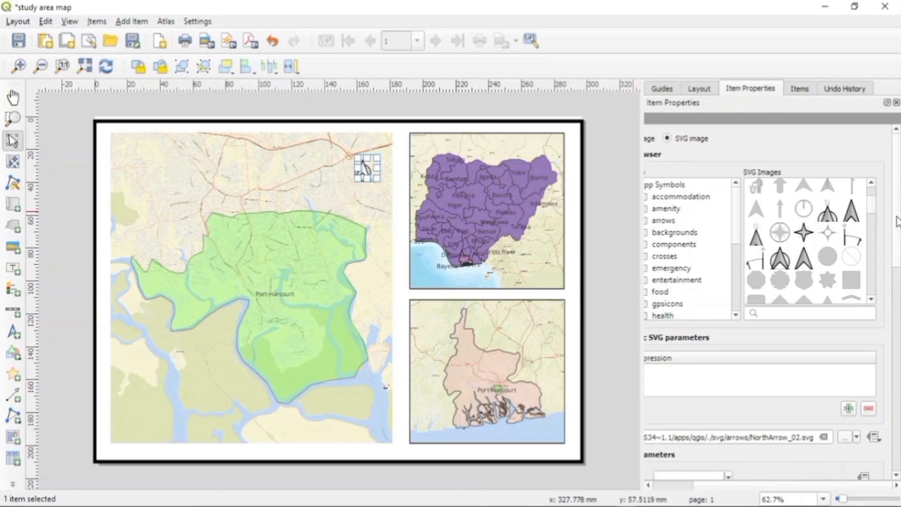
Change the north arrow's SVG stroke color to a muted dark red
drag(897, 216, 897, 258)
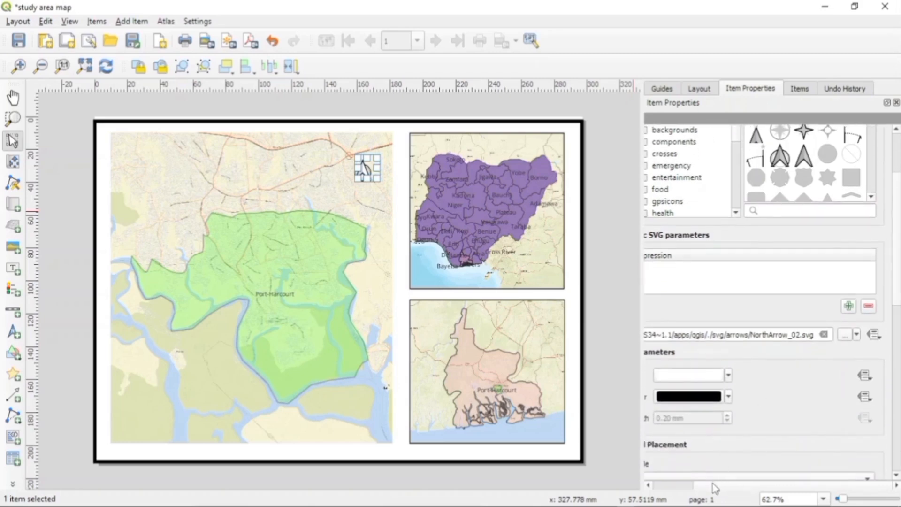
drag(715, 487, 676, 487)
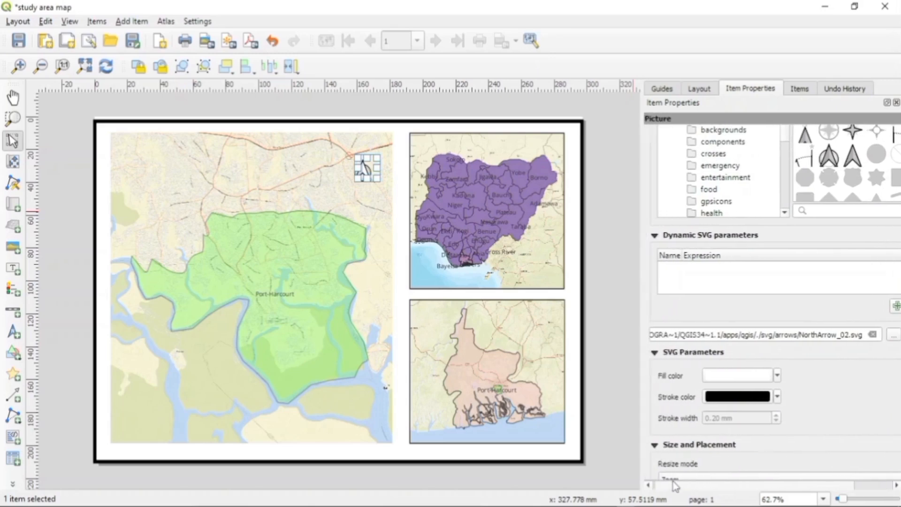
click(778, 398)
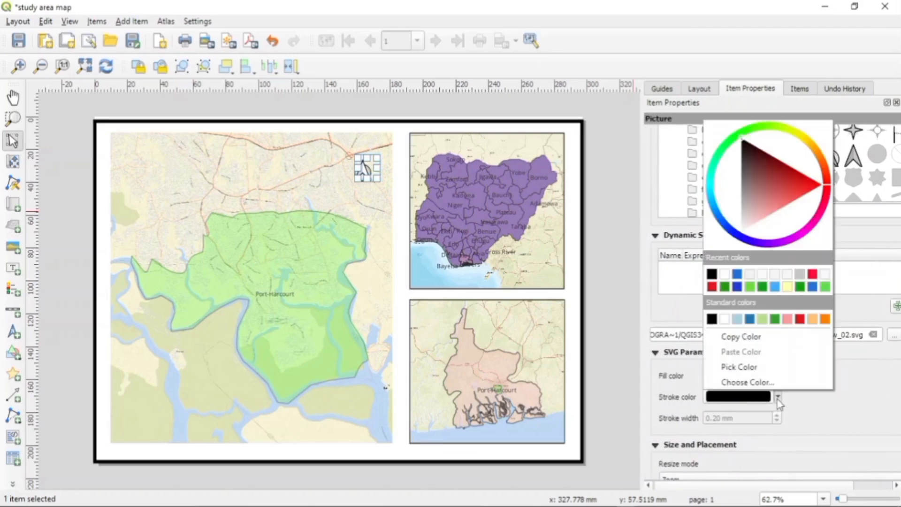
click(763, 183)
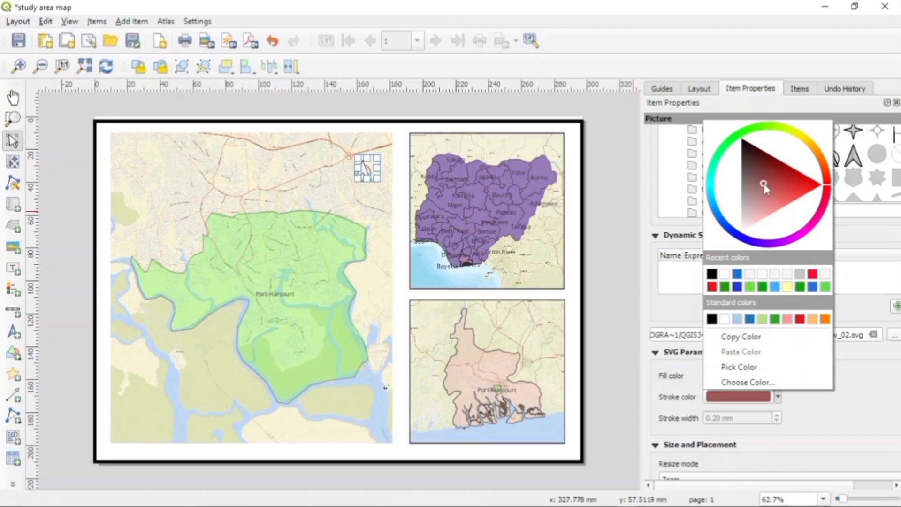
click(676, 316)
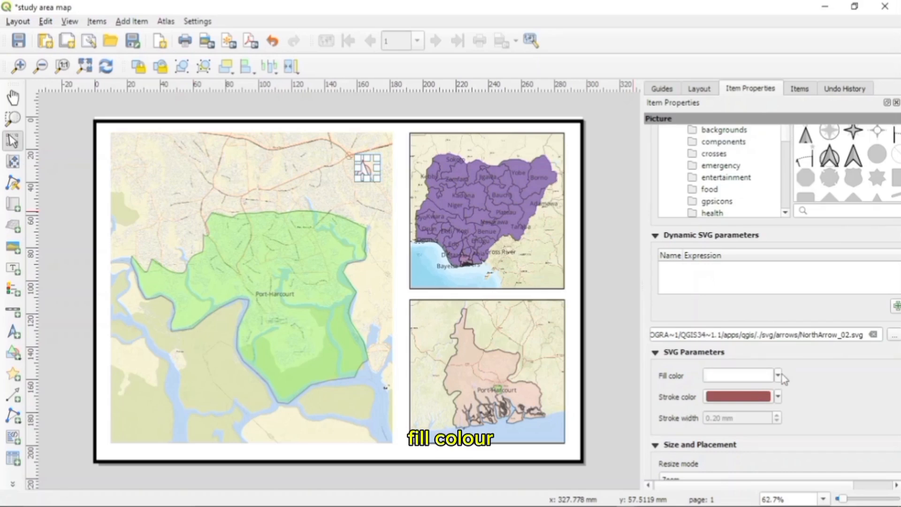
Set the north arrow's SVG fill color to a medium green
click(781, 376)
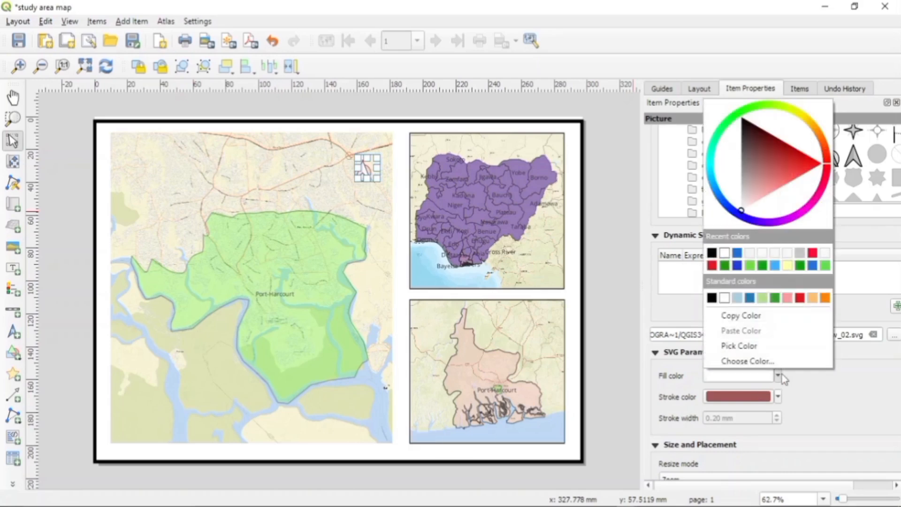
click(723, 143)
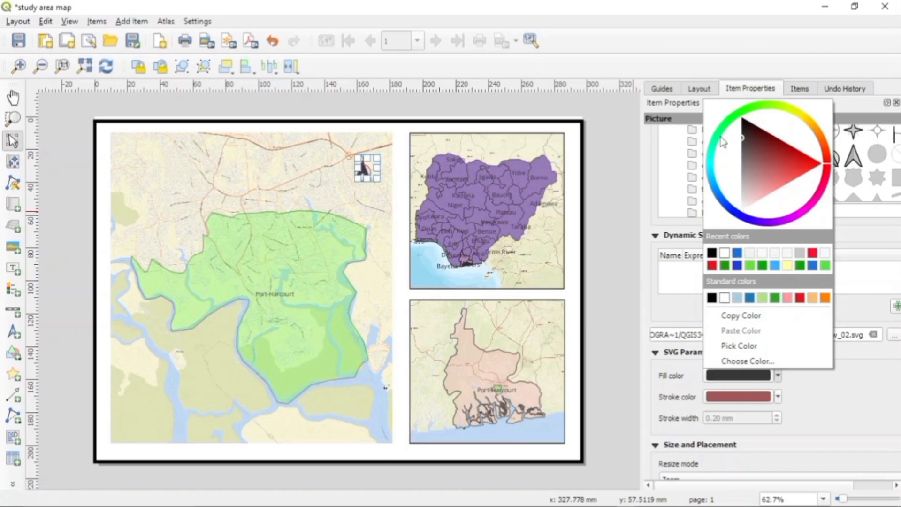
click(722, 133)
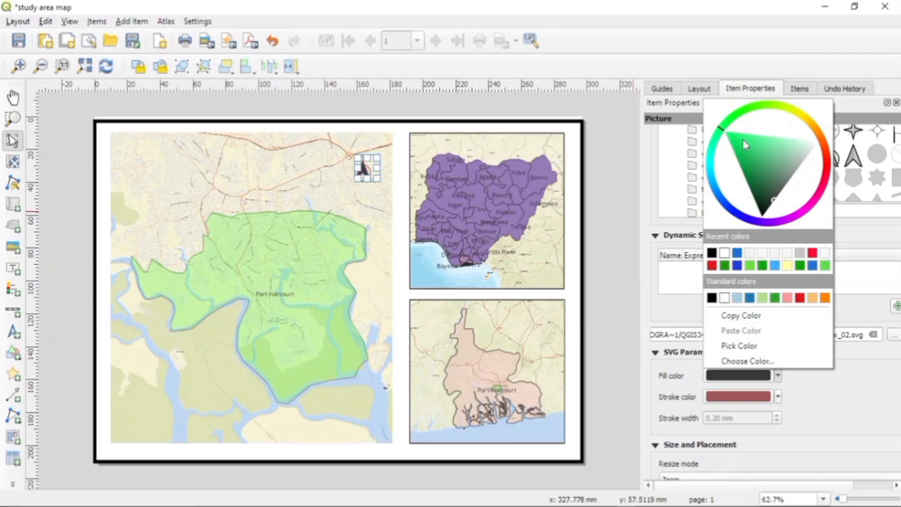
click(750, 167)
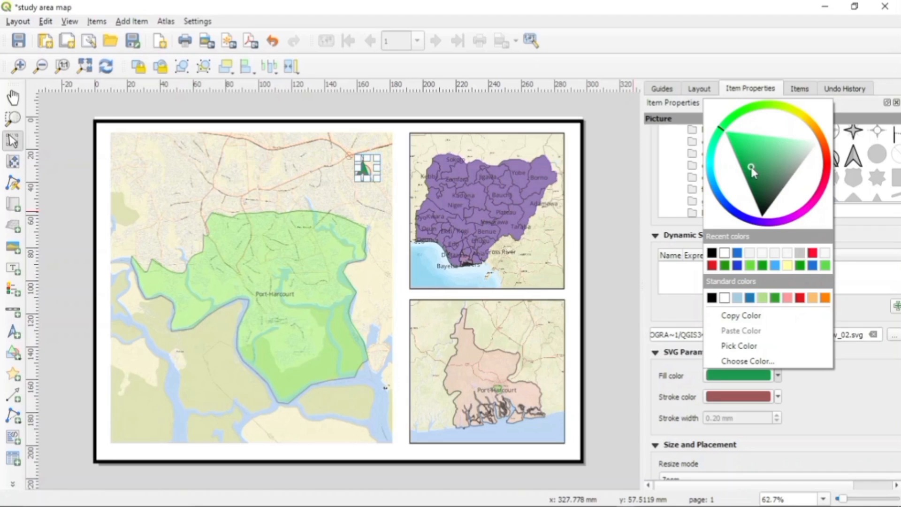
click(661, 303)
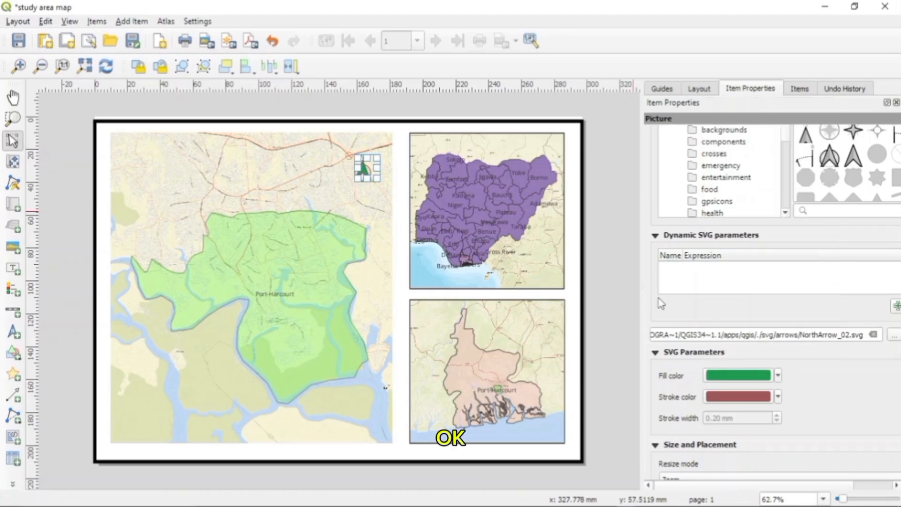
Add a solid grid to the Port Harcourt map with X and Y intervals of 0.02 map units
click(261, 240)
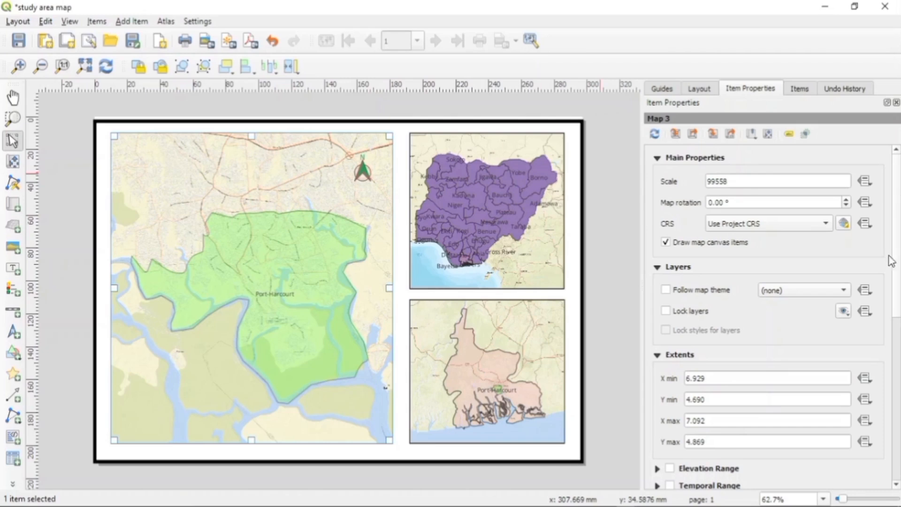
scroll(897, 265, down, 7)
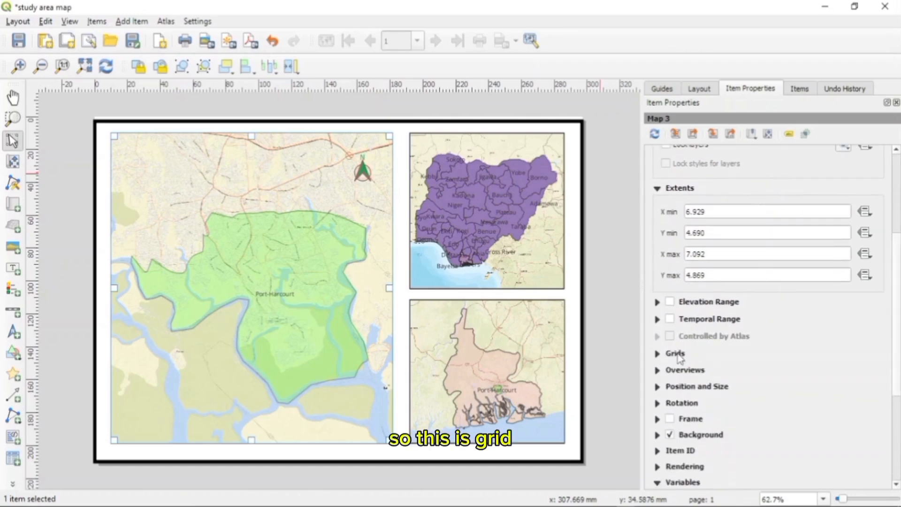
click(658, 354)
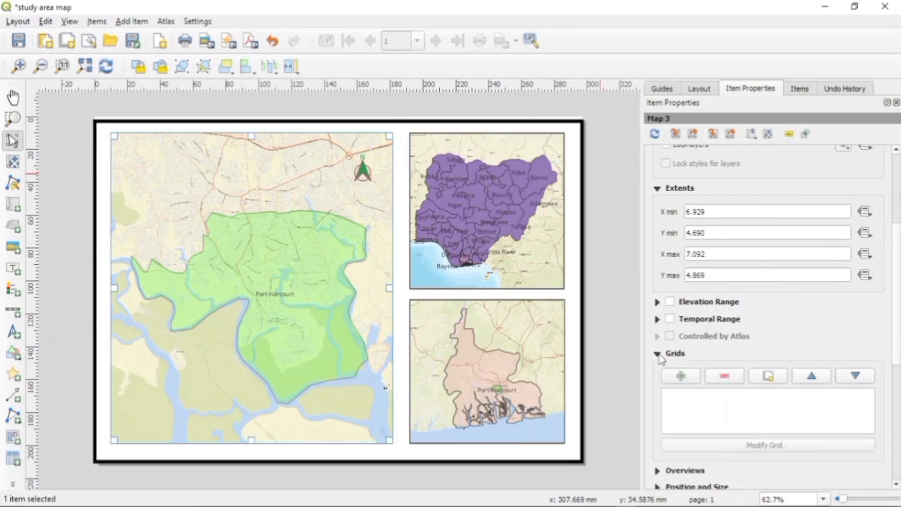
click(679, 376)
click(744, 448)
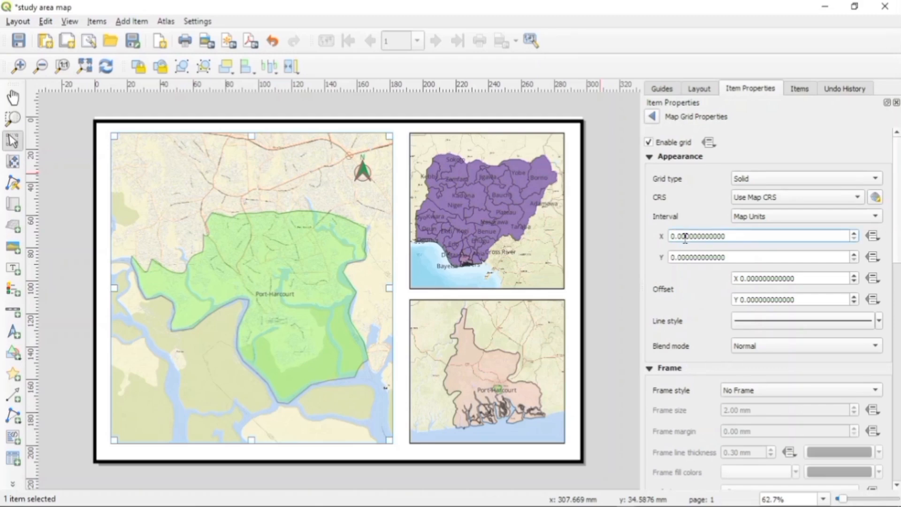
text(2)
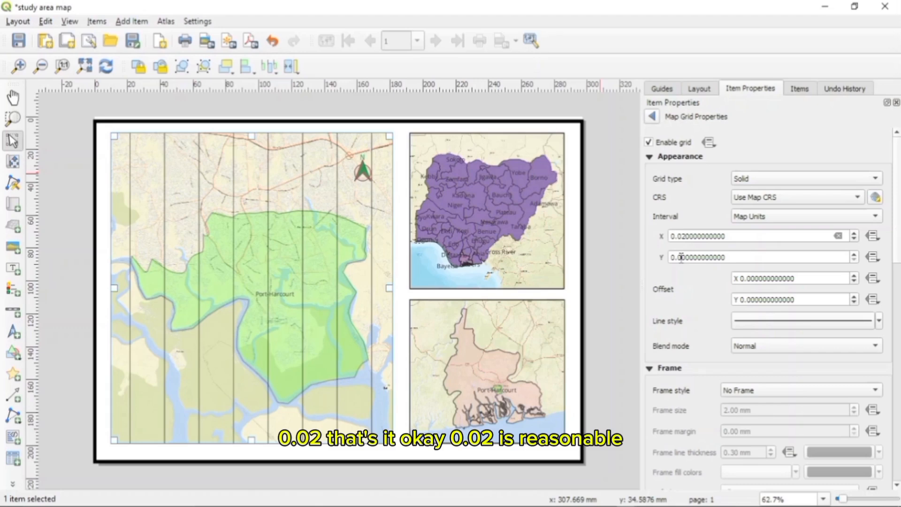
click(681, 257)
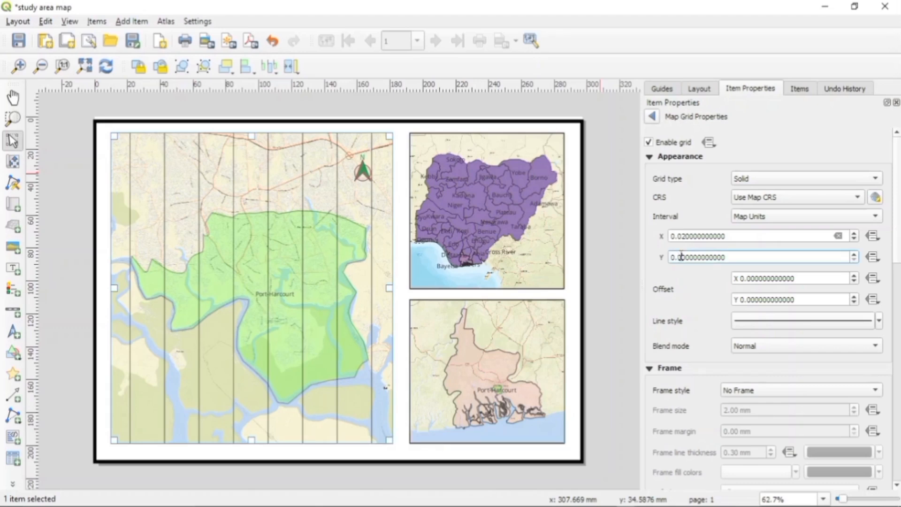
text(2)
click(694, 281)
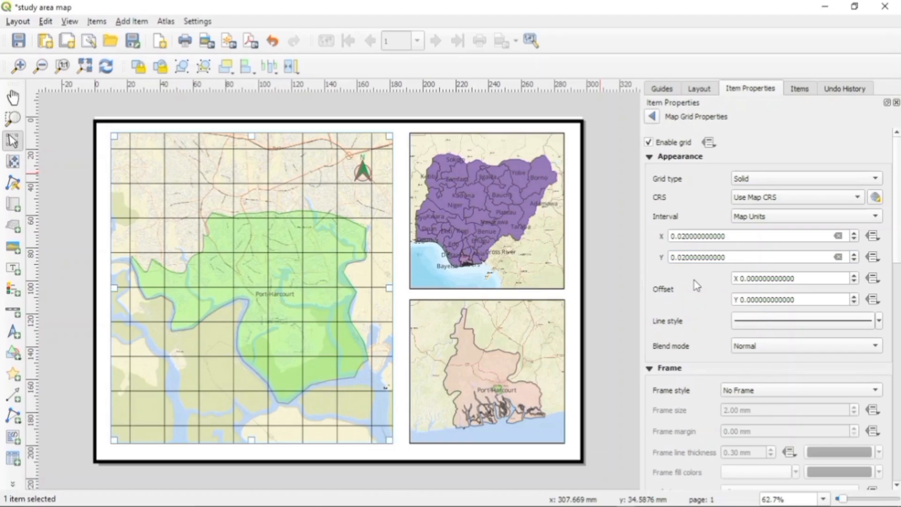
Set the Port Harcourt grid's blend mode to Lighten and its frame style to Zebra
click(866, 349)
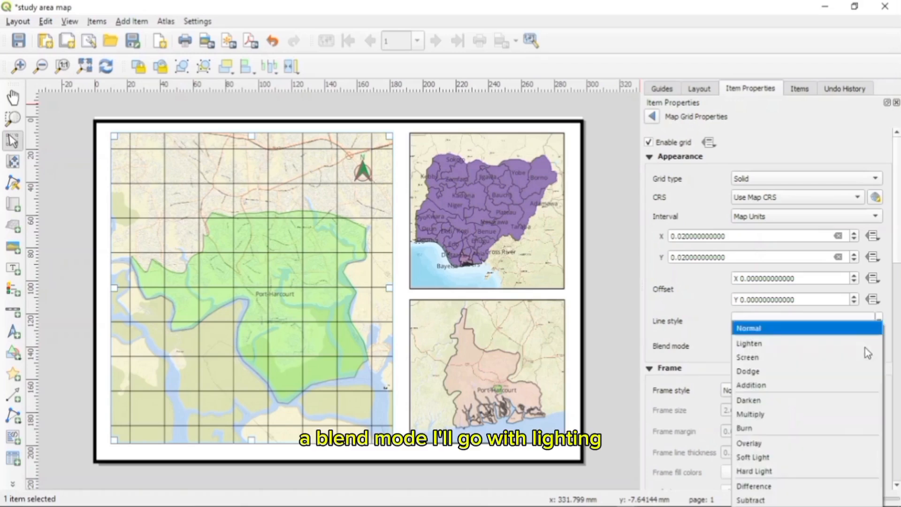
click(825, 344)
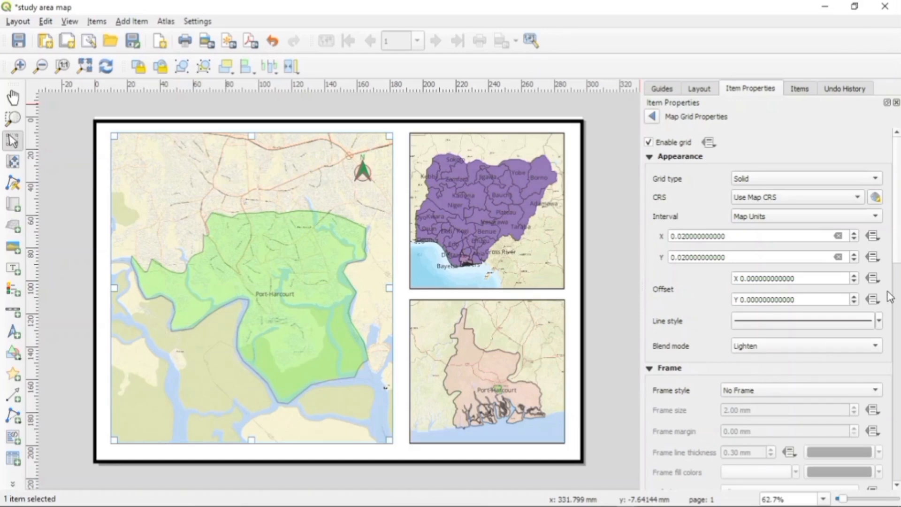
scroll(899, 249, down, 5)
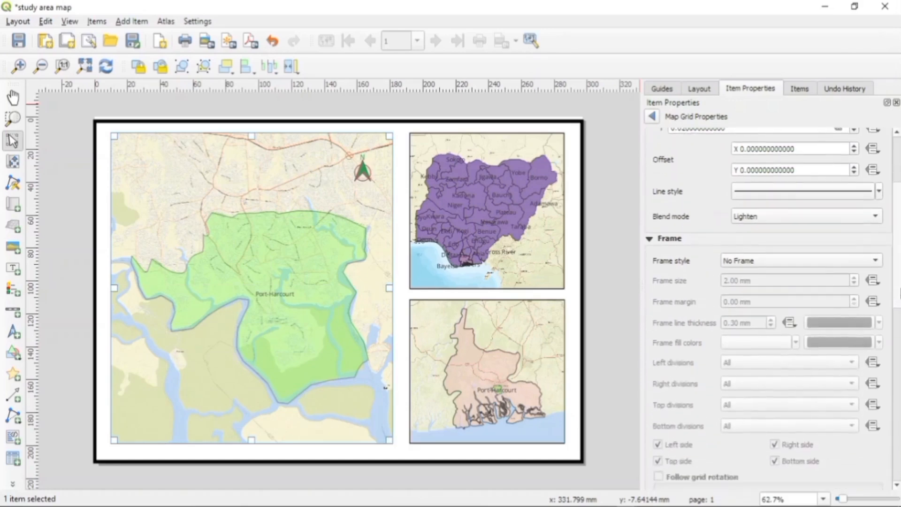
click(820, 241)
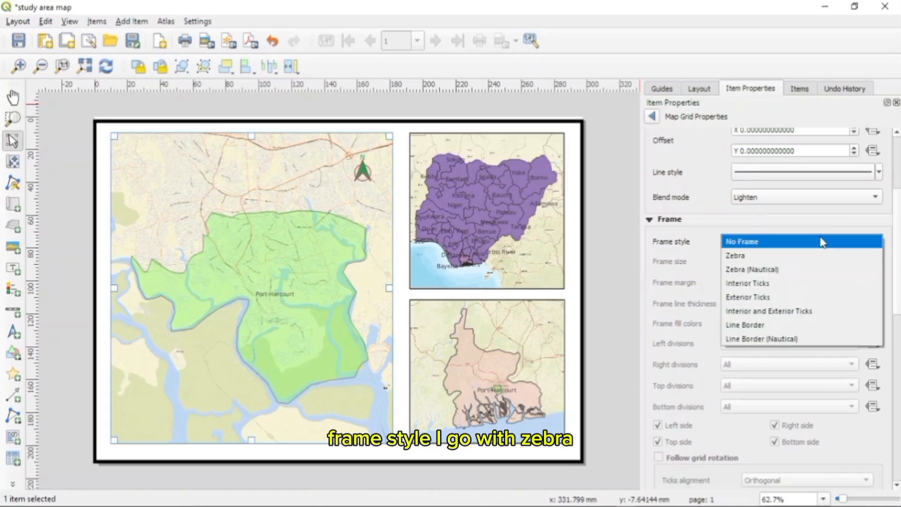
click(772, 261)
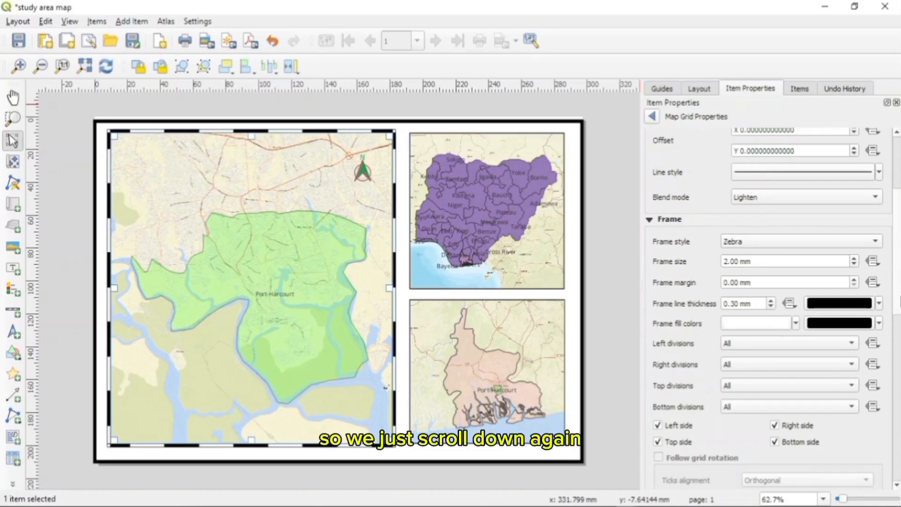
Enable coordinates on the Port Harcourt map's grid and orient the left-side labels as Vertical Ascending
scroll(898, 301, down, 5)
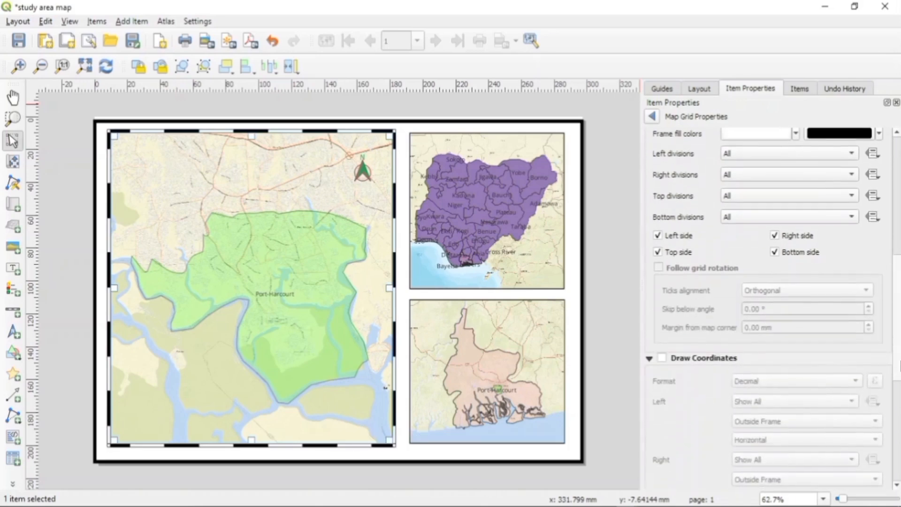
click(661, 358)
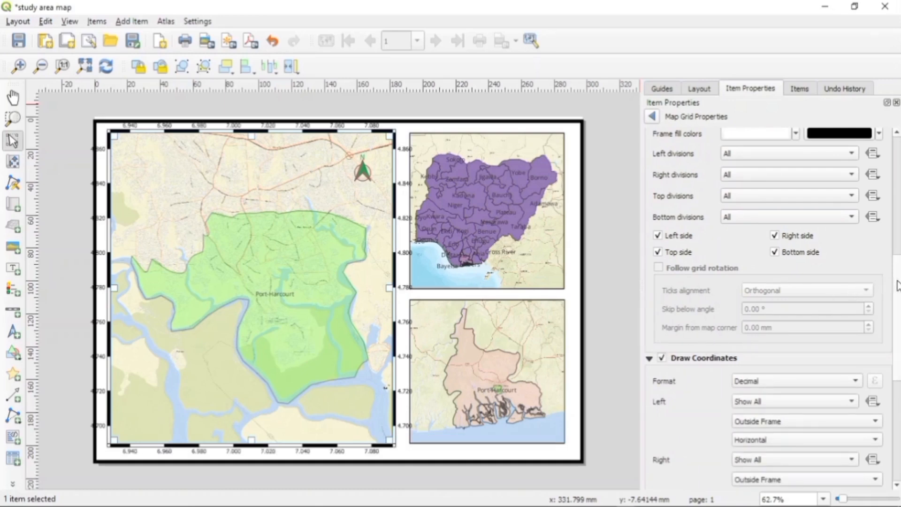
scroll(897, 300, down, 4)
drag(900, 320, 900, 323)
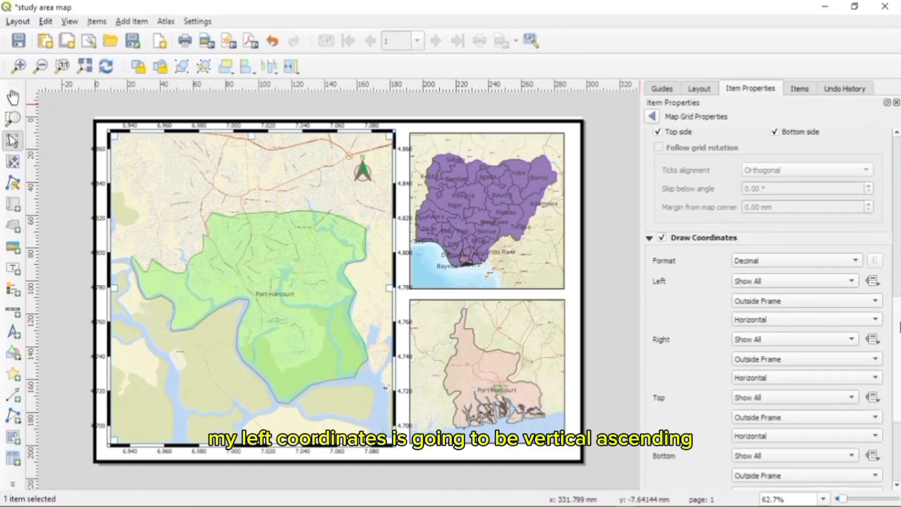
click(817, 318)
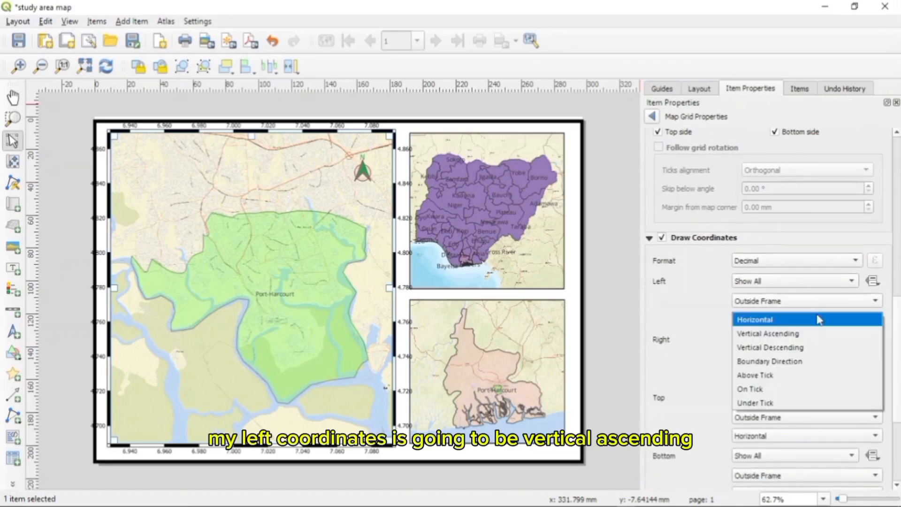
click(784, 334)
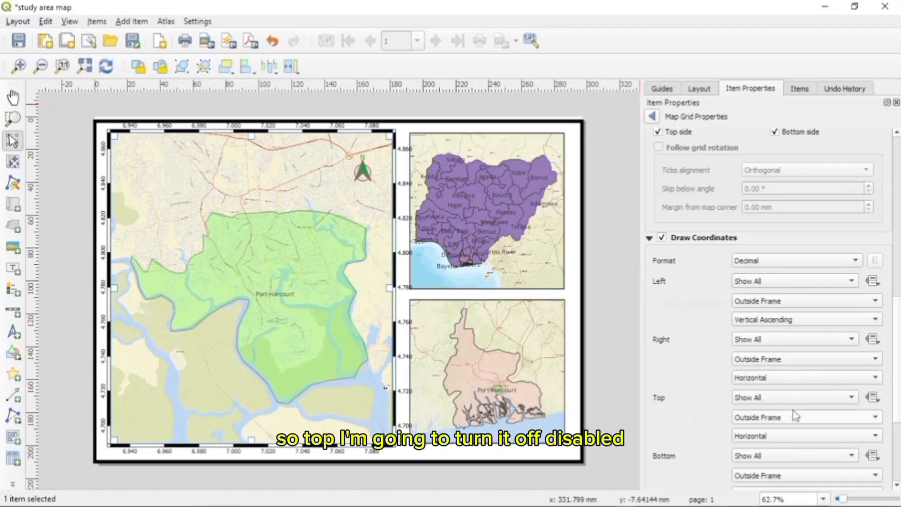
Disable the grid coordinates on the top and right sides of the Port Harcourt map
click(808, 399)
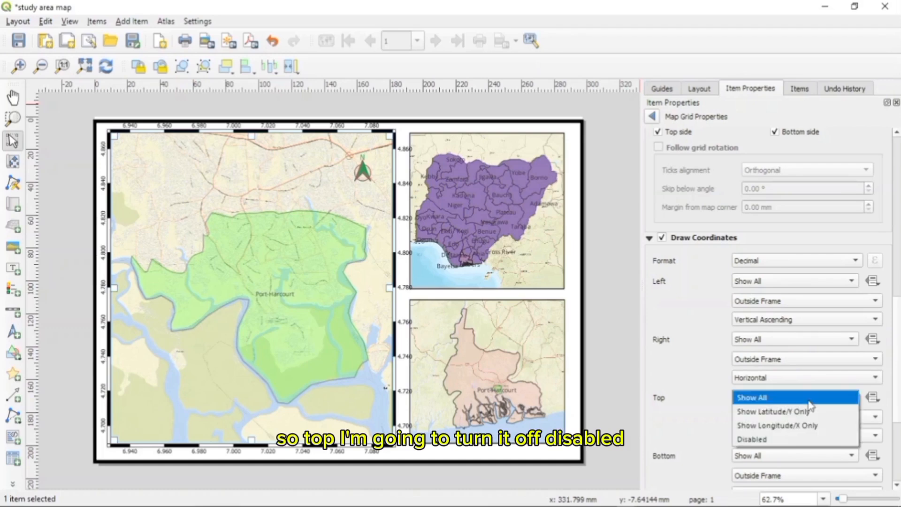
click(779, 440)
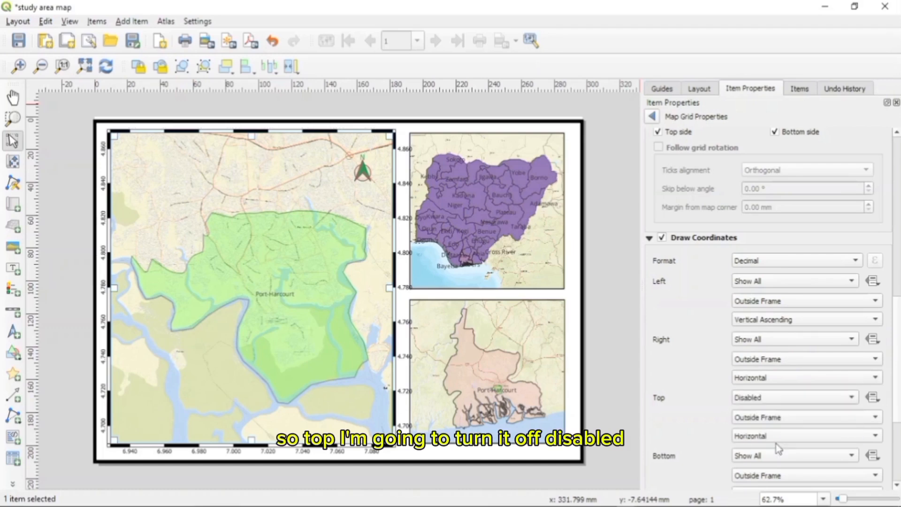
click(842, 341)
click(793, 381)
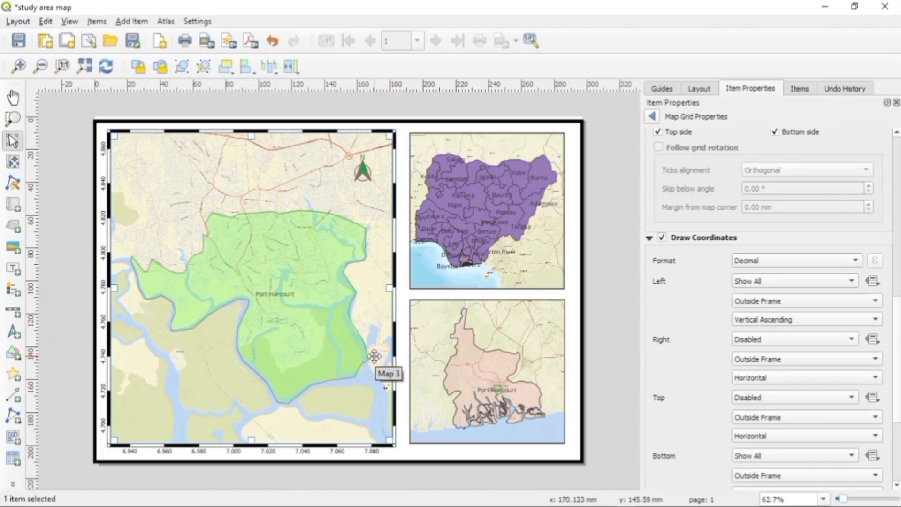
Add a scale bar in the Port Harcourt map's lower-right area with 1 left and 3 right segments, shifted slightly toward the map's right edge
click(13, 311)
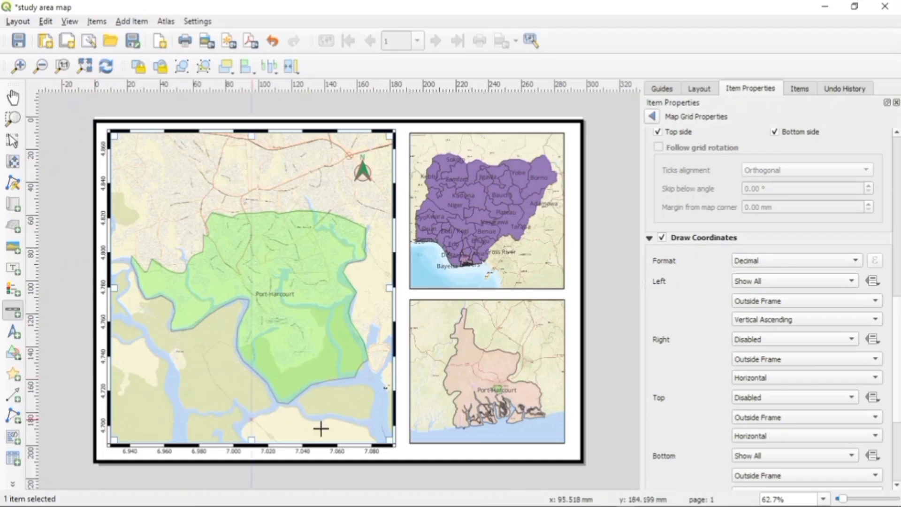
drag(271, 422, 379, 433)
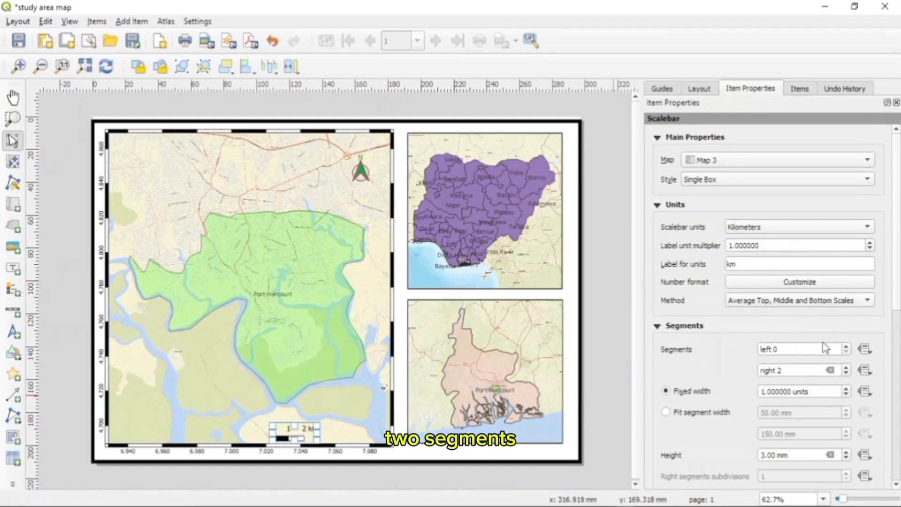
click(846, 346)
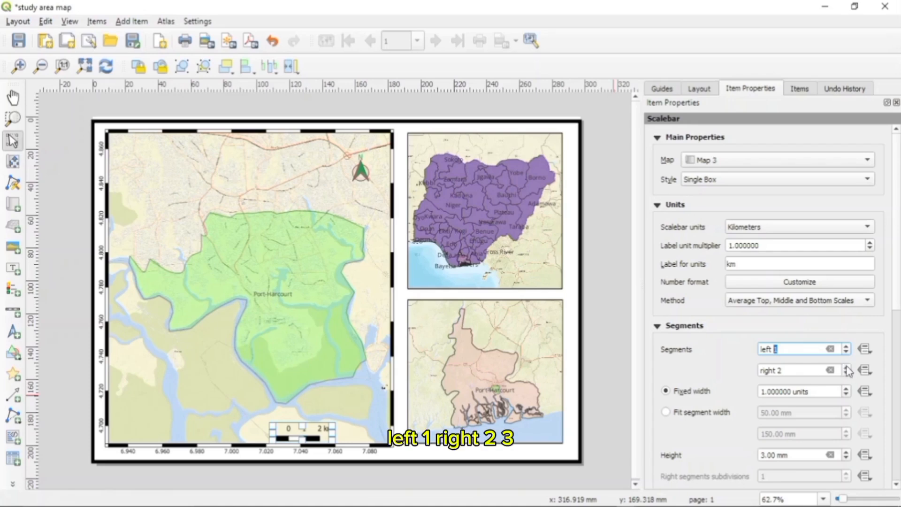
click(846, 368)
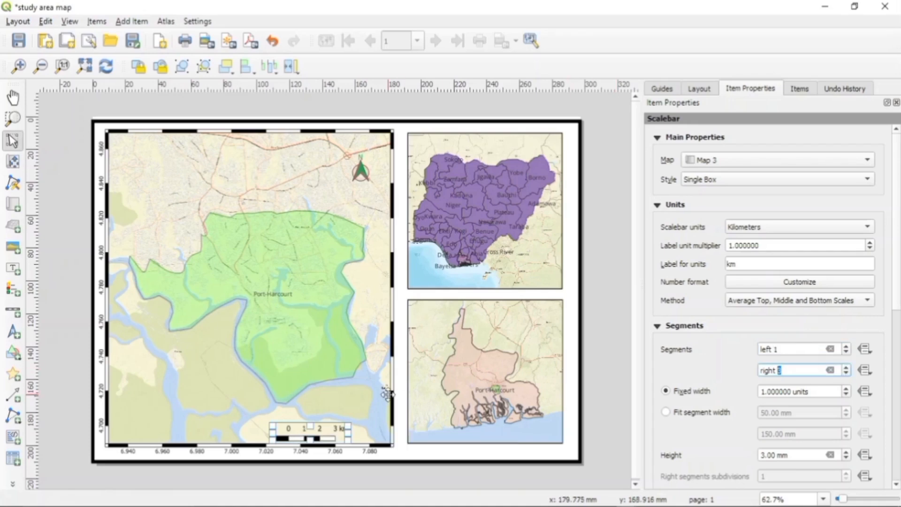
drag(314, 428, 331, 426)
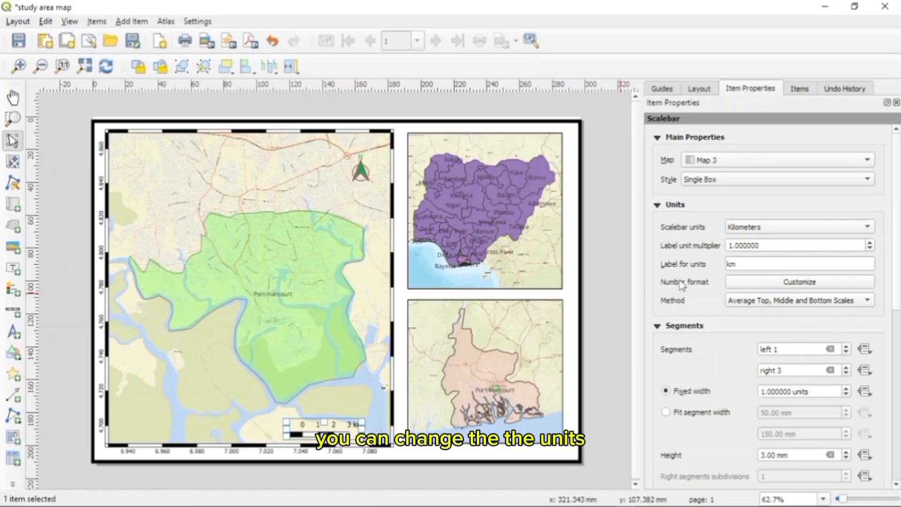
click(759, 229)
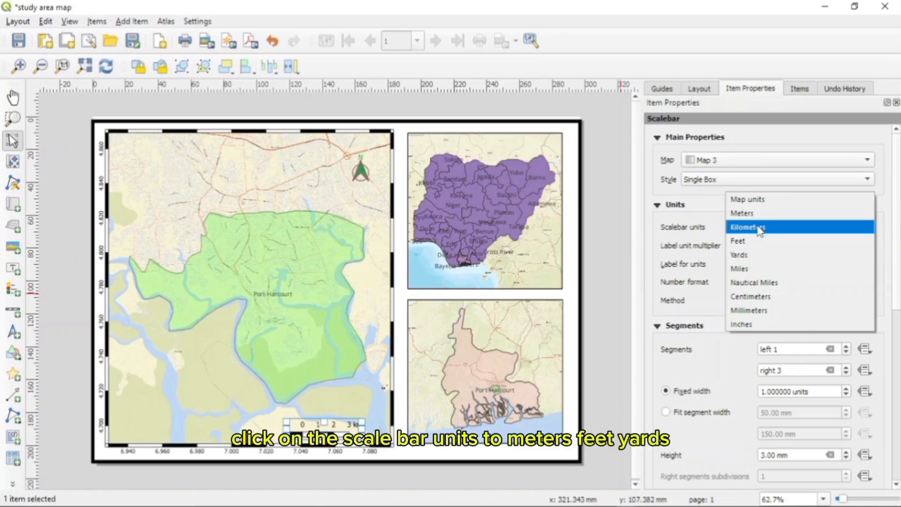
click(702, 238)
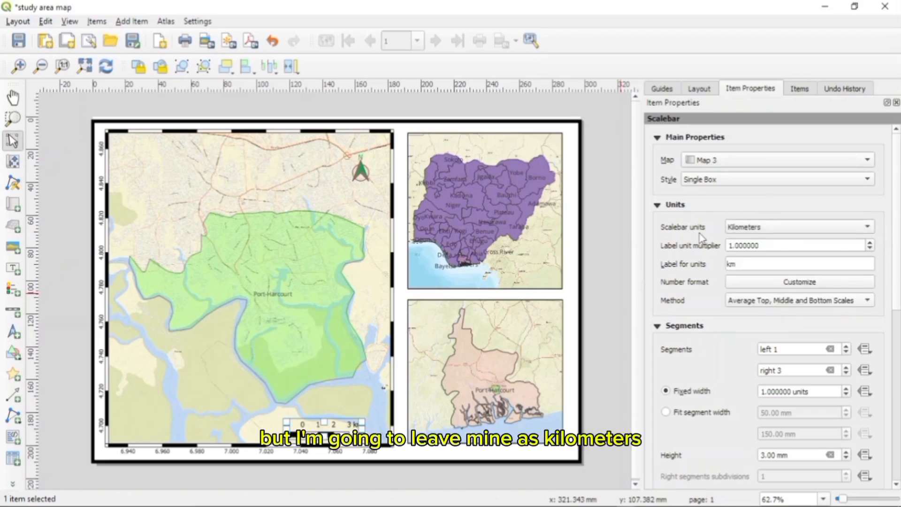
Add a legend in the lower-left area of the Port Harcourt map and title it "Legend"
click(13, 290)
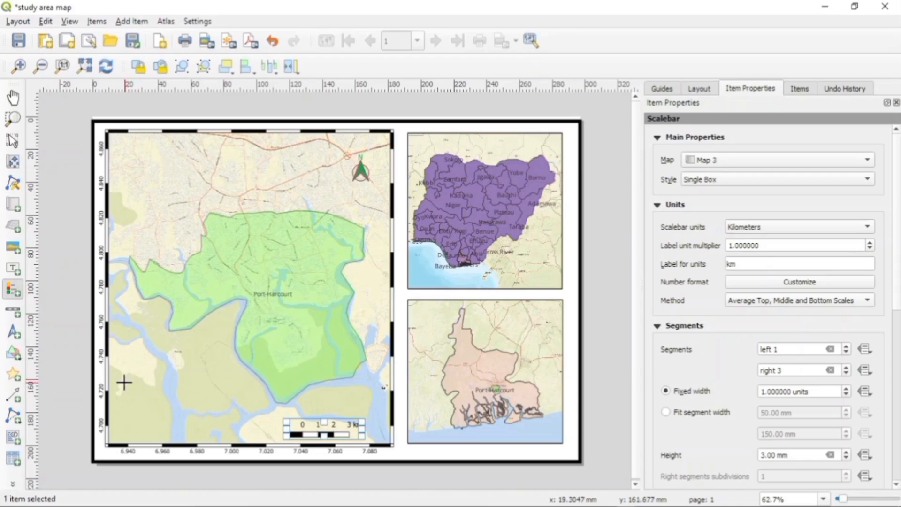
drag(124, 383, 186, 434)
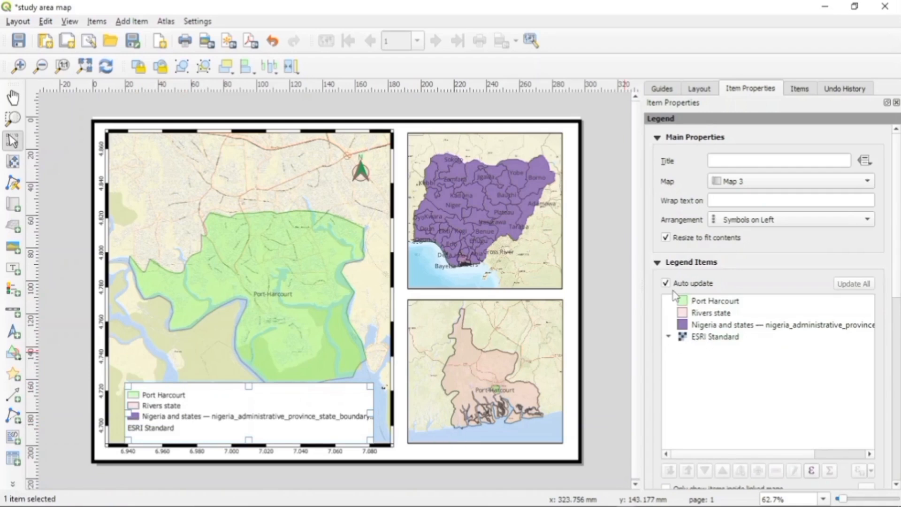
click(749, 164)
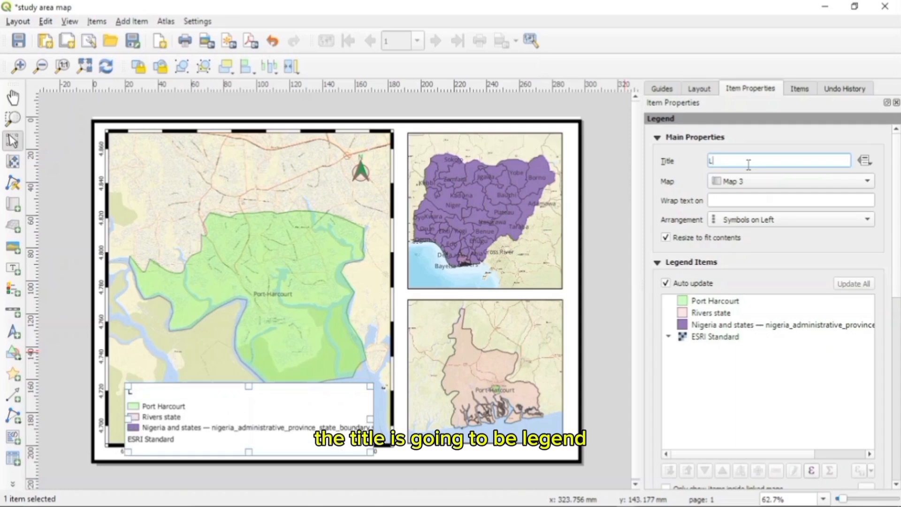
text(Legend)
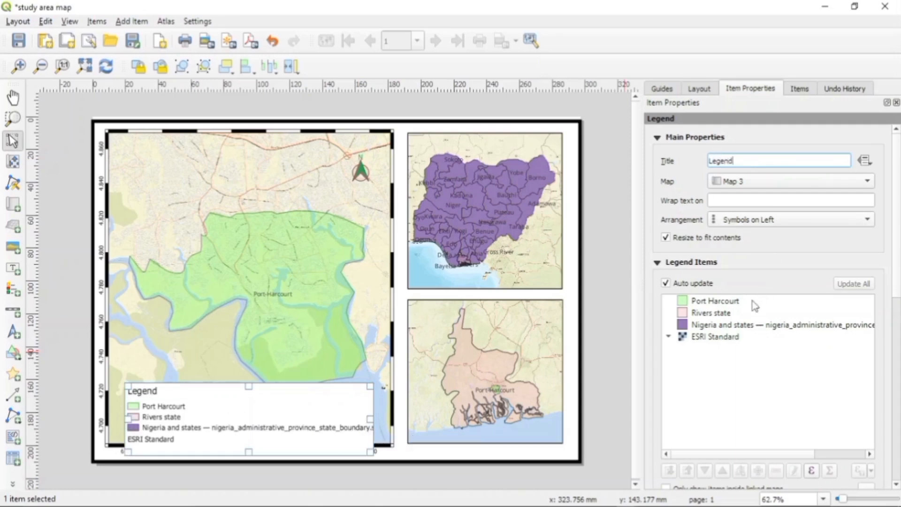
Turn off the legend's auto update and remove the ESRI Standard entry
click(665, 283)
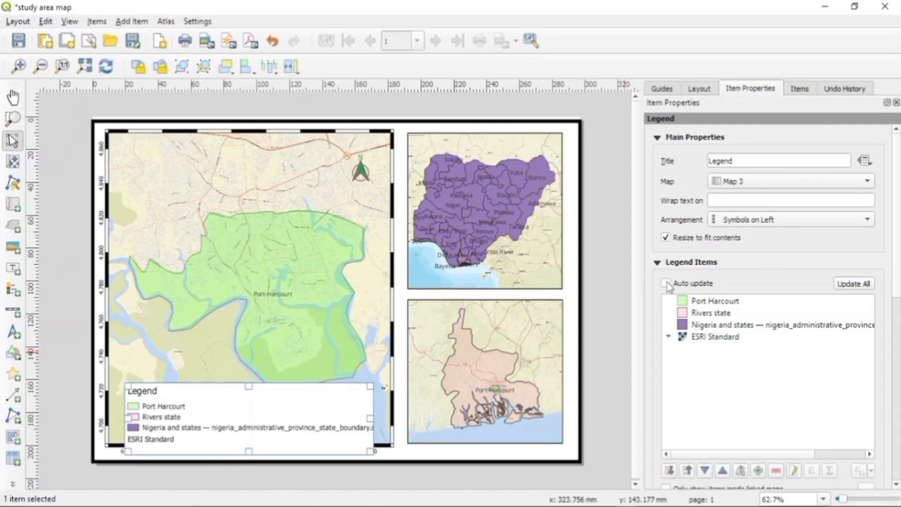
click(703, 337)
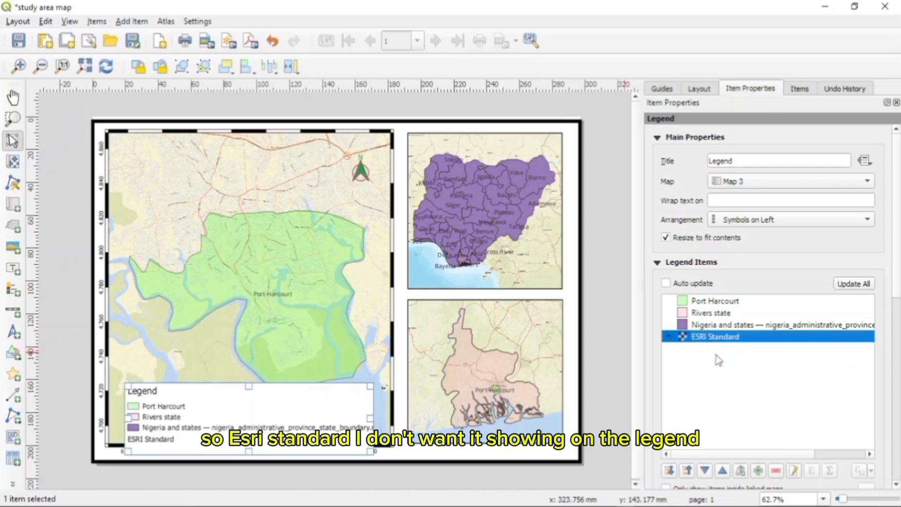
click(777, 470)
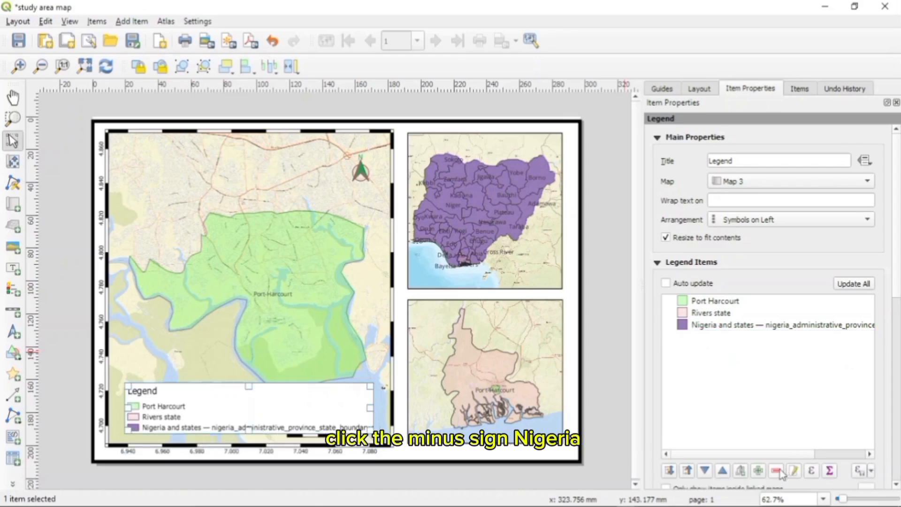
Rename the "Nigeria and states" legend entry to "Nigeria"
click(748, 330)
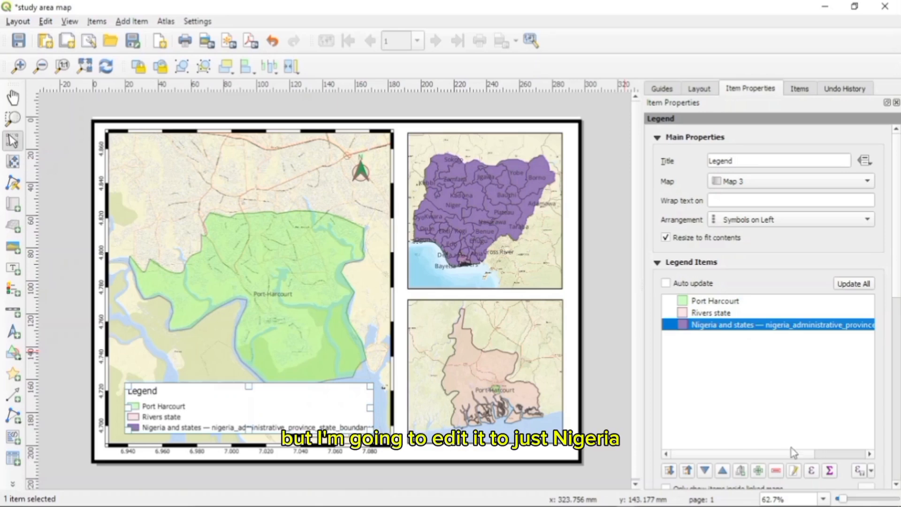
click(794, 471)
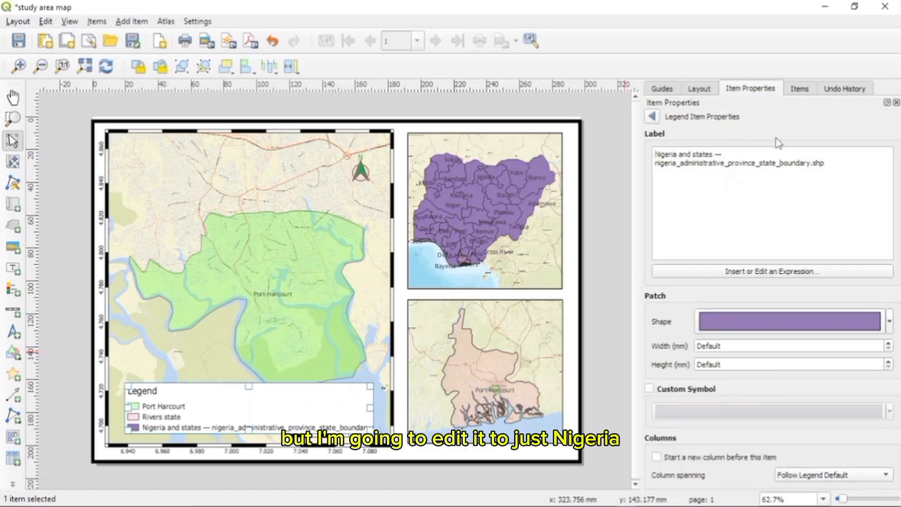
click(833, 163)
key(BackSpace)
key(BackSpace)
key(BackSpace)
key(BackSpace)
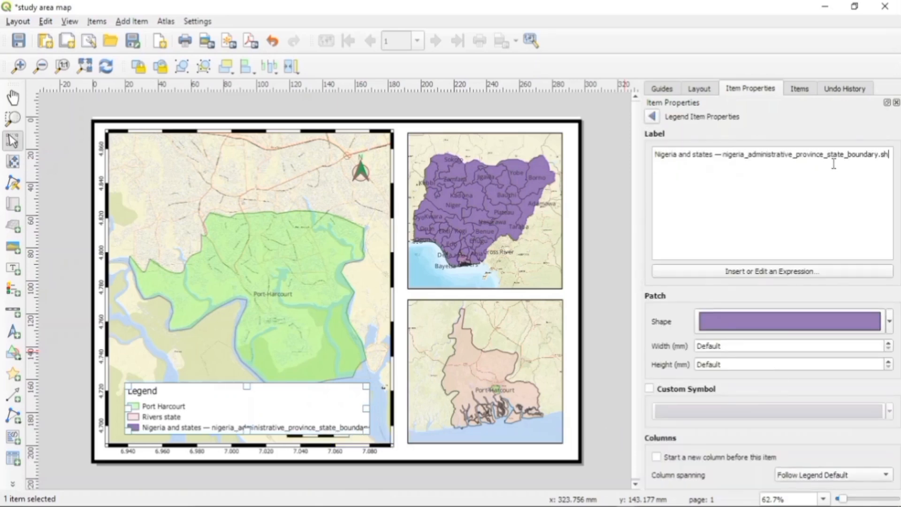
key(BackSpace)
key(BackSpace)
key(BackSpace)
key(BackSpace)
key(BackSpace)
key(BackSpace)
key(BackSpace)
key(BackSpace)
key(BackSpace)
key(BackSpace)
key(BackSpace)
key(BackSpace)
key(BackSpace)
key(BackSpace)
key(BackSpace)
key(BackSpace)
key(BackSpace)
key(BackSpace)
key(BackSpace)
key(BackSpace)
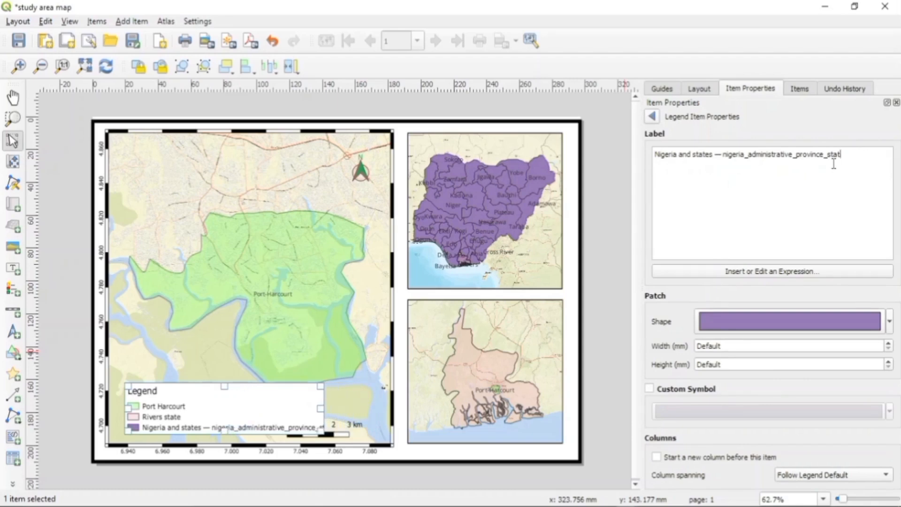
key(BackSpace)
key(BackSpace)
key(BackSpace)
key(BackSpace)
key(BackSpace)
key(BackSpace)
key(BackSpace)
key(BackSpace)
key(BackSpace)
key(BackSpace)
key(BackSpace)
key(BackSpace)
key(BackSpace)
key(BackSpace)
key(BackSpace)
key(BackSpace)
key(BackSpace)
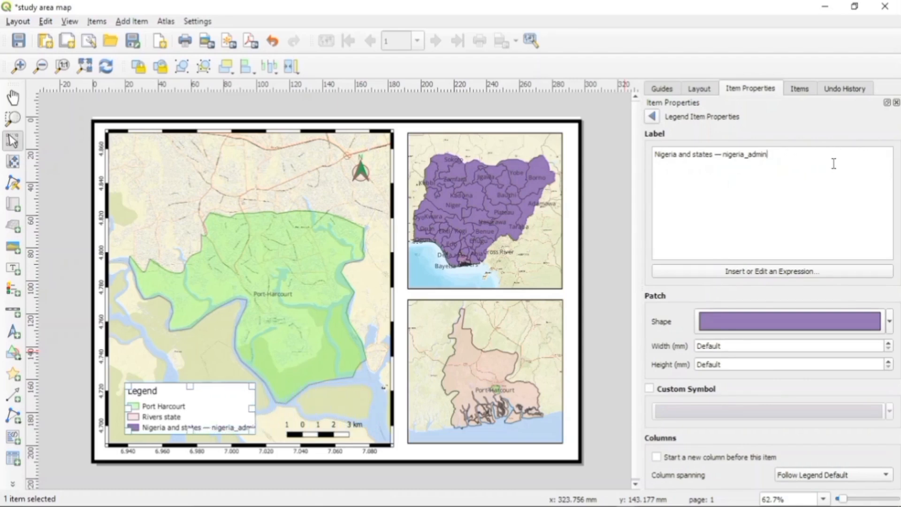
key(BackSpace)
key(BackSpace)
key(BackSpace)
key(BackSpace)
key(BackSpace)
key(BackSpace)
key(BackSpace)
key(BackSpace)
key(BackSpace)
key(BackSpace)
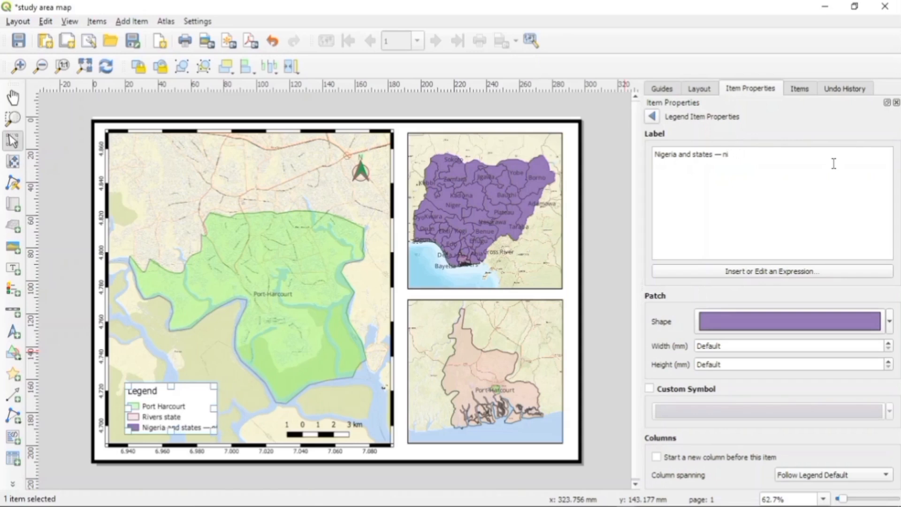
key(BackSpace)
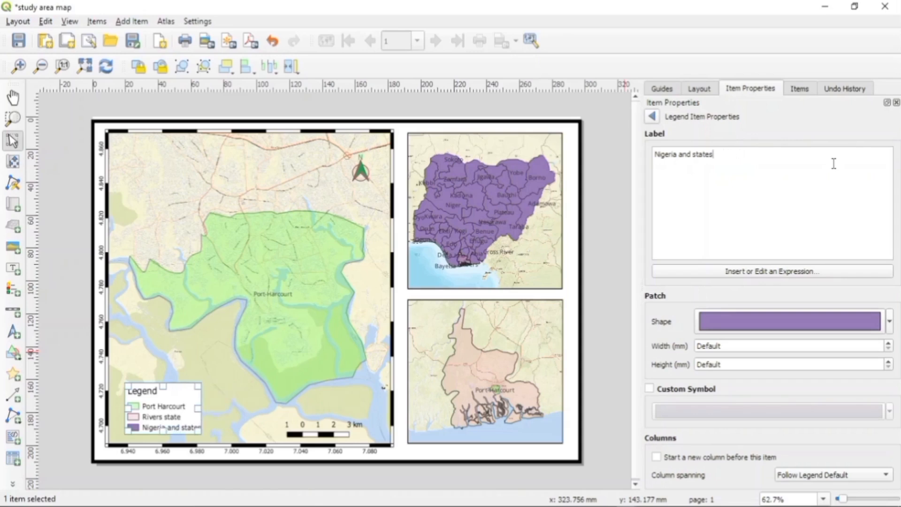
key(BackSpace)
key(BackSpace)
key(BackSpace)
key(BackSpace)
key(BackSpace)
key(BackSpace)
key(BackSpace)
key(BackSpace)
key(BackSpace)
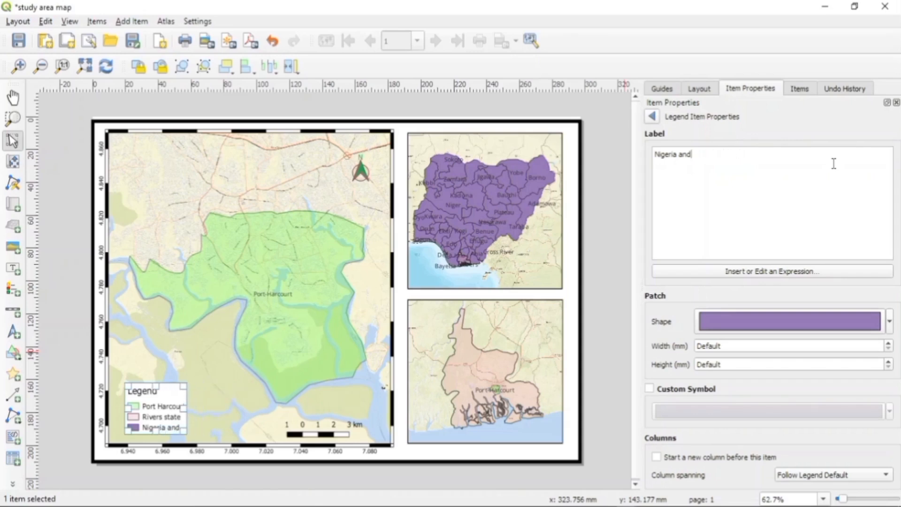
key(BackSpace)
key(BackSpace)
click(726, 322)
click(757, 428)
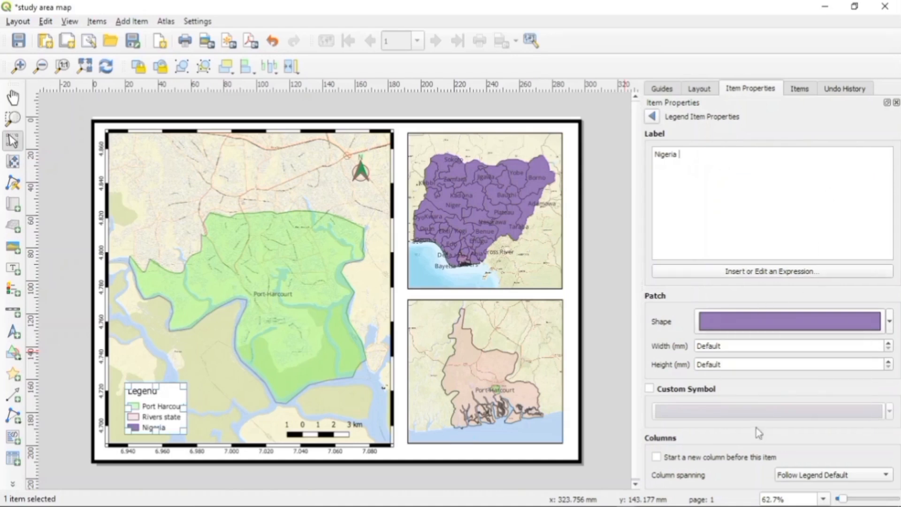
click(652, 118)
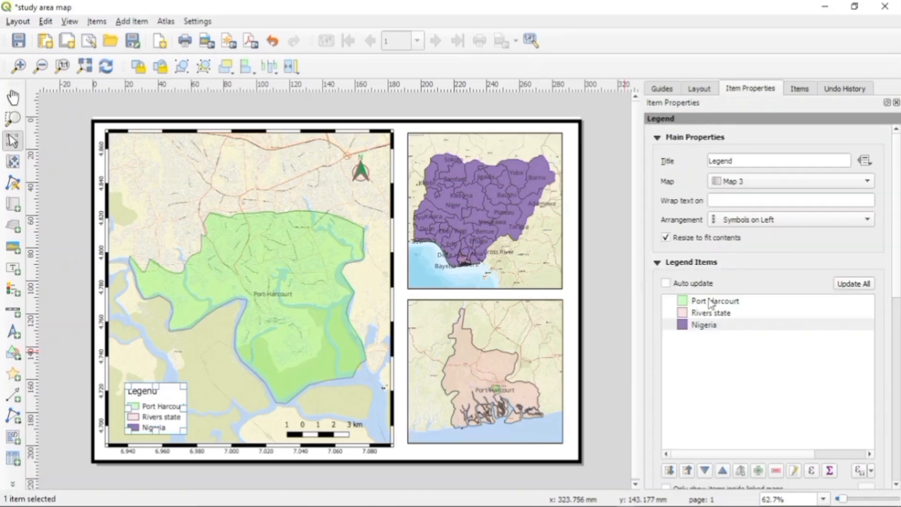
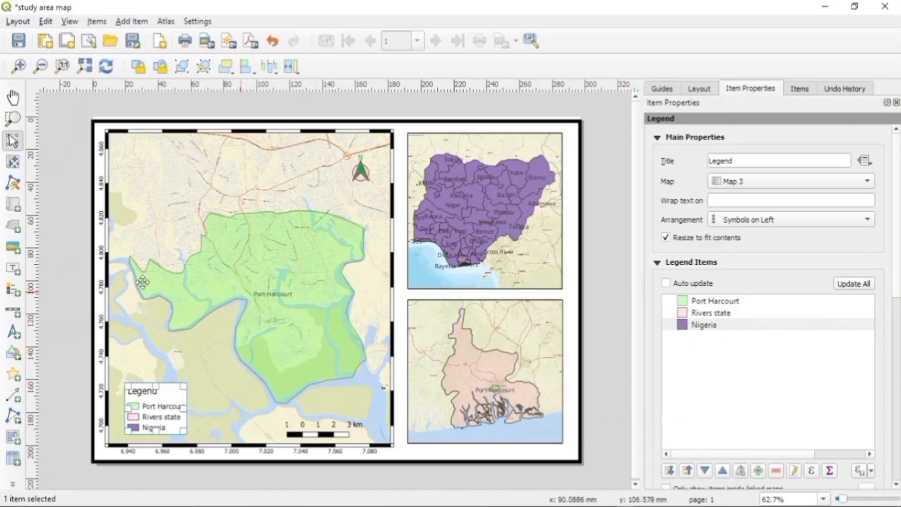
Add a text label reading "Nigeria" in the lower-right area of the Nigeria map
click(18, 277)
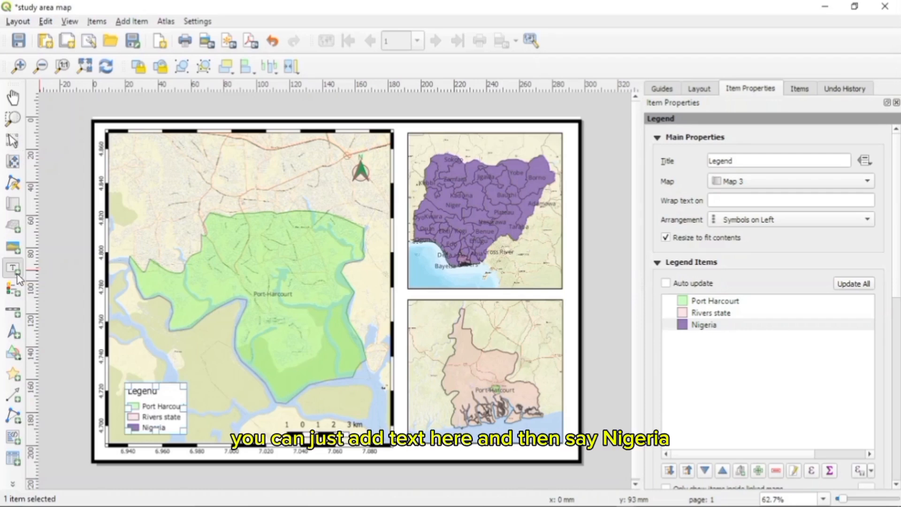
drag(503, 260, 537, 272)
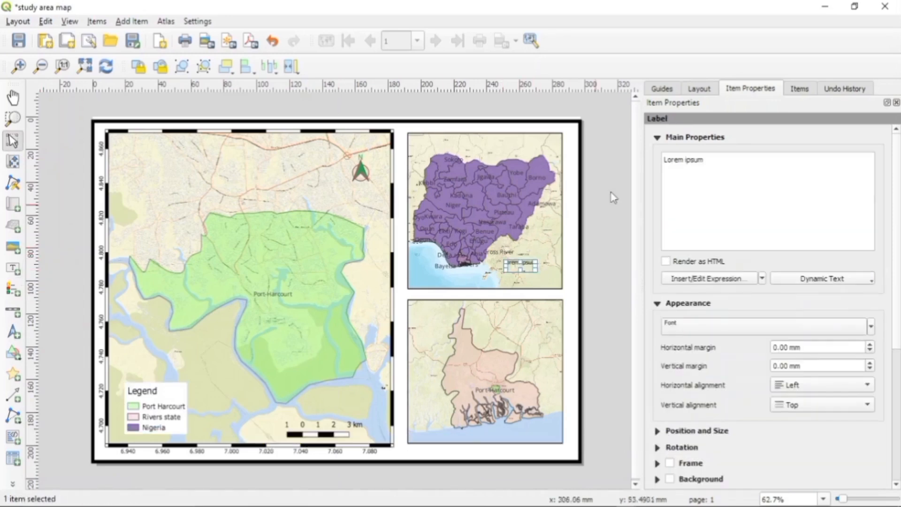
drag(706, 160, 662, 160)
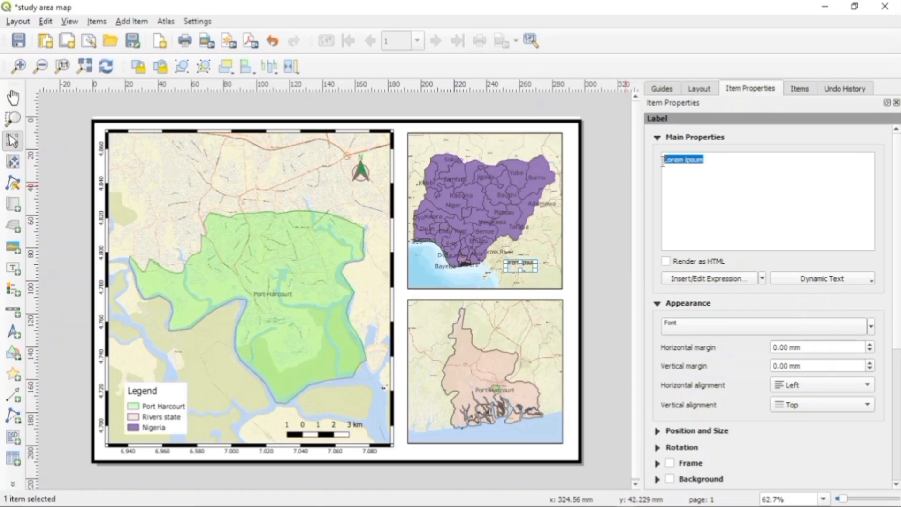
text(Nigeria)
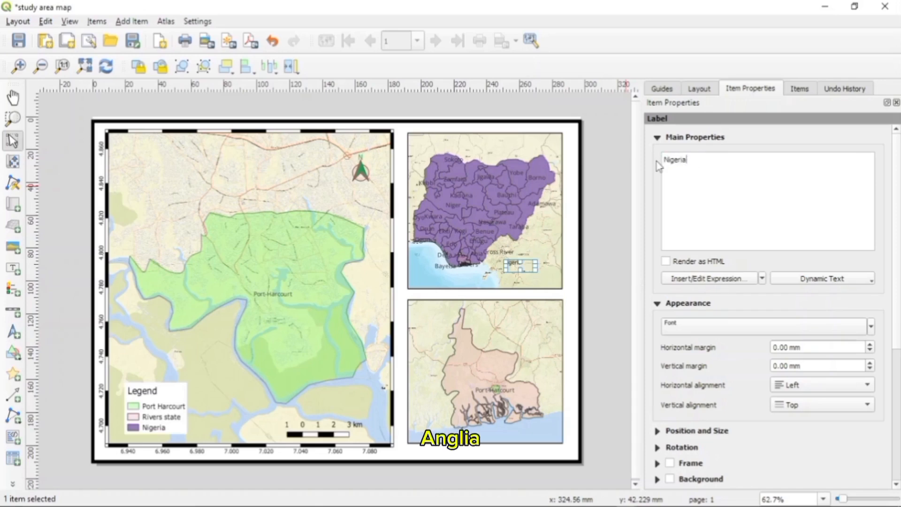
Set the Nigeria label's font size to 15 points and widen its box to fit the text
click(834, 323)
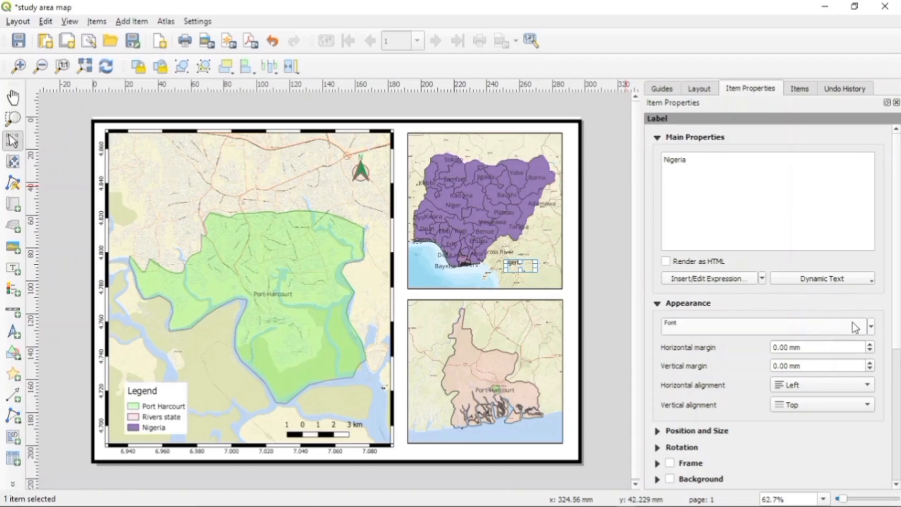
click(852, 327)
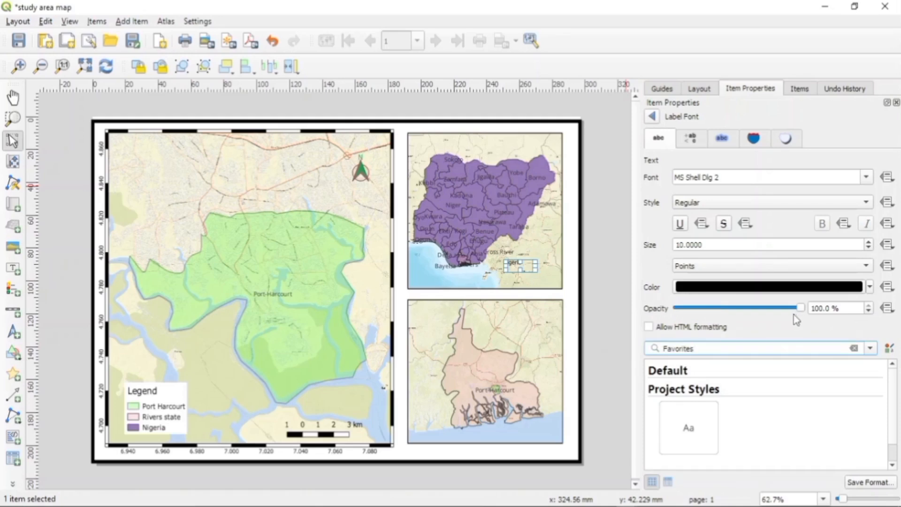
click(678, 245)
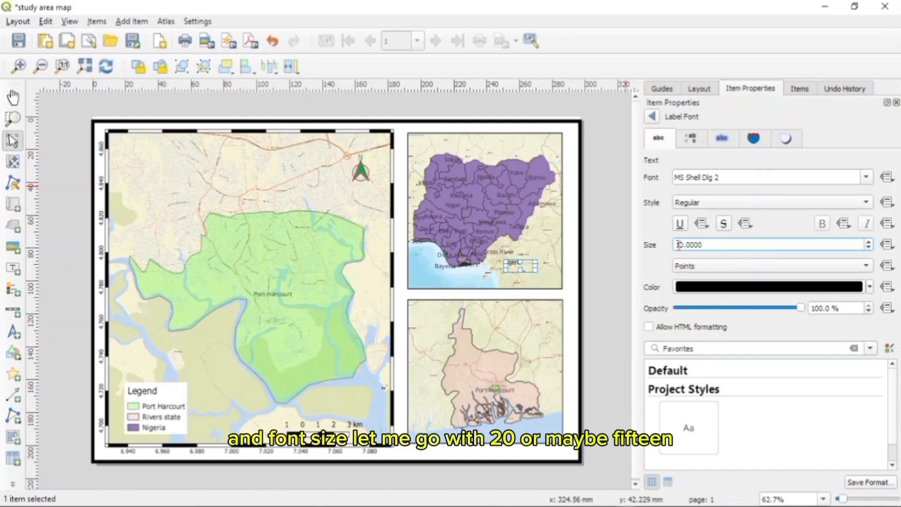
key(BackSpace)
text(2)
key(BackSpace)
text(1)
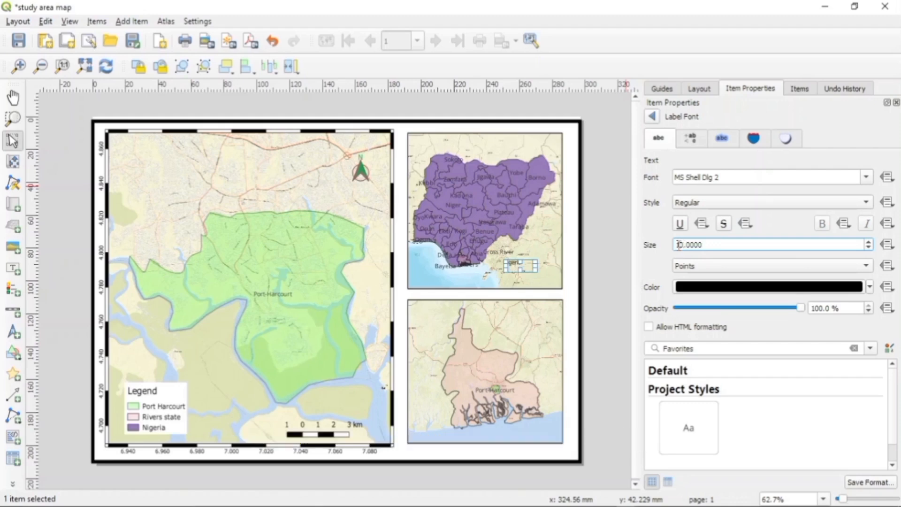
text(5)
key(BackSpace)
key(Delete)
text(5)
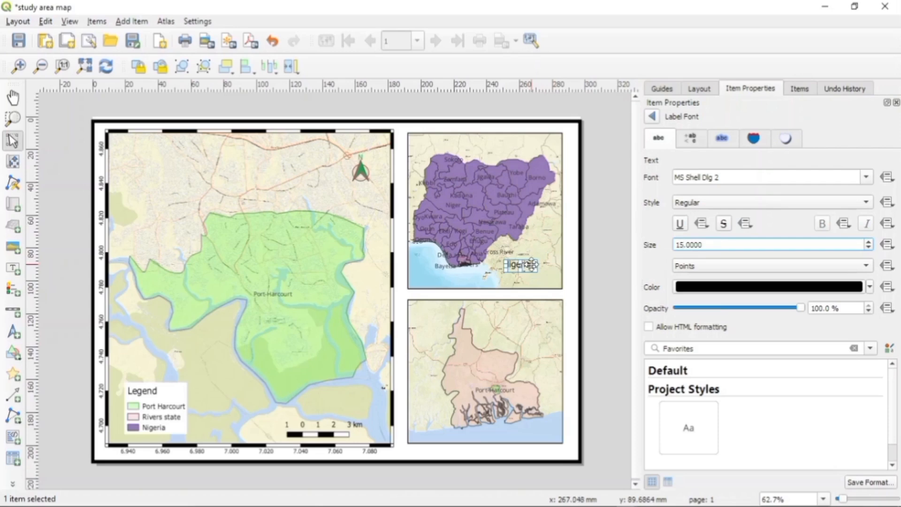
mouse_move(533, 264)
mouse_down()
mouse_move(545, 264)
mouse_move(523, 257)
mouse_up()
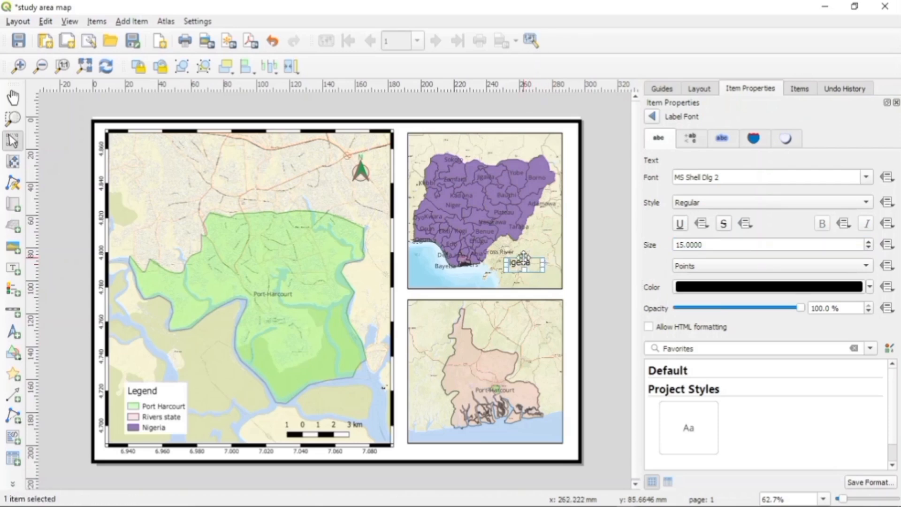
click(463, 217)
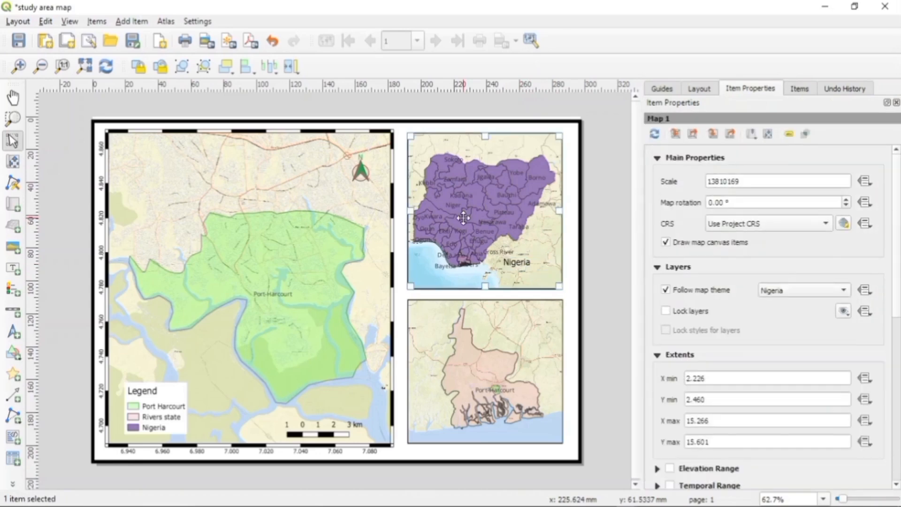
click(512, 345)
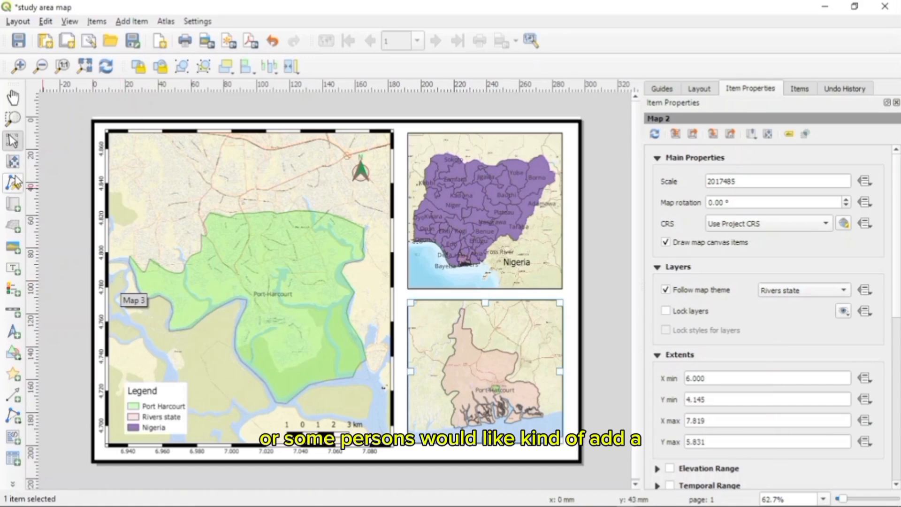
click(48, 246)
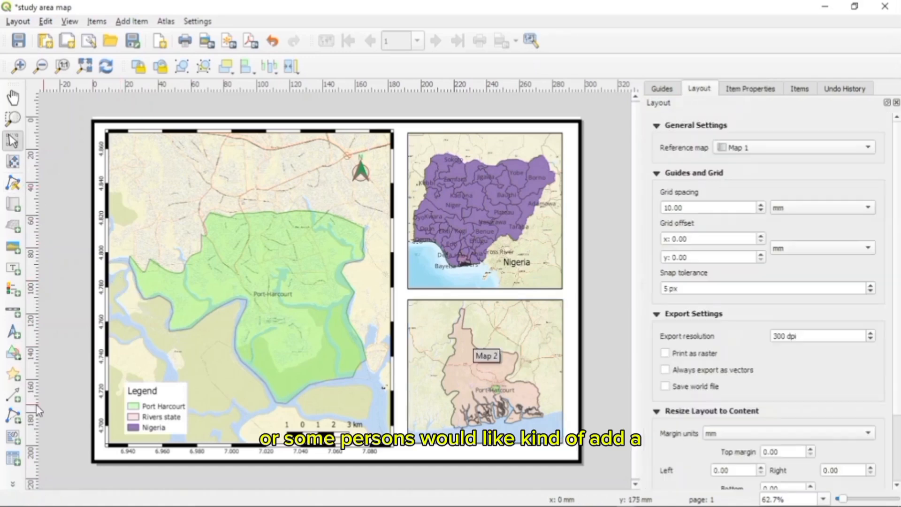
Draw an arrow from Port Harcourt on the Rivers state map to the main map's upper-right corner and adjust its start point
click(19, 398)
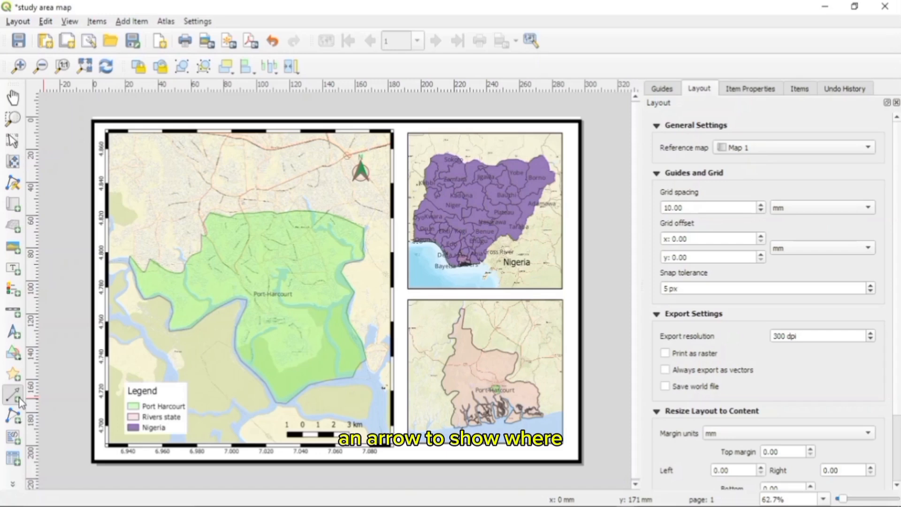
click(496, 386)
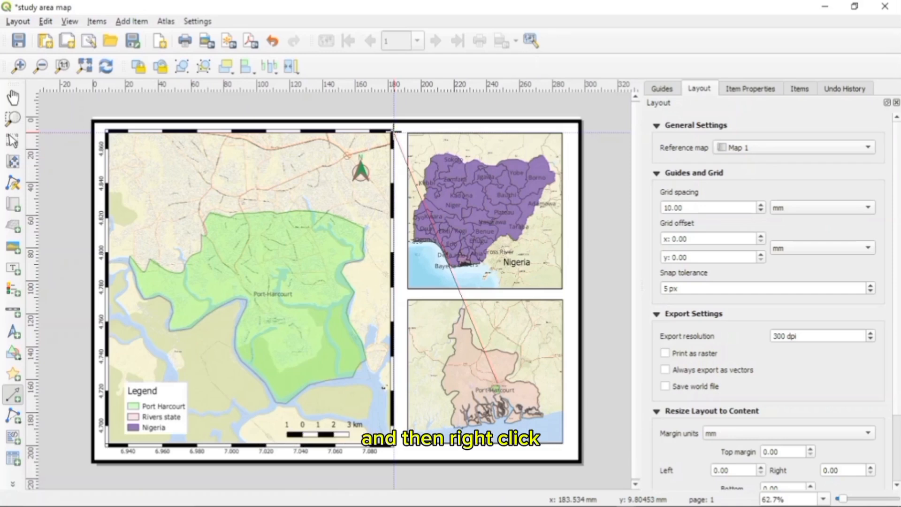
right_click(394, 130)
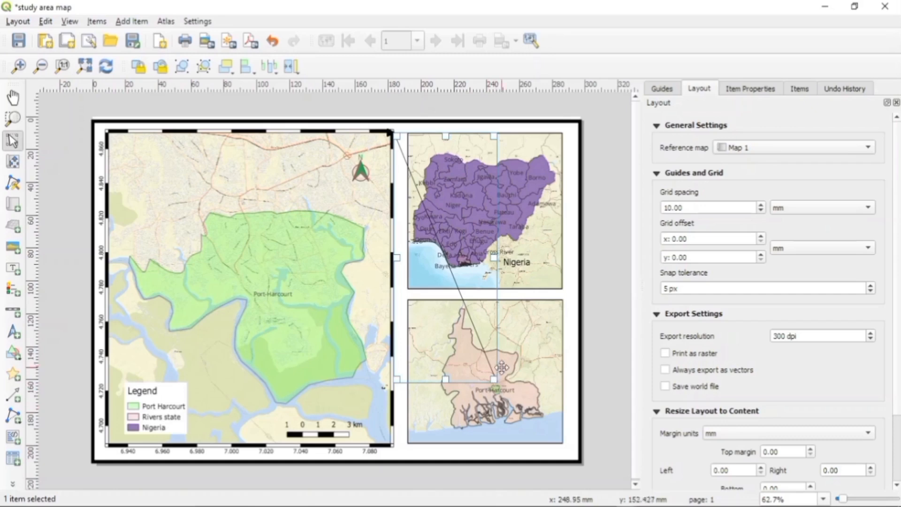
drag(494, 379, 495, 384)
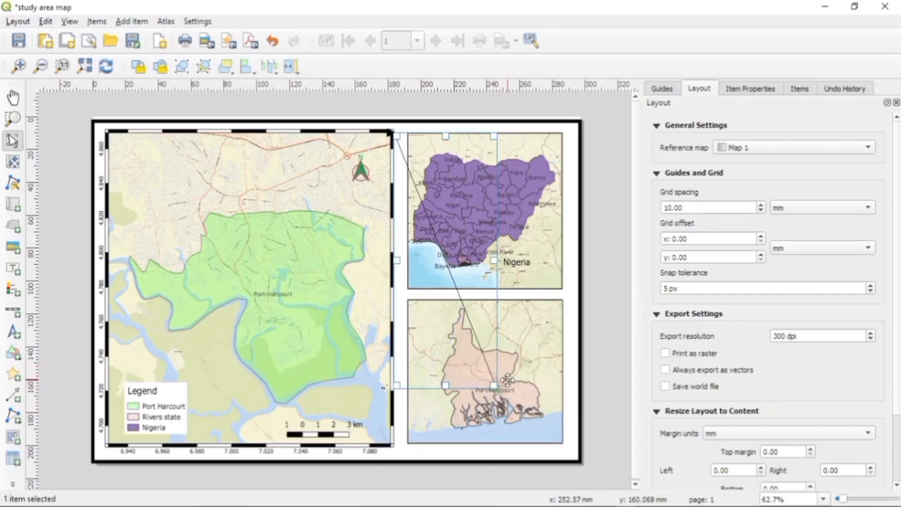
click(506, 379)
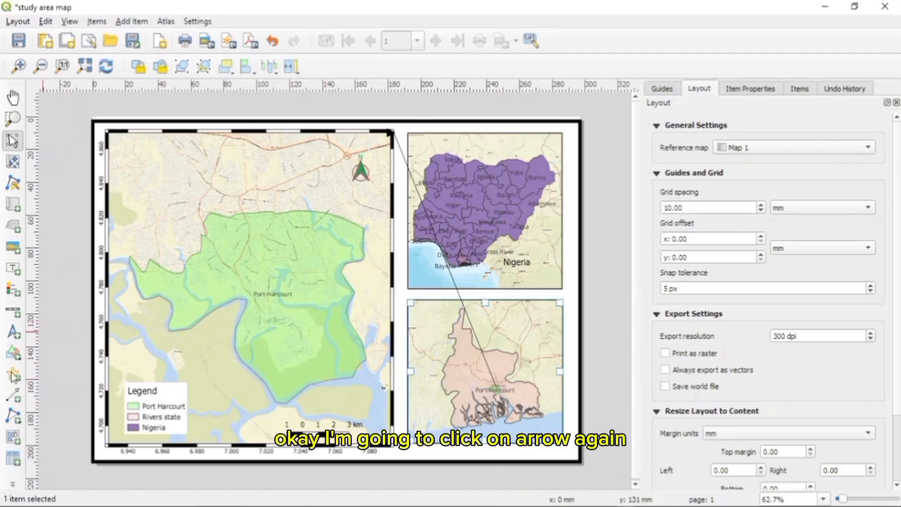
Draw a second arrow from Port Harcourt on the Rivers state map to the main map's lower-right corner
click(13, 395)
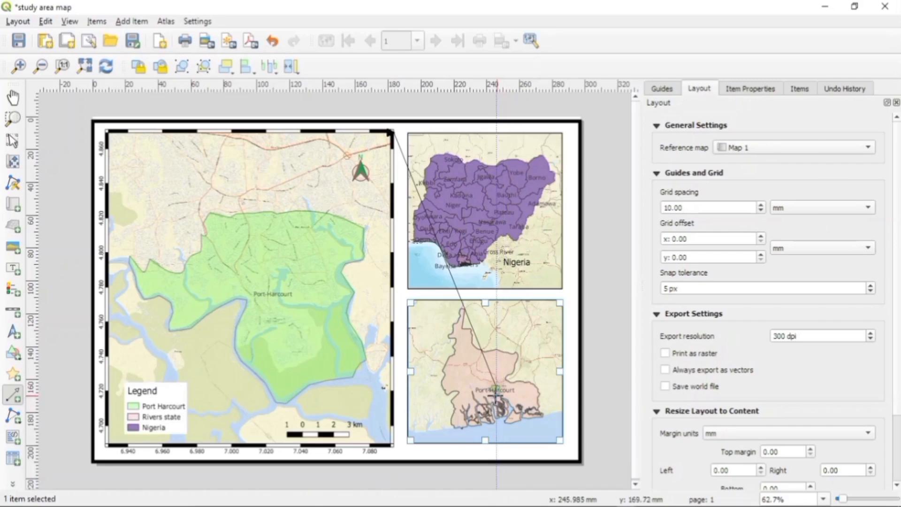
click(496, 397)
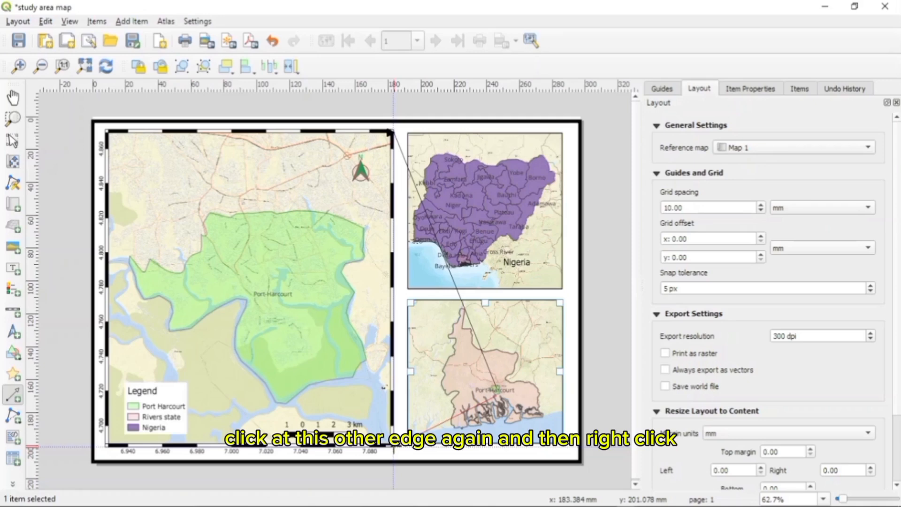
click(393, 446)
right_click(393, 446)
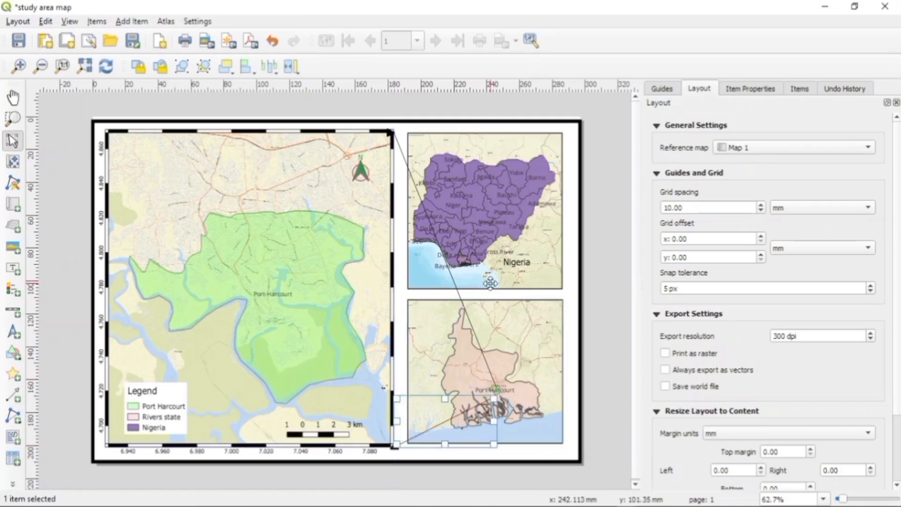
click(370, 270)
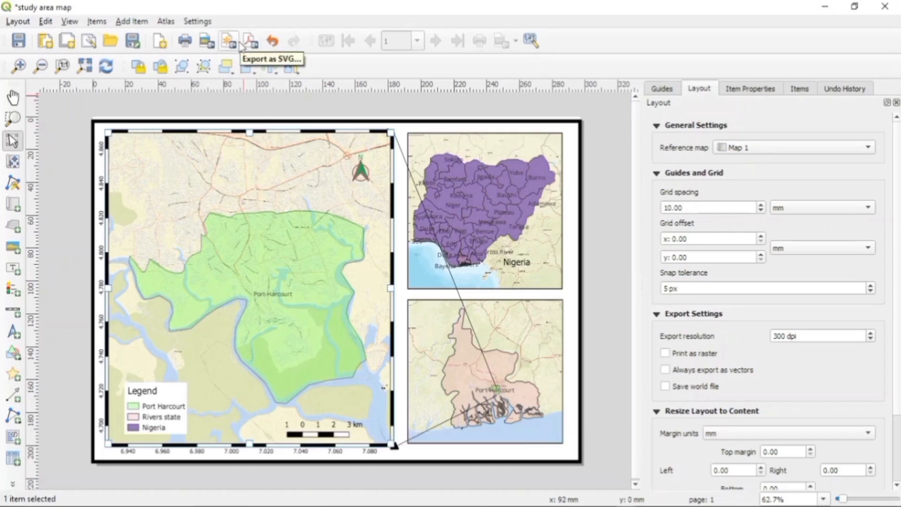
Export the layout as a PNG image named "study area map" in the Desktop's "study area map" folder
click(209, 44)
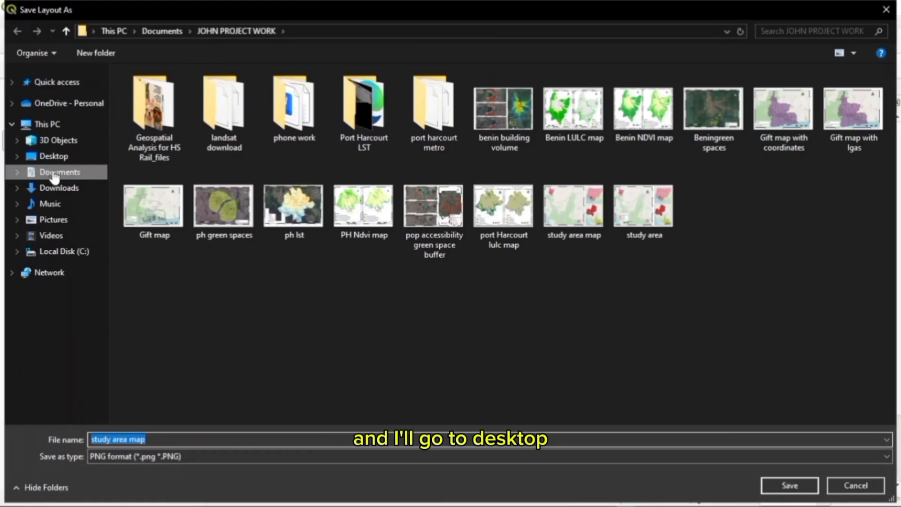
click(53, 159)
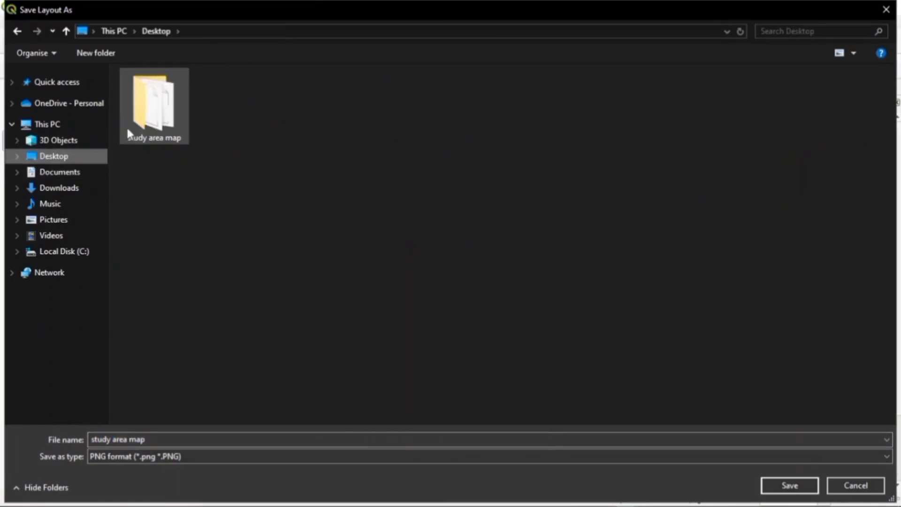
double_click(141, 126)
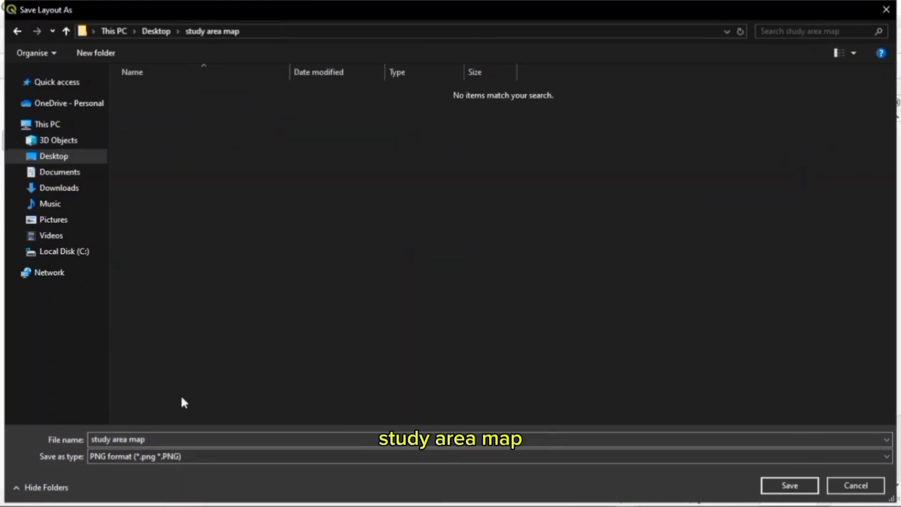
triple_click(162, 439)
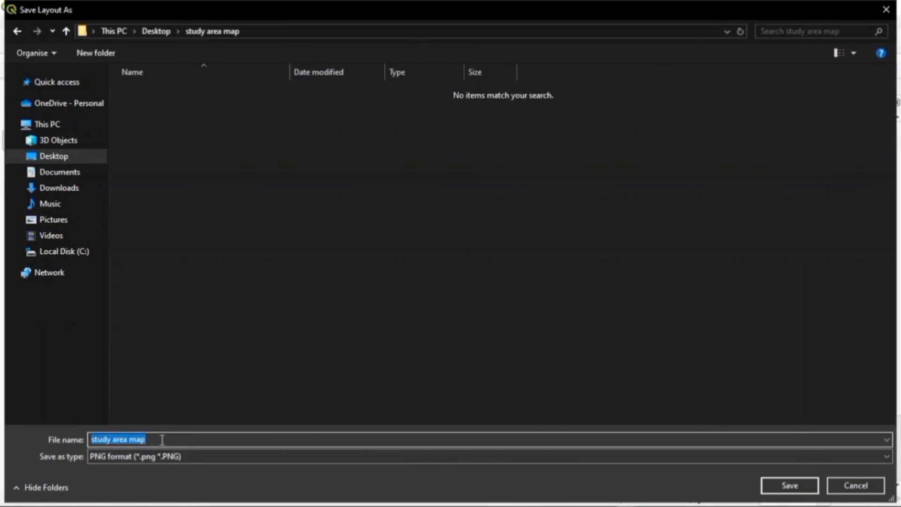
click(790, 486)
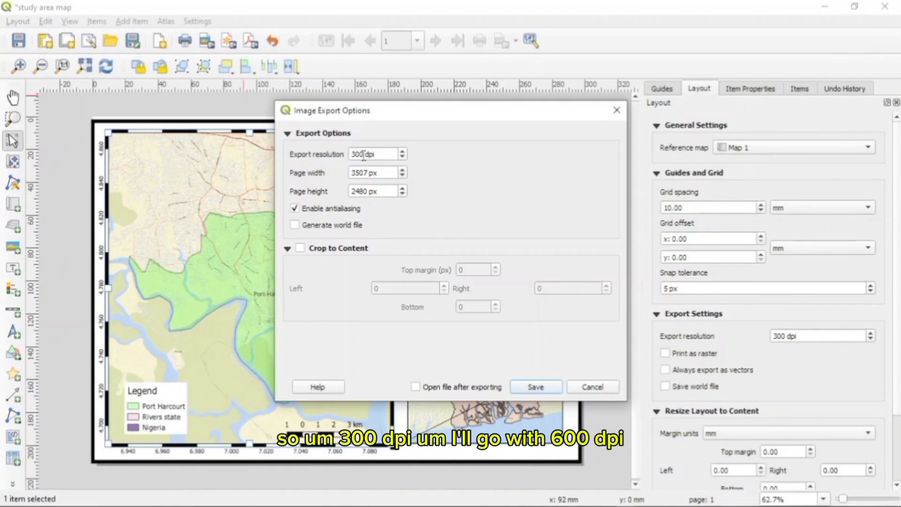
Set the image export resolution to 600 dpi and save the export
click(364, 154)
key(BackSpace)
key(BackSpace)
key(BackSpace)
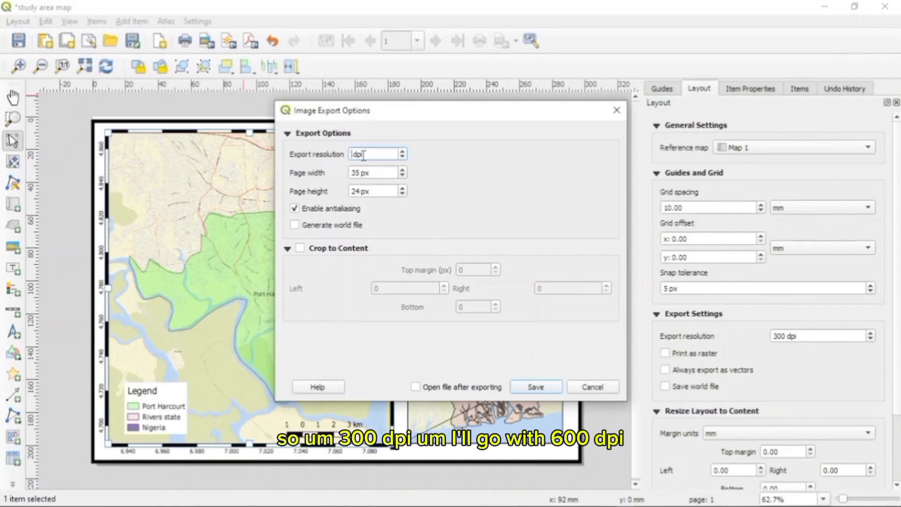
text(600)
click(532, 388)
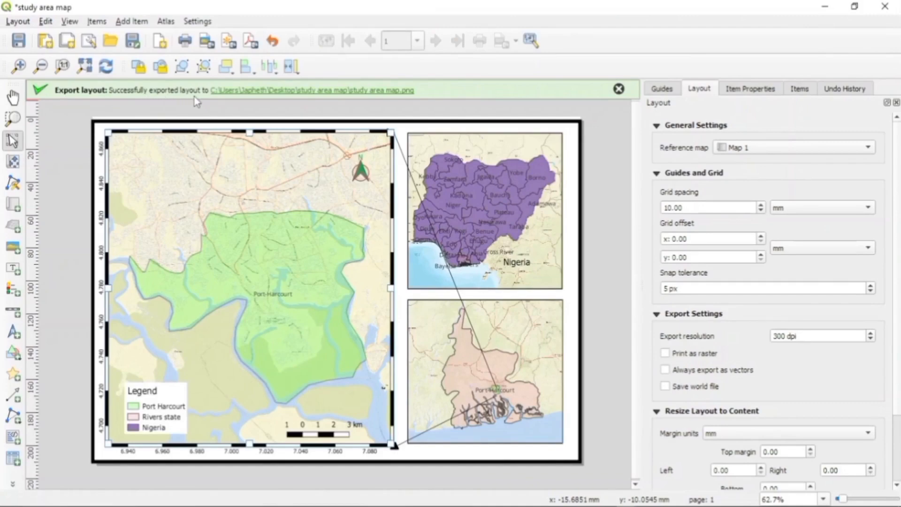
Open the exported "study area map" PNG from its folder to view the finished map
click(288, 100)
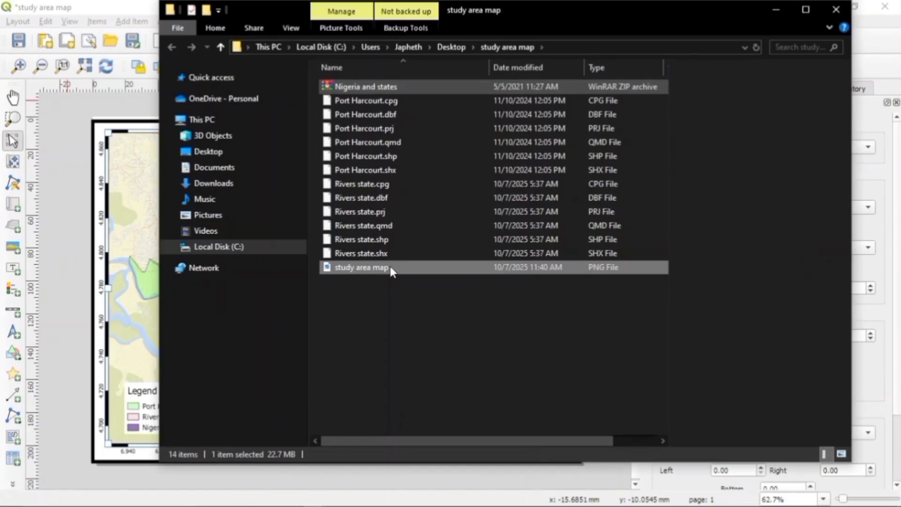
double_click(390, 267)
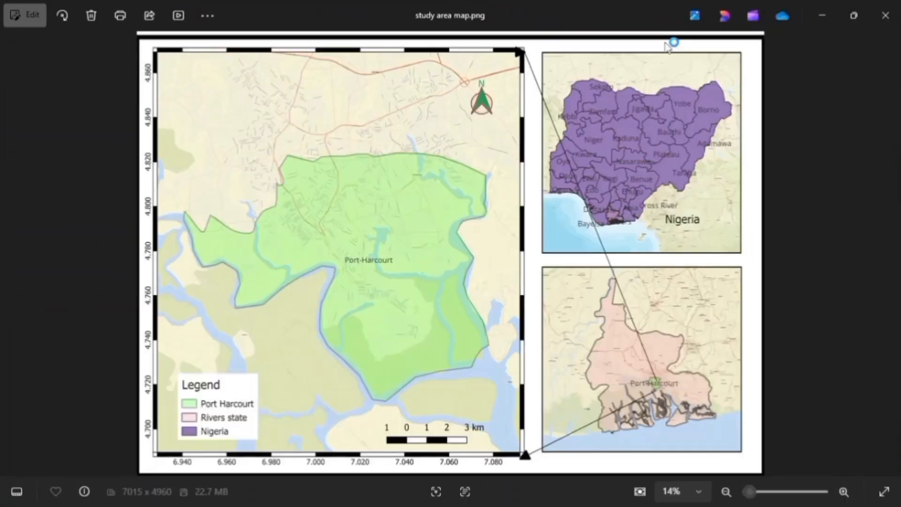